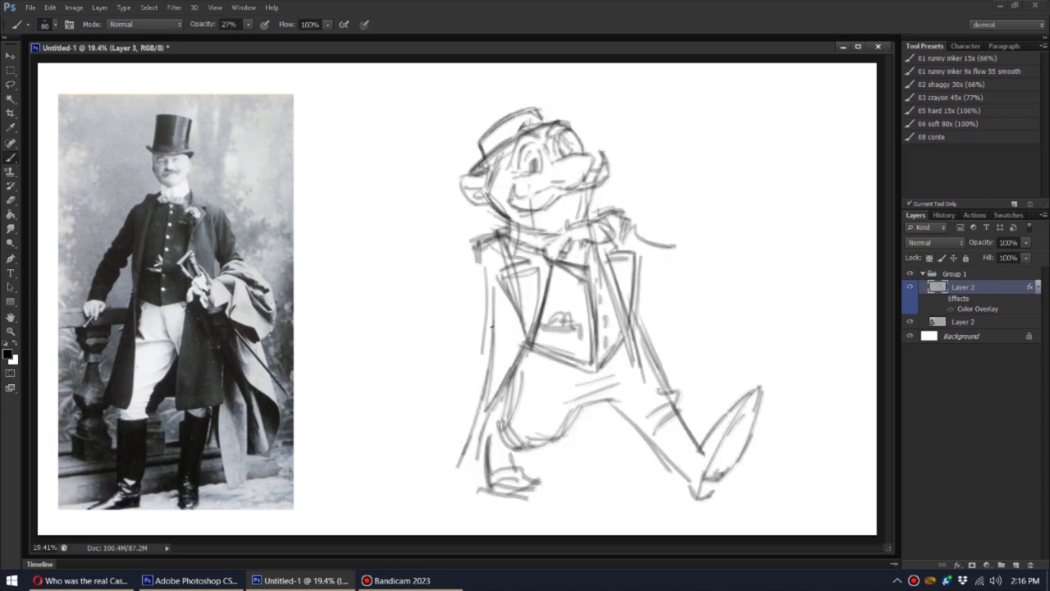
# - Erase the unwanted rough sketch lines on the dog's body
pyautogui.press('e')
pyautogui.moveTo(492, 303); pyautogui.dragTo(468, 464)
pyautogui.moveTo(525, 271); pyautogui.dragTo(508, 386)
pyautogui.moveTo(624, 361); pyautogui.dragTo(658, 250)
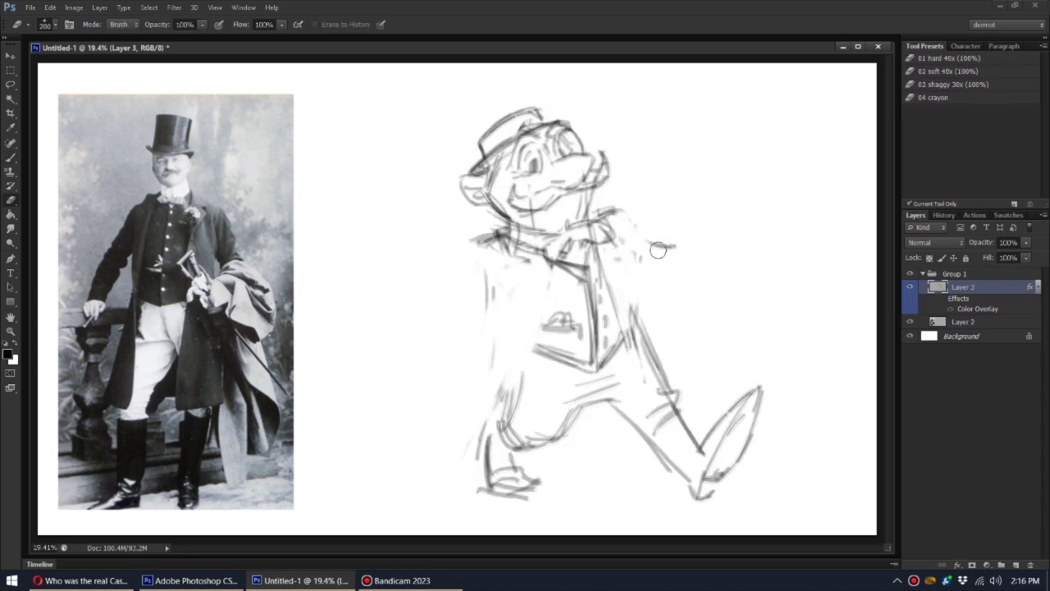
# - Sketch the coat, coat-tail hatching and a hook-handled umbrella with the 27% pencil brush
pyautogui.press('b')
pyautogui.moveTo(520, 353); pyautogui.dragTo(516, 406)
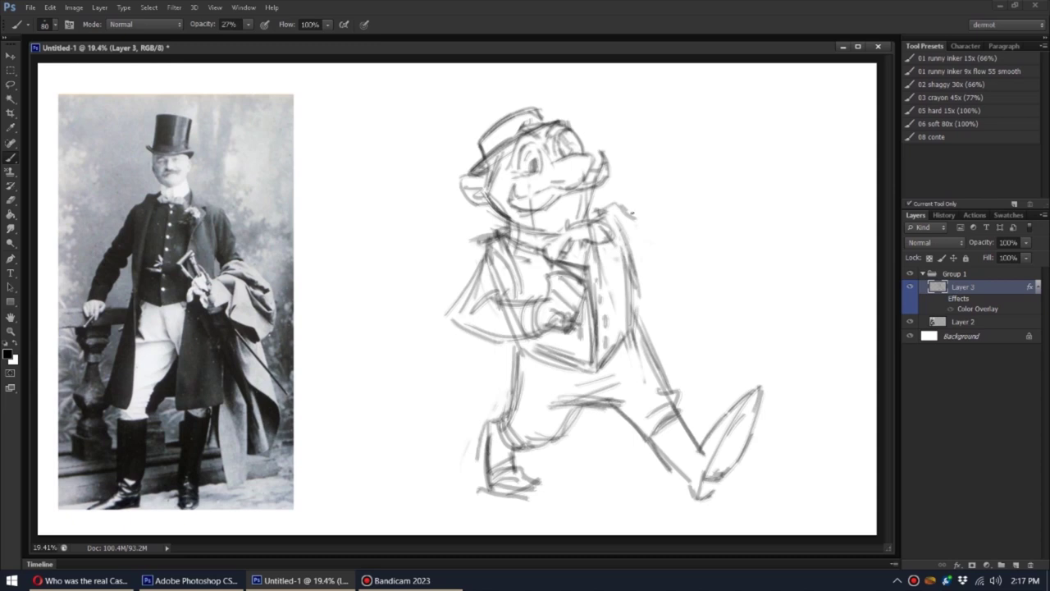
pyautogui.moveTo(655, 276); pyautogui.dragTo(703, 320)
pyautogui.moveTo(648, 259); pyautogui.dragTo(680, 370)
pyautogui.moveTo(664, 276); pyautogui.dragTo(669, 389)
pyautogui.moveTo(672, 313); pyautogui.dragTo(698, 404)
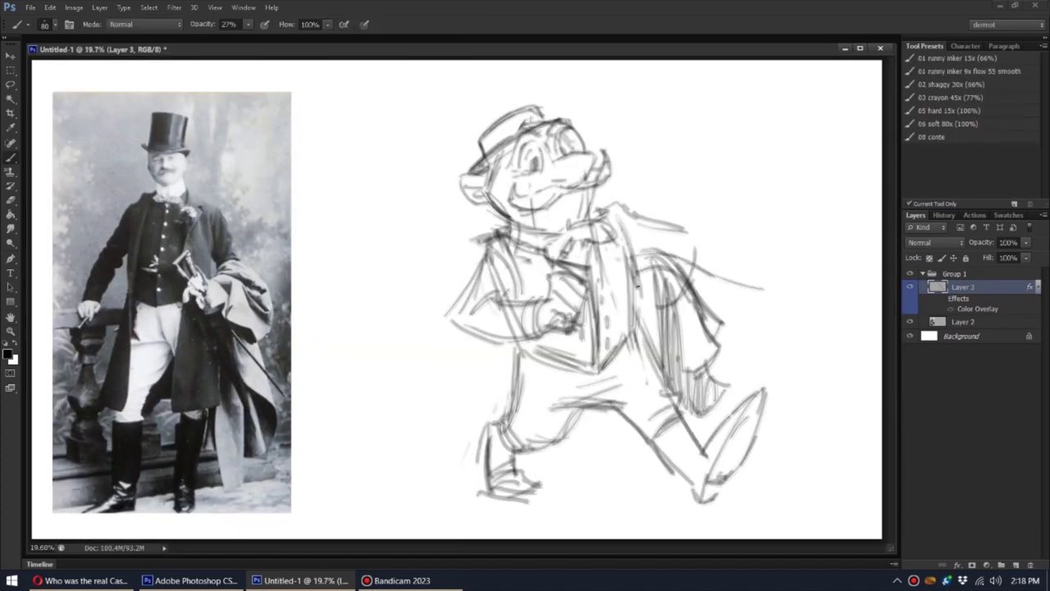
pyautogui.moveTo(653, 294); pyautogui.dragTo(781, 337)
pyautogui.moveTo(648, 304); pyautogui.dragTo(746, 369)
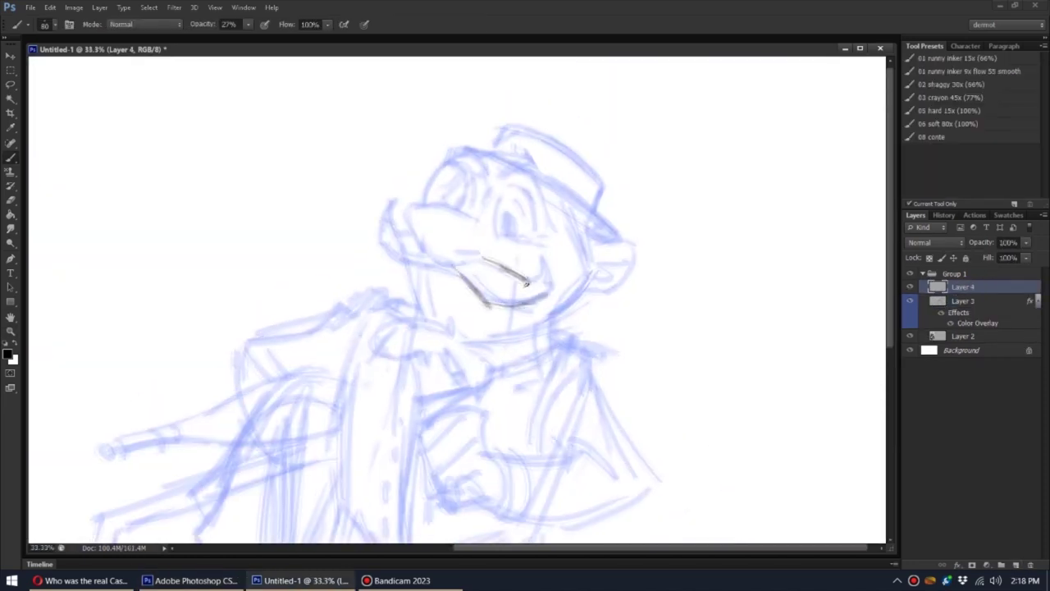
# - Ink the snout, eye, cheeks, ear and eyebrow outlines in grey on Layer 4
pyautogui.moveTo(389, 211)
pyautogui.mouseDown()
pyautogui.moveTo(482, 215)
pyautogui.moveTo(619, 271)
pyautogui.mouseUp()
pyautogui.moveTo(361, 201); pyautogui.dragTo(394, 365)
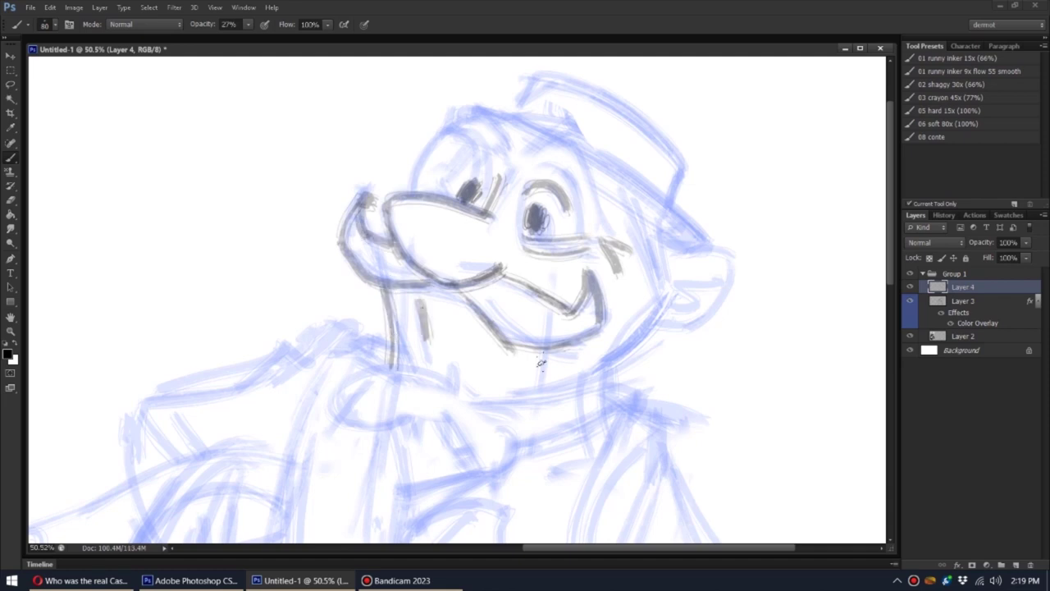
pyautogui.moveTo(591, 379); pyautogui.dragTo(648, 328)
pyautogui.moveTo(656, 219)
pyautogui.mouseDown()
pyautogui.moveTo(673, 284)
pyautogui.moveTo(636, 353)
pyautogui.mouseUp()
pyautogui.moveTo(694, 140); pyautogui.dragTo(633, 219)
pyautogui.moveTo(394, 246); pyautogui.dragTo(434, 205)
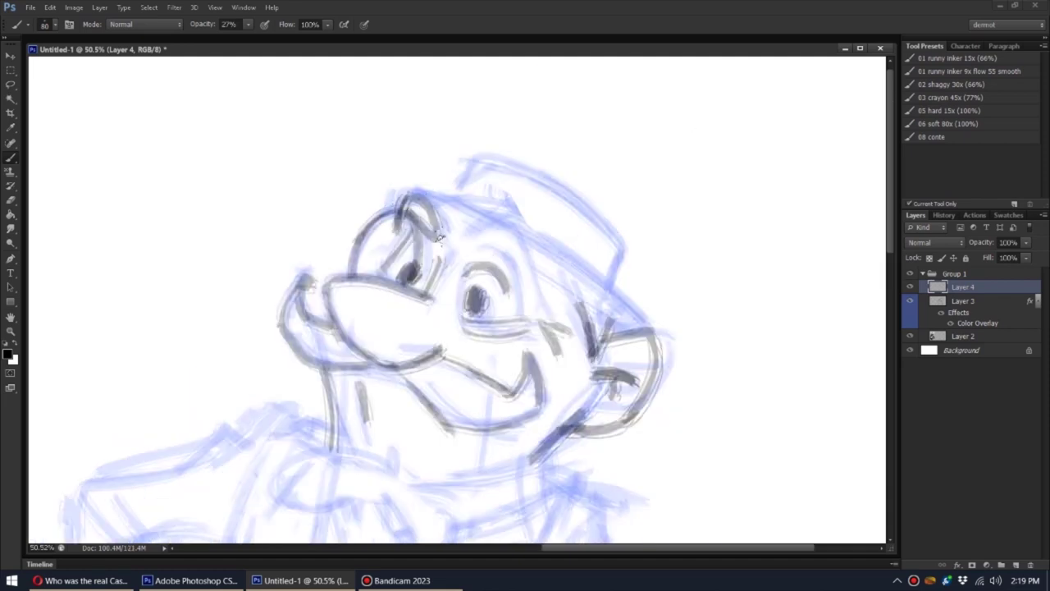
pyautogui.moveTo(464, 242)
pyautogui.mouseDown()
pyautogui.moveTo(525, 279)
pyautogui.moveTo(529, 266)
pyautogui.mouseUp()
pyautogui.moveTo(419, 254); pyautogui.dragTo(443, 300)
# - Rotate the view and add more snout and brow strokes to the face
pyautogui.press('r')
pyautogui.moveTo(460, 328); pyautogui.dragTo(508, 378)
pyautogui.press('b')
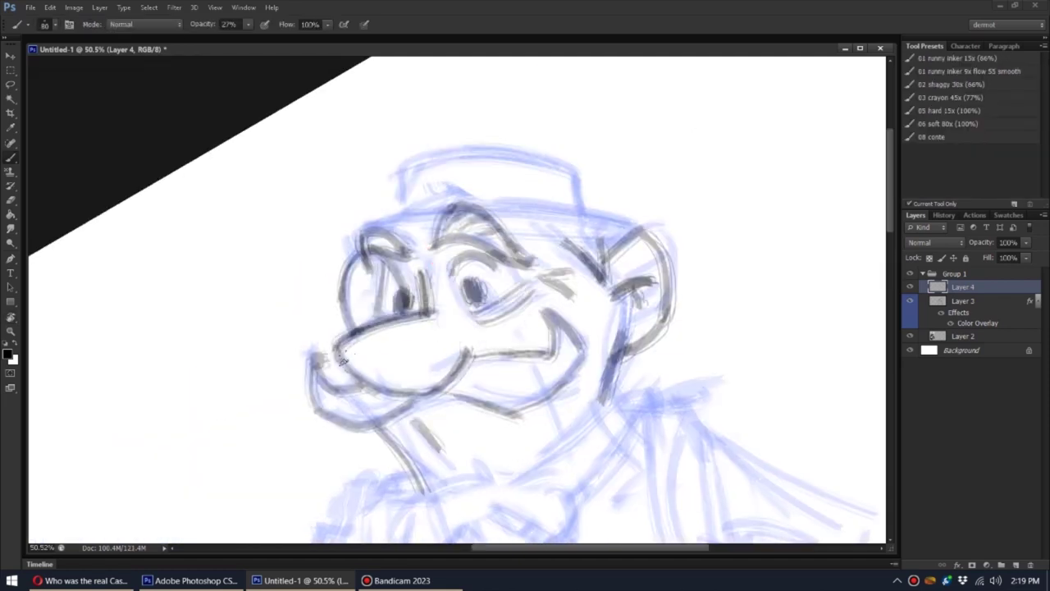
pyautogui.moveTo(345, 361); pyautogui.dragTo(464, 336)
pyautogui.moveTo(468, 283); pyautogui.dragTo(523, 327)
pyautogui.moveTo(398, 244); pyautogui.dragTo(460, 226)
pyautogui.moveTo(496, 256); pyautogui.dragTo(611, 220)
pyautogui.press('r')
pyautogui.moveTo(433, 282); pyautogui.dragTo(459, 246)
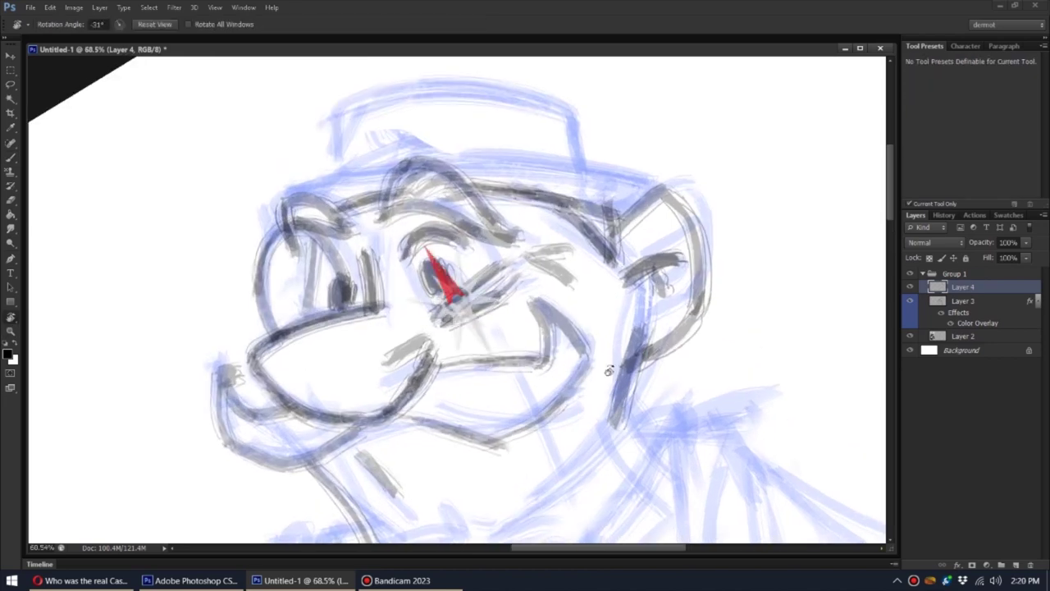
# - Ink the hat brim, top and sides of the hat
pyautogui.moveTo(256, 262)
pyautogui.mouseDown()
pyautogui.moveTo(283, 230)
pyautogui.moveTo(492, 131)
pyautogui.moveTo(623, 143)
pyautogui.mouseUp()
pyautogui.moveTo(320, 106); pyautogui.dragTo(283, 217)
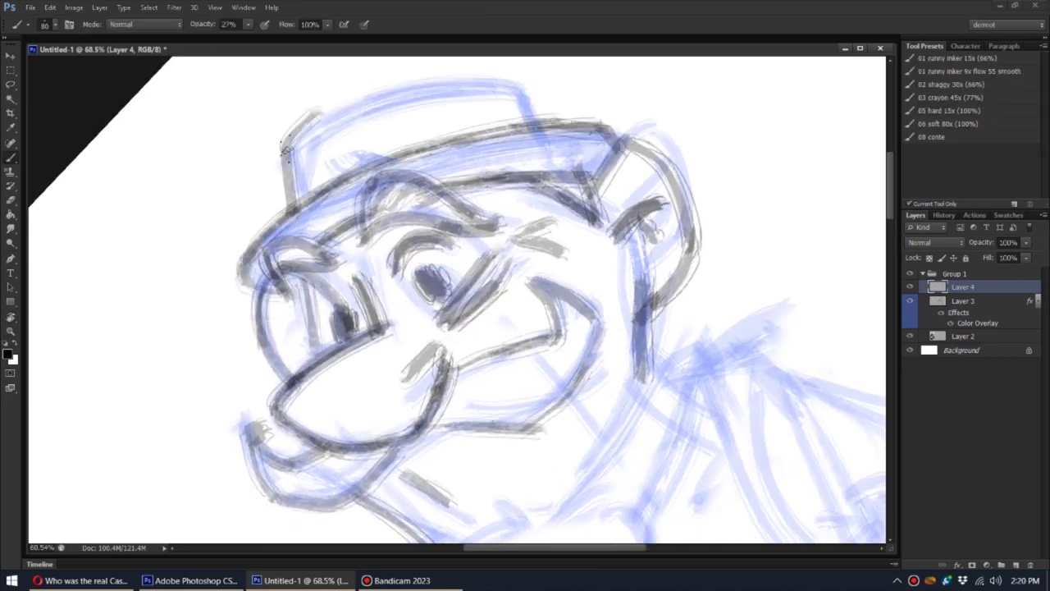
pyautogui.moveTo(391, 78); pyautogui.dragTo(408, 139)
pyautogui.moveTo(320, 176); pyautogui.dragTo(549, 180)
pyautogui.moveTo(304, 197); pyautogui.dragTo(308, 267)
# - Ink the ear, the strokes around the snout and the chin line
pyautogui.moveTo(411, 328); pyautogui.dragTo(283, 304)
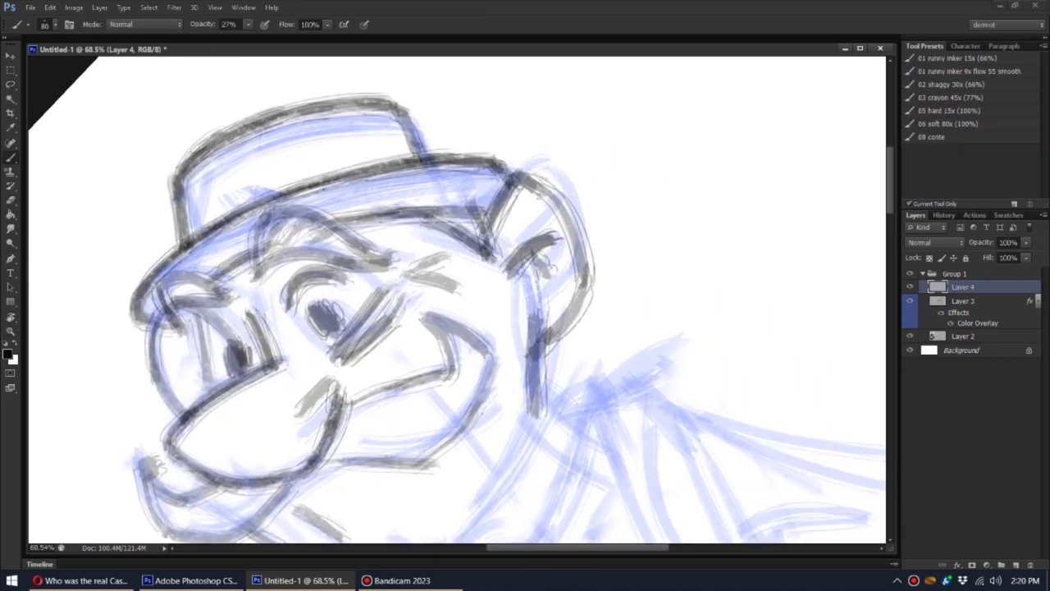
pyautogui.moveTo(521, 182); pyautogui.dragTo(541, 348)
pyautogui.moveTo(505, 275); pyautogui.dragTo(554, 238)
pyautogui.press('r')
pyautogui.moveTo(534, 357); pyautogui.dragTo(492, 312)
pyautogui.moveTo(427, 255); pyautogui.dragTo(529, 299)
pyautogui.moveTo(234, 344)
pyautogui.mouseDown()
pyautogui.moveTo(270, 385)
pyautogui.moveTo(389, 439)
pyautogui.mouseUp()
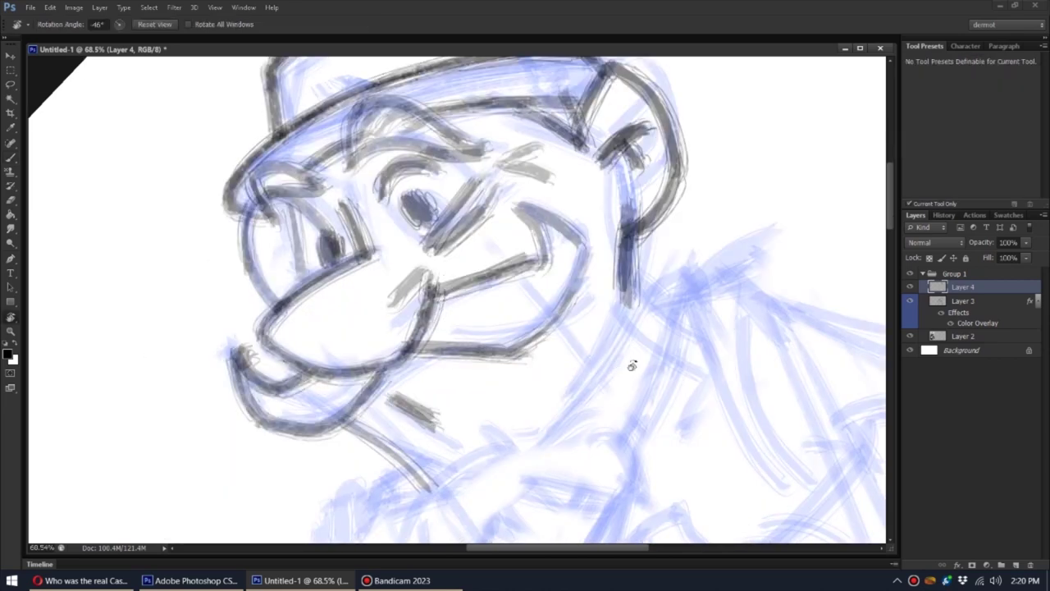
pyautogui.moveTo(246, 369); pyautogui.dragTo(279, 281)
pyautogui.moveTo(296, 345); pyautogui.dragTo(337, 443)
# - Draw the bow tie below the chin
pyautogui.moveTo(460, 410); pyautogui.dragTo(459, 320)
pyautogui.moveTo(410, 361); pyautogui.dragTo(352, 426)
pyautogui.moveTo(353, 357); pyautogui.dragTo(283, 443)
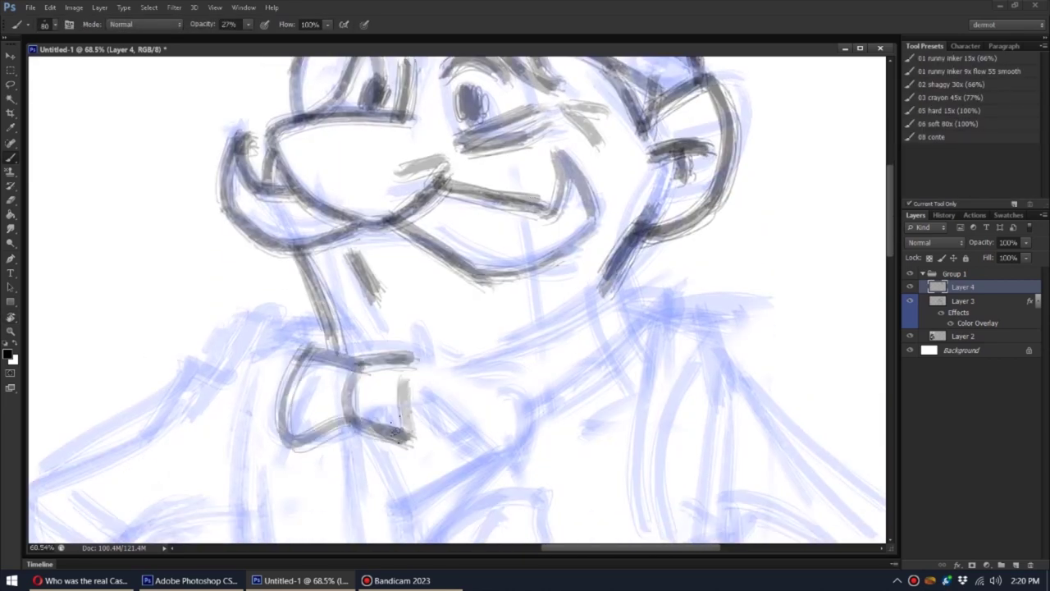
pyautogui.moveTo(402, 369); pyautogui.dragTo(492, 402)
pyautogui.moveTo(492, 402); pyautogui.dragTo(459, 488)
pyautogui.moveTo(427, 378); pyautogui.dragTo(607, 287)
pyautogui.moveTo(459, 385); pyautogui.dragTo(410, 222)
# - Ink the collar line beneath the bow tie
pyautogui.moveTo(361, 262); pyautogui.dragTo(422, 336)
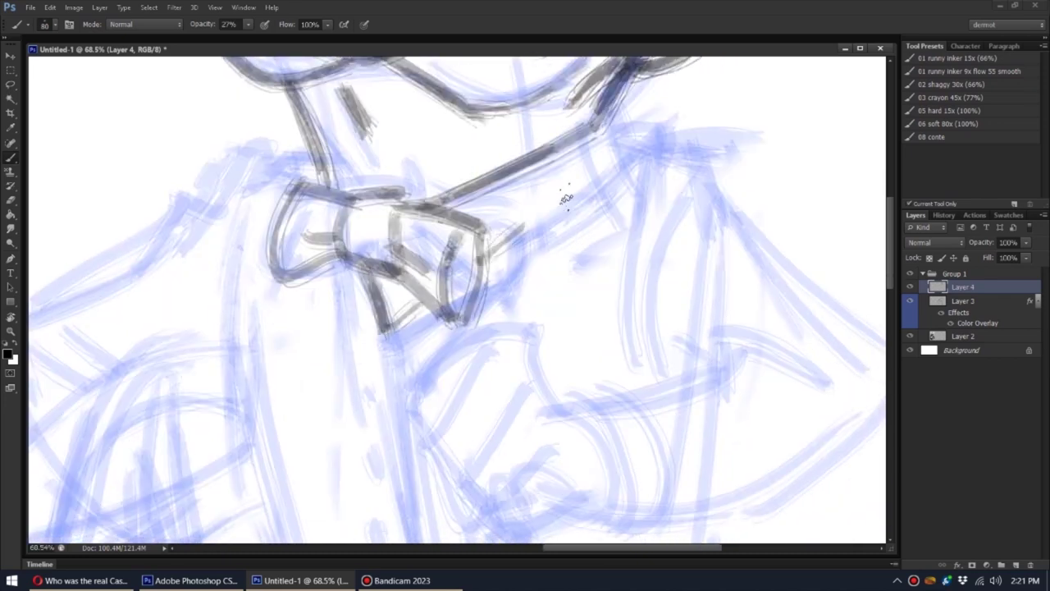
pyautogui.moveTo(500, 254); pyautogui.dragTo(632, 119)
pyautogui.moveTo(324, 246)
pyautogui.mouseDown()
pyautogui.moveTo(304, 304)
pyautogui.moveTo(241, 168)
pyautogui.mouseUp()
pyautogui.moveTo(316, 271)
pyautogui.mouseDown()
pyautogui.moveTo(336, 402)
pyautogui.moveTo(431, 184)
pyautogui.mouseUp()
# - Ink the hand and its cuff below the bow tie
pyautogui.moveTo(426, 189); pyautogui.dragTo(480, 275)
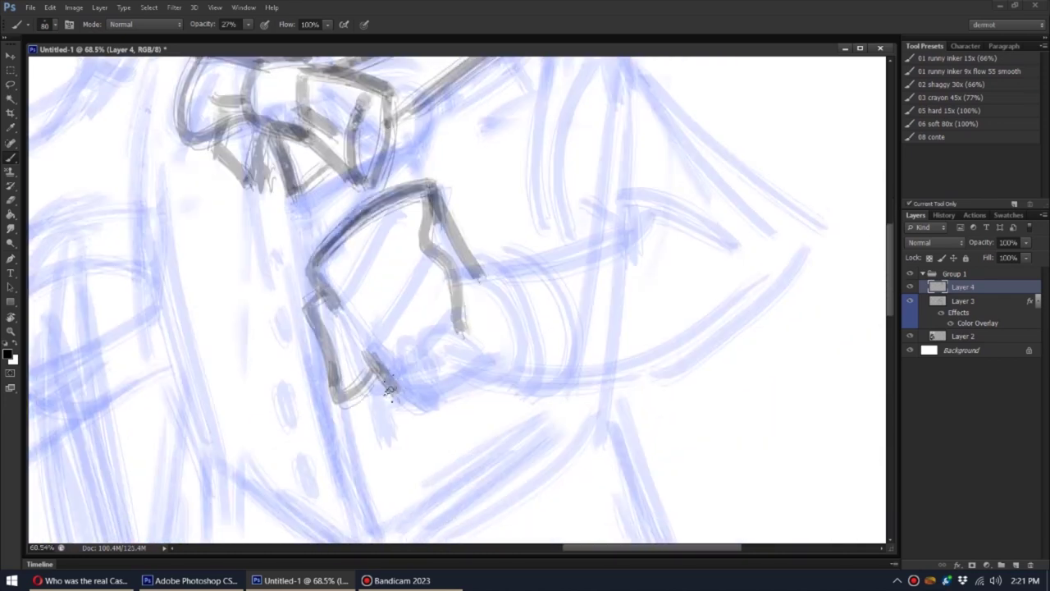
pyautogui.moveTo(377, 402); pyautogui.dragTo(451, 361)
pyautogui.moveTo(426, 283); pyautogui.dragTo(378, 348)
pyautogui.moveTo(402, 246); pyautogui.dragTo(345, 353)
pyautogui.moveTo(435, 402); pyautogui.dragTo(509, 378)
pyautogui.moveTo(492, 328); pyautogui.dragTo(406, 369)
pyautogui.moveTo(451, 287); pyautogui.dragTo(508, 349)
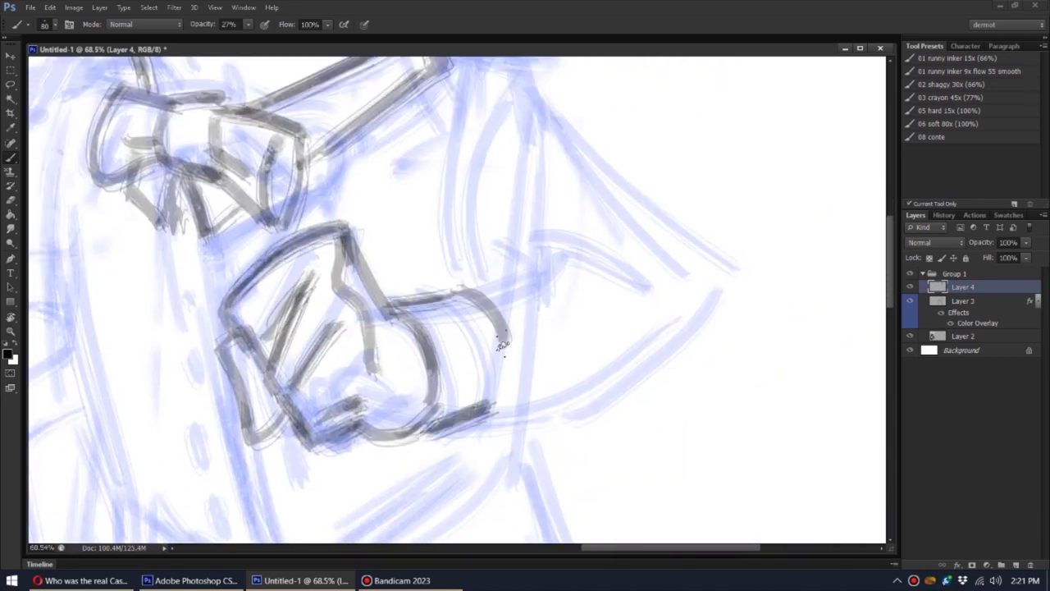
# - Ink the curved arm line and the sleeve outline
pyautogui.moveTo(492, 295); pyautogui.dragTo(501, 414)
pyautogui.moveTo(493, 430); pyautogui.dragTo(672, 343)
pyautogui.moveTo(521, 169); pyautogui.dragTo(392, 246)
pyautogui.moveTo(422, 303); pyautogui.dragTo(533, 271)
pyautogui.moveTo(513, 234); pyautogui.dragTo(603, 377)
pyautogui.moveTo(452, 259); pyautogui.dragTo(365, 316)
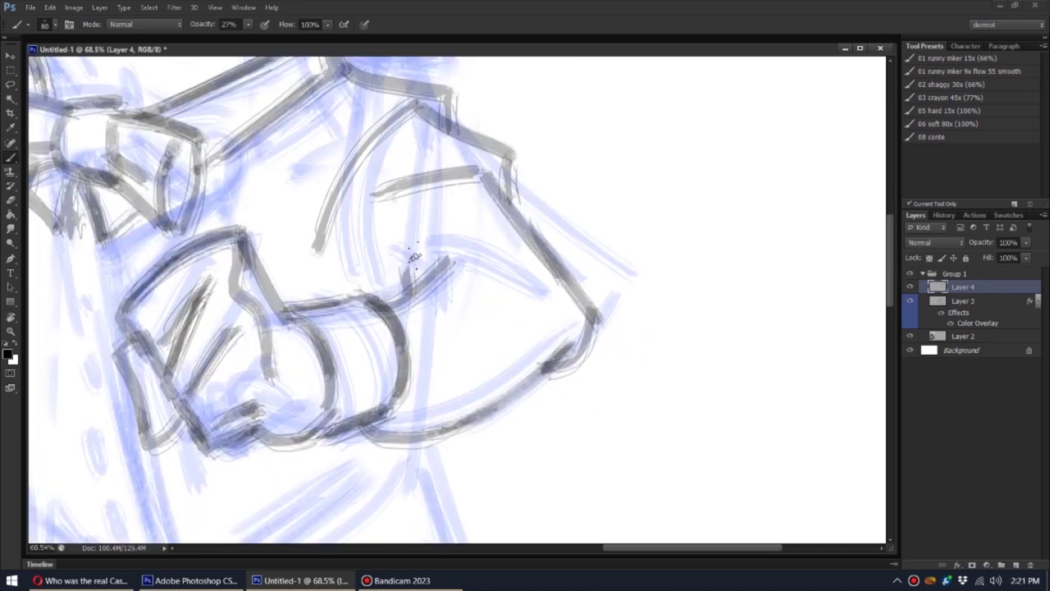
pyautogui.scroll(-2, 407, 348)
pyautogui.moveTo(410, 369)
pyautogui.mouseDown()
pyautogui.moveTo(369, 180)
pyautogui.moveTo(432, 398)
pyautogui.mouseUp()
# - Ink the shoulder, sleeve and arm lines
pyautogui.moveTo(464, 398)
pyautogui.mouseDown()
pyautogui.moveTo(459, 423)
pyautogui.moveTo(459, 328)
pyautogui.mouseUp()
pyautogui.moveTo(332, 254)
pyautogui.mouseDown()
pyautogui.moveTo(316, 361)
pyautogui.moveTo(535, 171)
pyautogui.moveTo(446, 269)
pyautogui.mouseUp()
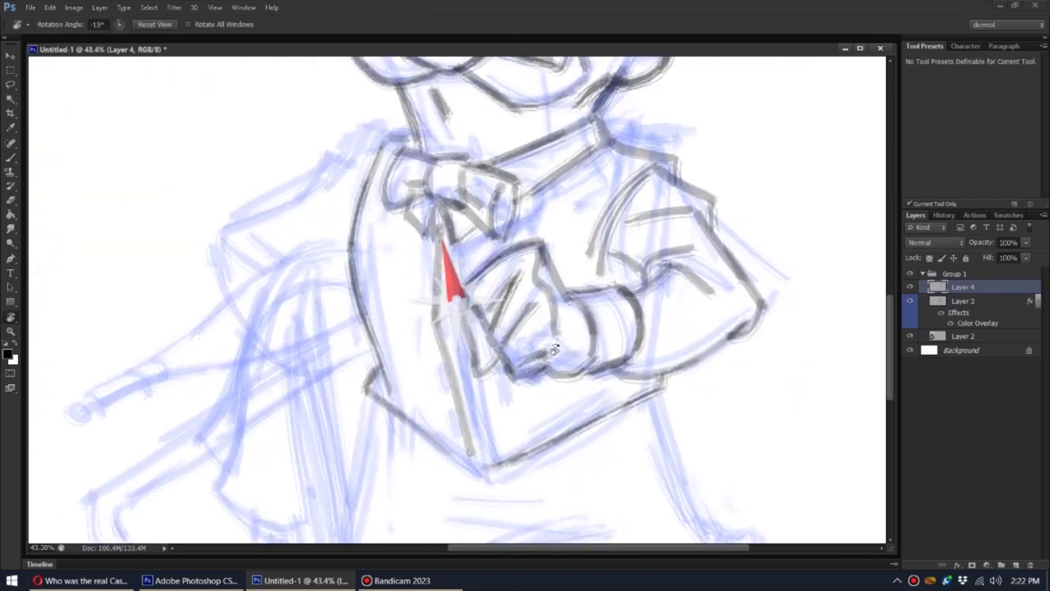
pyautogui.moveTo(566, 160); pyautogui.dragTo(449, 188)
pyautogui.moveTo(450, 191); pyautogui.dragTo(430, 267)
pyautogui.moveTo(494, 214); pyautogui.dragTo(484, 328)
pyautogui.moveTo(299, 287)
pyautogui.mouseDown()
pyautogui.moveTo(348, 236)
pyautogui.moveTo(443, 207)
pyautogui.mouseUp()
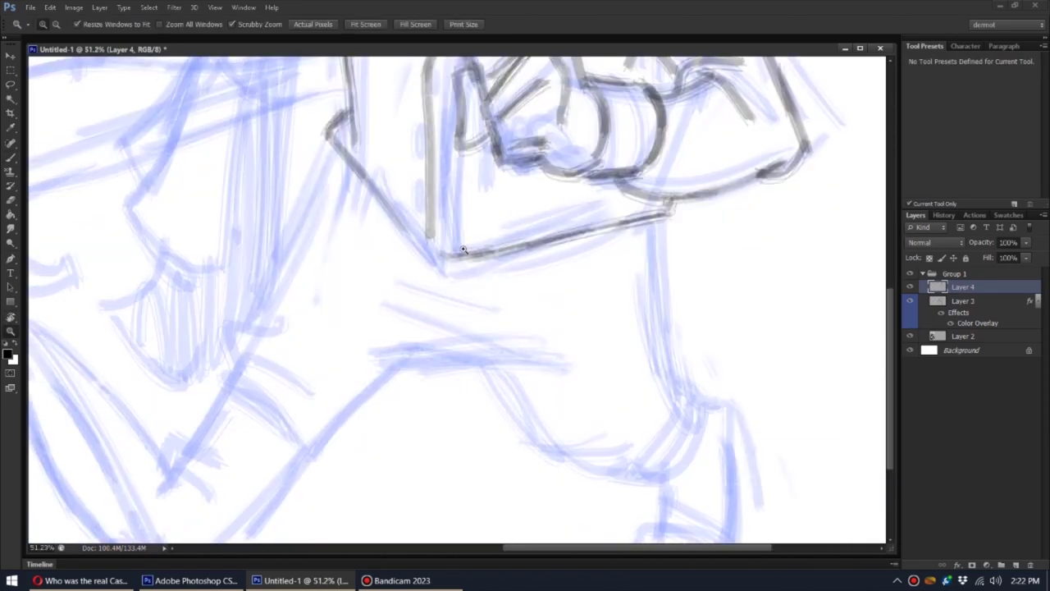
pyautogui.moveTo(489, 297); pyautogui.dragTo(675, 300)
pyautogui.moveTo(510, 234)
pyautogui.mouseDown()
pyautogui.moveTo(634, 262)
pyautogui.moveTo(390, 242)
pyautogui.mouseUp()
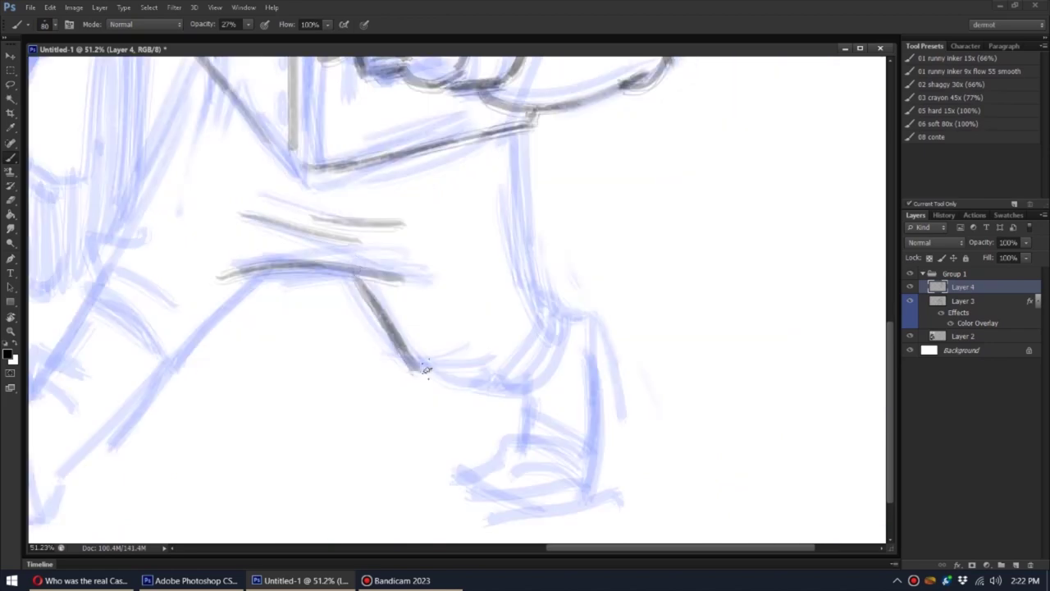
# - Ink the bent back of the leg and the vertical trouser line
pyautogui.moveTo(355, 276); pyautogui.dragTo(487, 379)
pyautogui.moveTo(522, 132); pyautogui.dragTo(509, 264)
pyautogui.hotkey('ctrl', 'z')
pyautogui.moveTo(517, 132); pyautogui.dragTo(508, 312)
pyautogui.moveTo(487, 379); pyautogui.dragTo(539, 349)
# - Ink the knee, trouser cuff and shoe outline
pyautogui.moveTo(509, 267); pyautogui.dragTo(496, 379)
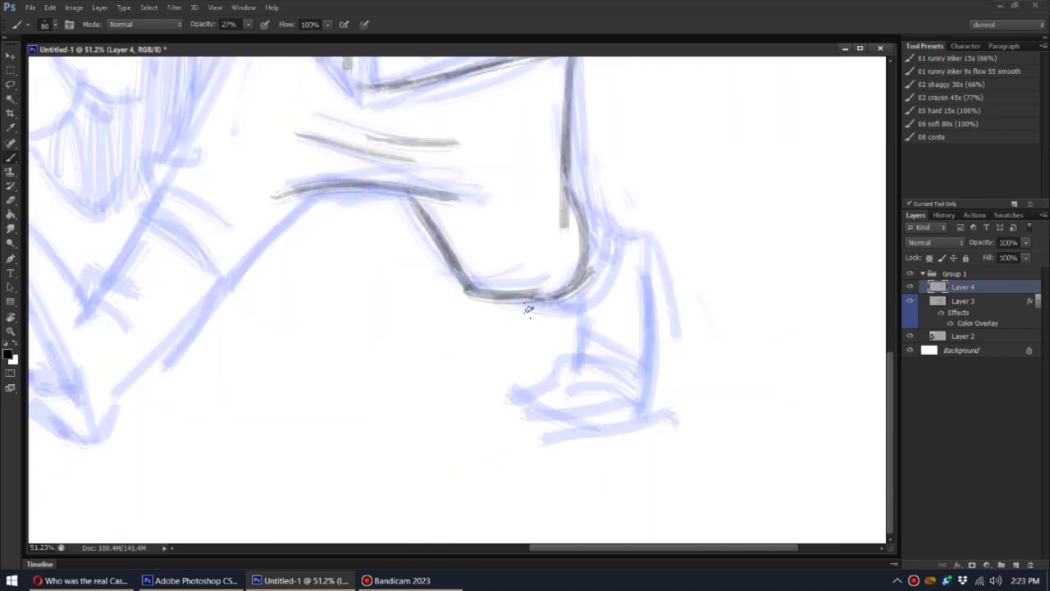
pyautogui.moveTo(521, 300); pyautogui.dragTo(595, 320)
pyautogui.moveTo(574, 201); pyautogui.dragTo(652, 291)
pyautogui.moveTo(533, 373)
pyautogui.mouseDown()
pyautogui.moveTo(607, 340)
pyautogui.moveTo(508, 423)
pyautogui.mouseUp()
pyautogui.moveTo(512, 422)
pyautogui.mouseDown()
pyautogui.moveTo(633, 389)
pyautogui.moveTo(550, 328)
pyautogui.mouseUp()
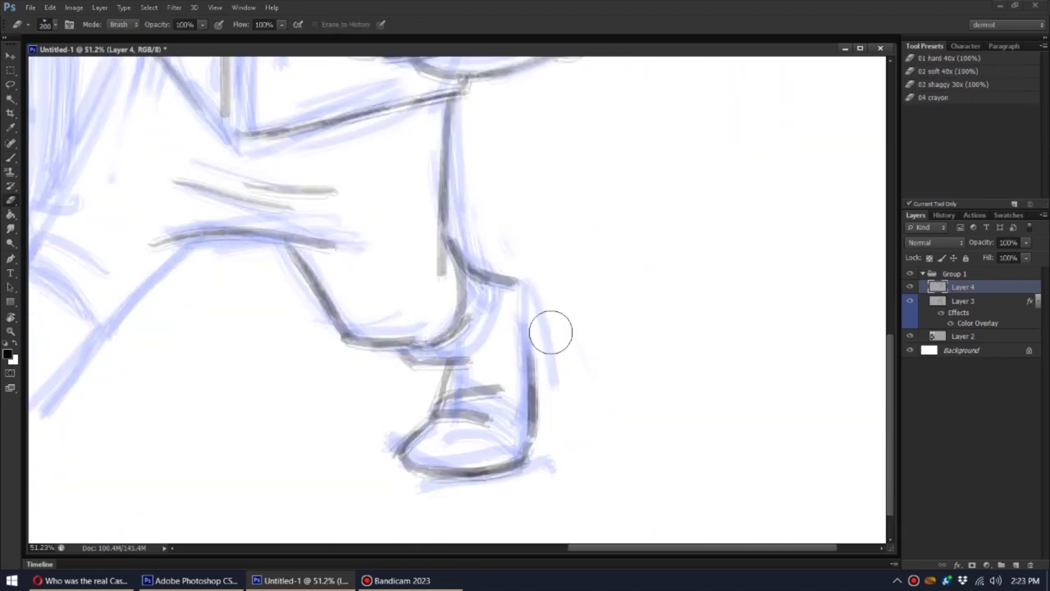
pyautogui.moveTo(164, 377); pyautogui.dragTo(550, 380)
# - Rotate the view about 83 degrees and ink the sleeve outline and cuff
pyautogui.press('r')
pyautogui.moveTo(424, 372)
pyautogui.mouseDown()
pyautogui.moveTo(391, 314)
pyautogui.moveTo(480, 317)
pyautogui.moveTo(549, 258)
pyautogui.mouseUp()
pyautogui.press('b')
pyautogui.moveTo(525, 220)
pyautogui.mouseDown()
pyautogui.moveTo(365, 332)
pyautogui.moveTo(537, 295)
pyautogui.mouseUp()
pyautogui.moveTo(497, 349); pyautogui.dragTo(681, 224)
pyautogui.moveTo(365, 354); pyautogui.dragTo(508, 286)
pyautogui.moveTo(420, 331)
pyautogui.mouseDown()
pyautogui.moveTo(620, 244)
pyautogui.moveTo(369, 338)
pyautogui.moveTo(534, 365)
pyautogui.mouseUp()
pyautogui.press('r')
pyautogui.press('b')
# - Ink the umbrella's tip, shaft and hooked handle
pyautogui.moveTo(283, 304)
pyautogui.mouseDown()
pyautogui.moveTo(361, 246)
pyautogui.moveTo(339, 261)
pyautogui.moveTo(481, 281)
pyautogui.mouseUp()
pyautogui.press('r')
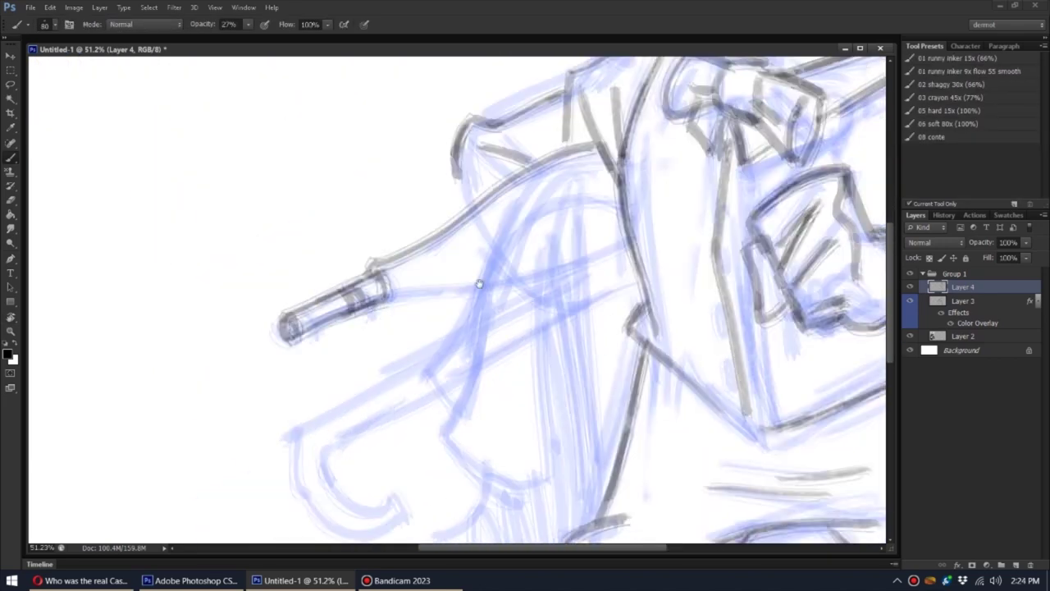
pyautogui.press('b')
pyautogui.moveTo(382, 299); pyautogui.dragTo(455, 371)
pyautogui.moveTo(439, 326); pyautogui.dragTo(497, 319)
pyautogui.moveTo(496, 318); pyautogui.dragTo(562, 310)
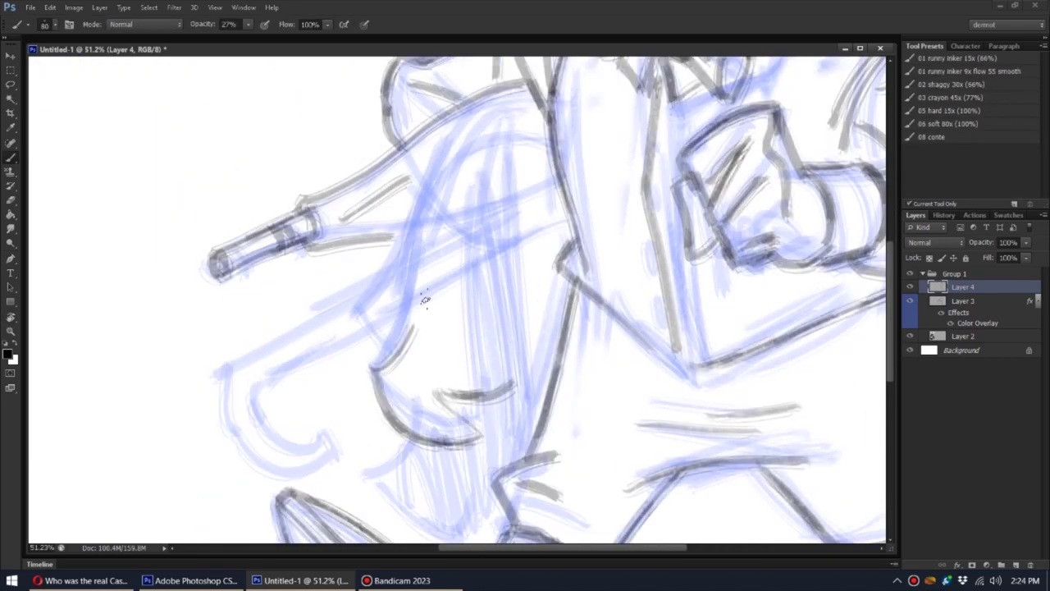
pyautogui.moveTo(628, 148); pyautogui.dragTo(332, 324)
pyautogui.moveTo(640, 111)
pyautogui.mouseDown()
pyautogui.moveTo(304, 328)
pyautogui.moveTo(381, 377)
pyautogui.mouseUp()
# - Add finishing strokes to the sleeve and torso
pyautogui.moveTo(335, 316); pyautogui.dragTo(427, 246)
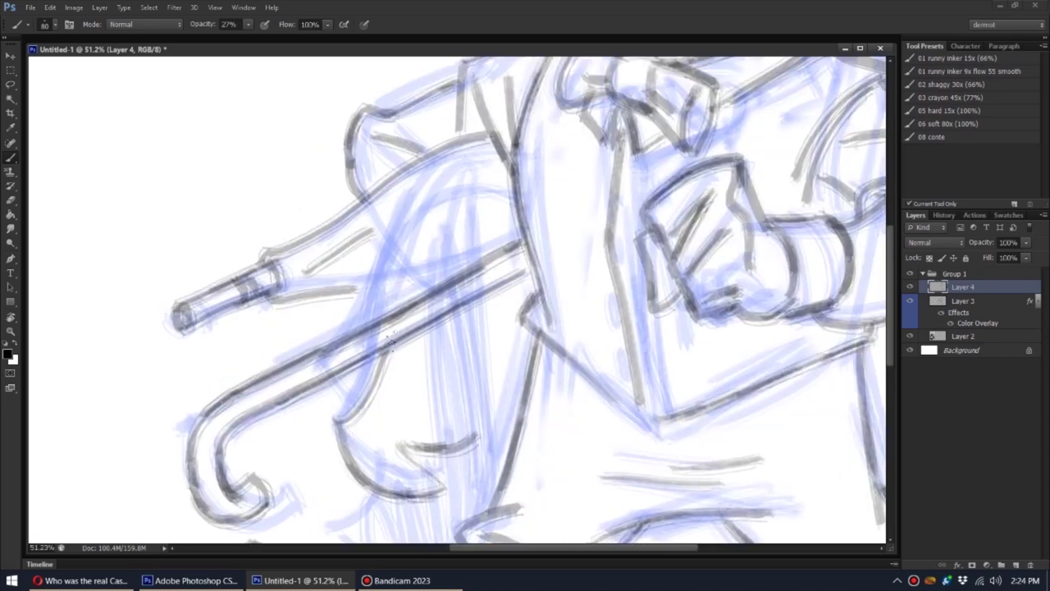
pyautogui.moveTo(501, 156); pyautogui.dragTo(394, 311)
pyautogui.moveTo(467, 311); pyautogui.dragTo(419, 484)
pyautogui.moveTo(435, 344)
pyautogui.mouseDown()
pyautogui.moveTo(508, 222)
pyautogui.moveTo(394, 263)
pyautogui.mouseUp()
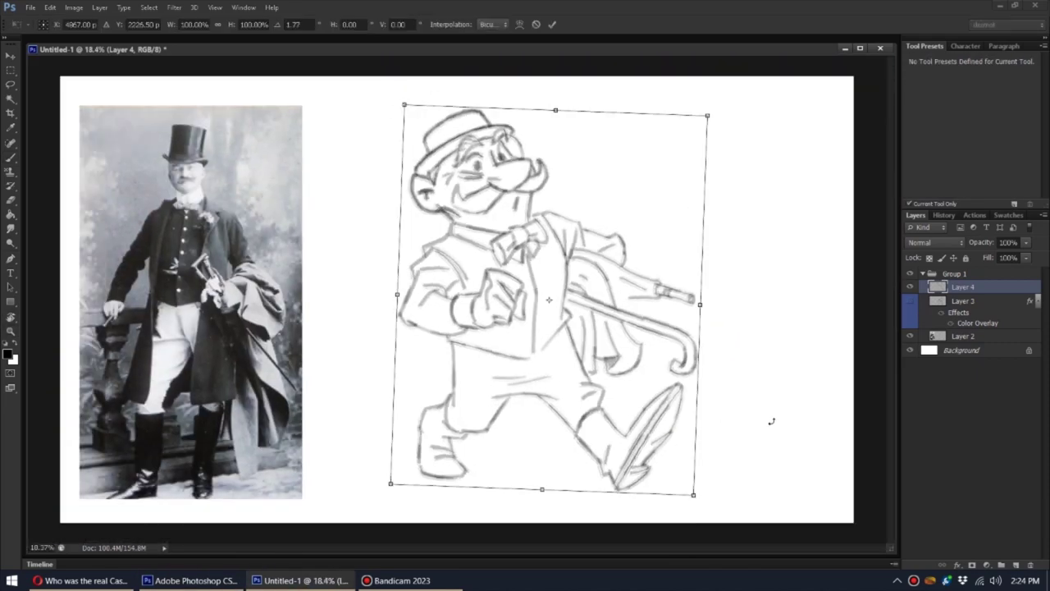
# - Flip the dog line art horizontally and zoom in on the bow tie and hand
pyautogui.moveTo(537, 297)
pyautogui.mouseDown()
pyautogui.moveTo(552, 305)
pyautogui.moveTo(516, 306)
pyautogui.mouseUp()
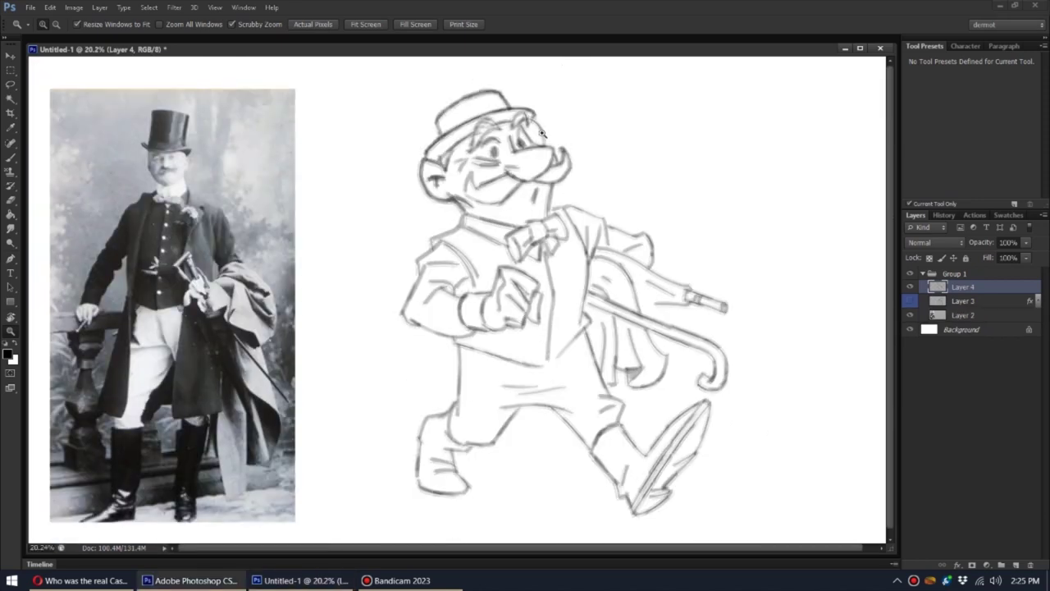
pyautogui.moveTo(515, 148); pyautogui.dragTo(528, 283)
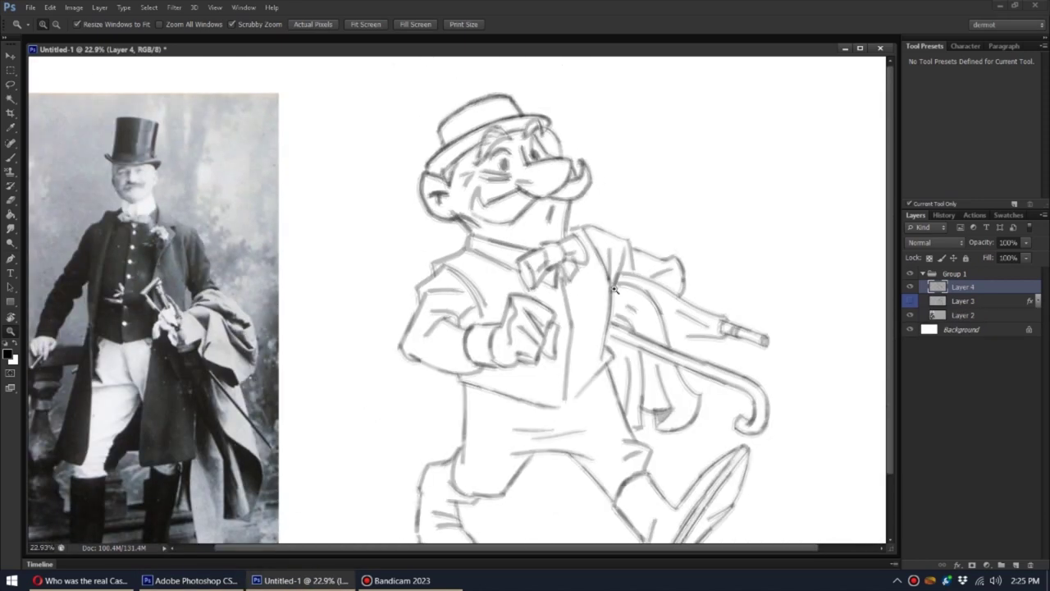
pyautogui.moveTo(614, 289); pyautogui.dragTo(648, 289)
pyautogui.press('b')
pyautogui.moveTo(578, 437); pyautogui.dragTo(628, 121)
# - Save the document as cashel.psd
pyautogui.click(8, 354)
pyautogui.press('Escape')
pyautogui.click(29, 8)
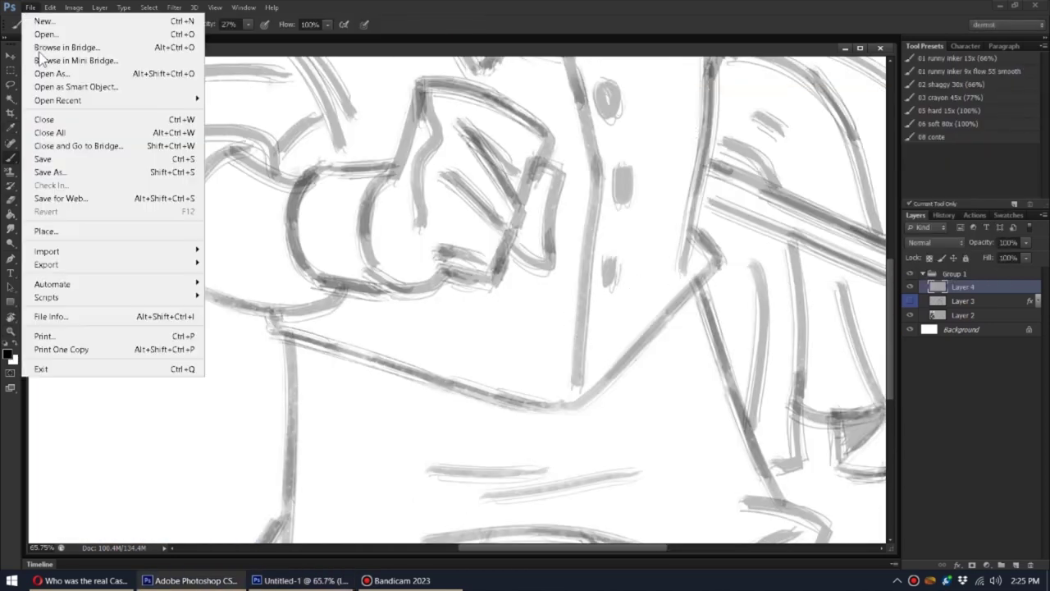
pyautogui.click(49, 171)
pyautogui.write('hel')
pyautogui.press('Return')
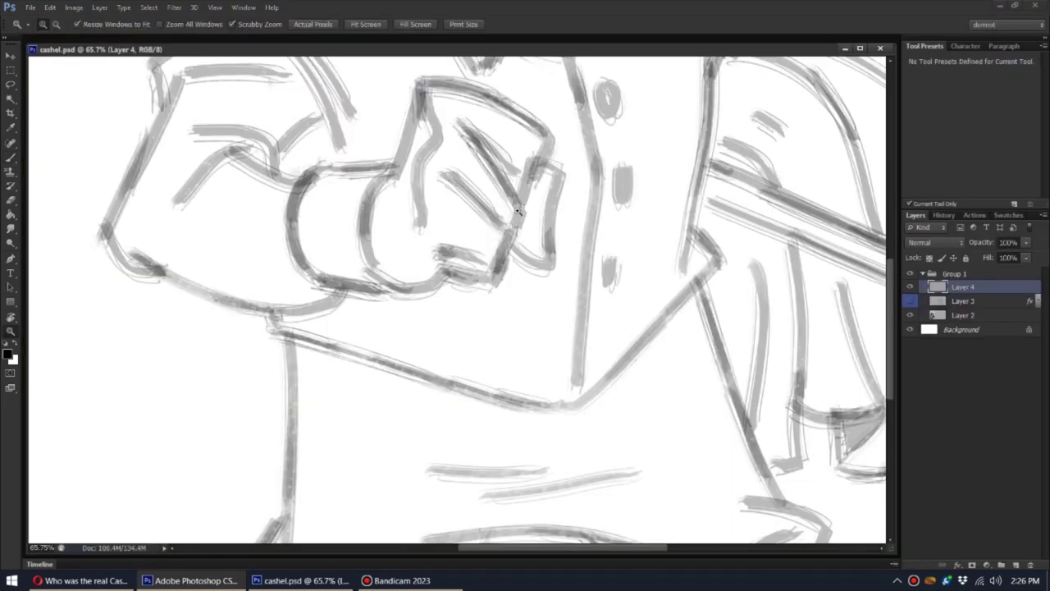
pyautogui.scroll(5, 358, 238)
# - With a smaller brush, darken the eyebrow and ink the cheek line and hatching under the chin
pyautogui.press('[')
pyautogui.moveTo(353, 215); pyautogui.dragTo(287, 275)
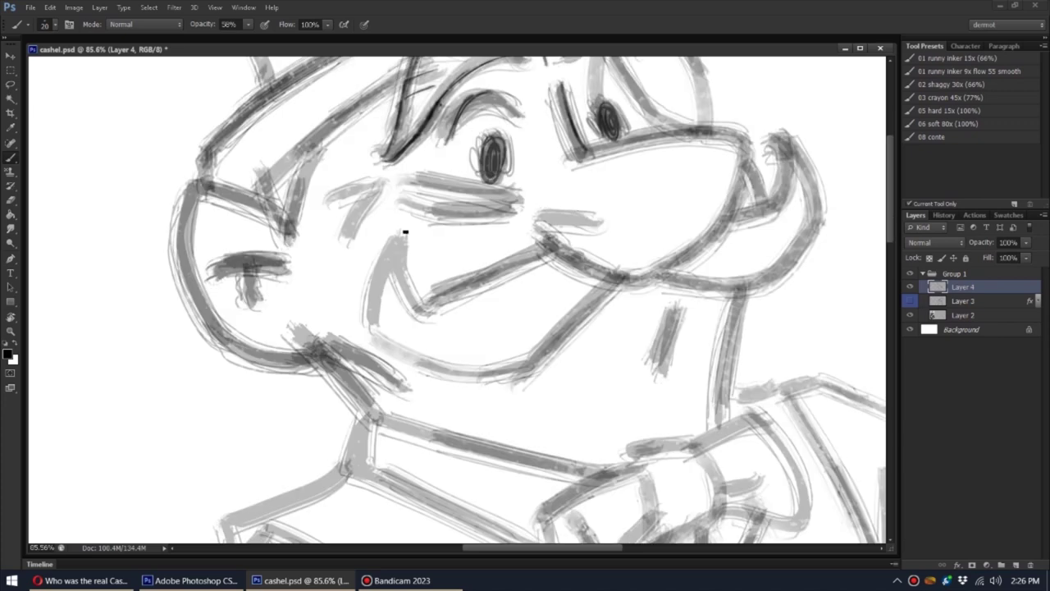
pyautogui.moveTo(309, 344); pyautogui.dragTo(405, 230)
pyautogui.press('e')
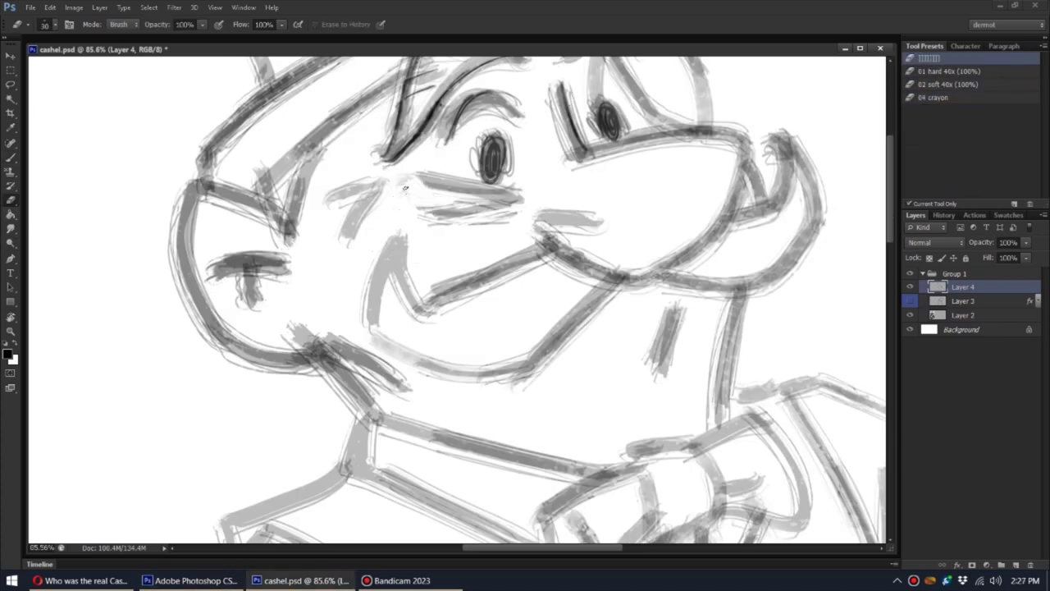
pyautogui.press('b')
pyautogui.moveTo(371, 332)
pyautogui.mouseDown()
pyautogui.moveTo(420, 304)
pyautogui.moveTo(525, 369)
pyautogui.mouseUp()
pyautogui.moveTo(574, 328); pyautogui.dragTo(394, 373)
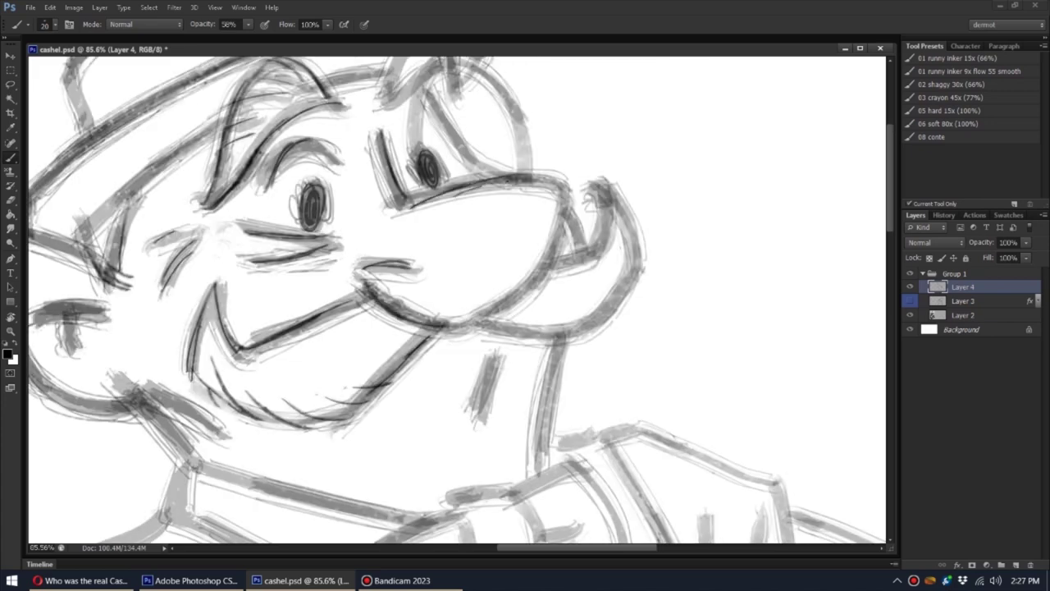
# - Rotate the canvas around to the bow tie and ink its outline
pyautogui.press('r')
pyautogui.moveTo(538, 314); pyautogui.dragTo(386, 274)
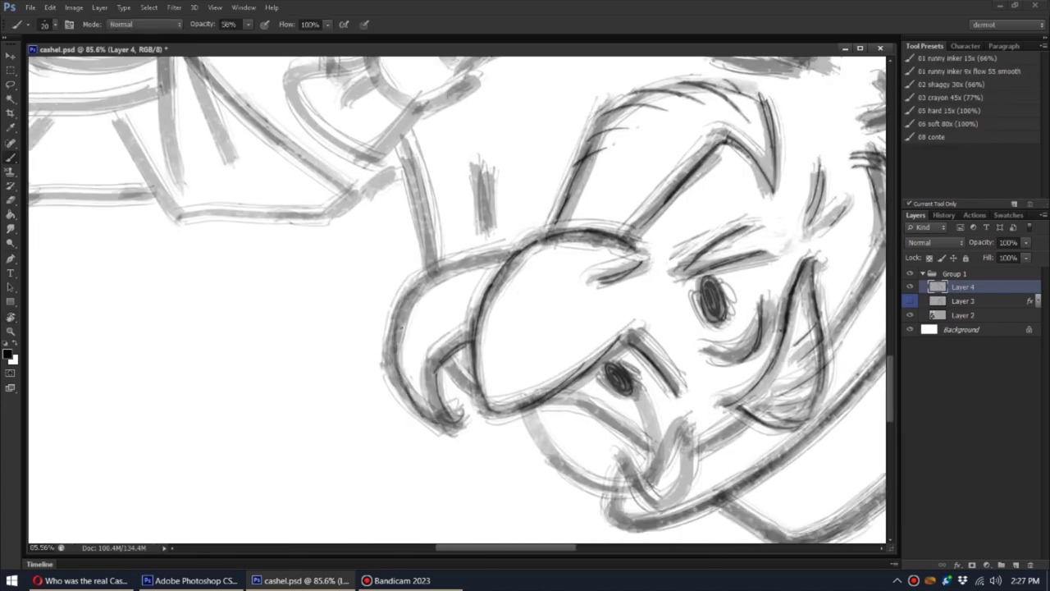
pyautogui.press('r')
pyautogui.moveTo(480, 281); pyautogui.dragTo(513, 160)
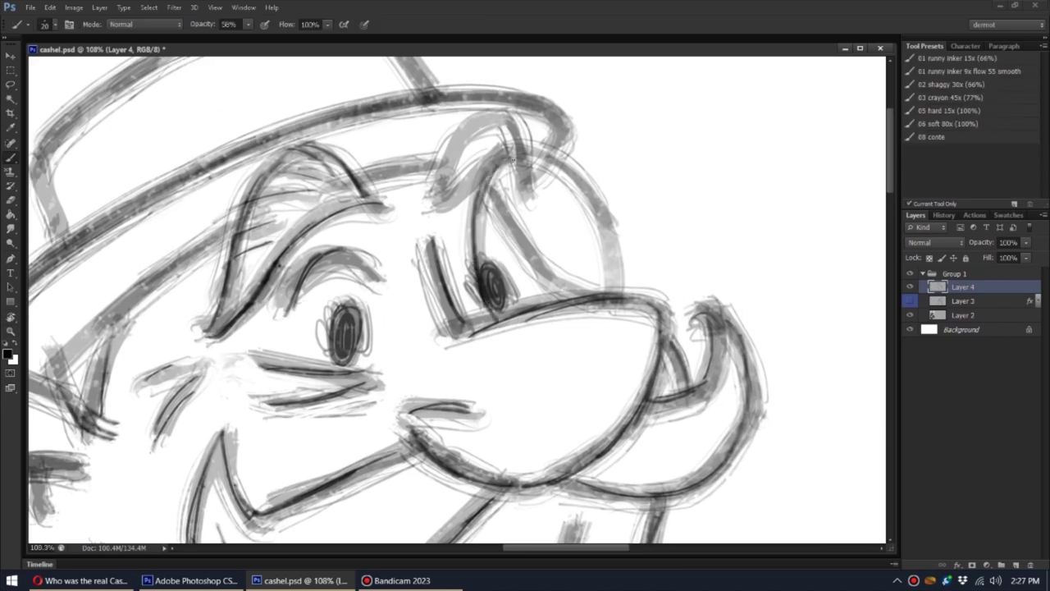
pyautogui.moveTo(492, 215); pyautogui.dragTo(534, 269)
pyautogui.moveTo(480, 246); pyautogui.dragTo(648, 191)
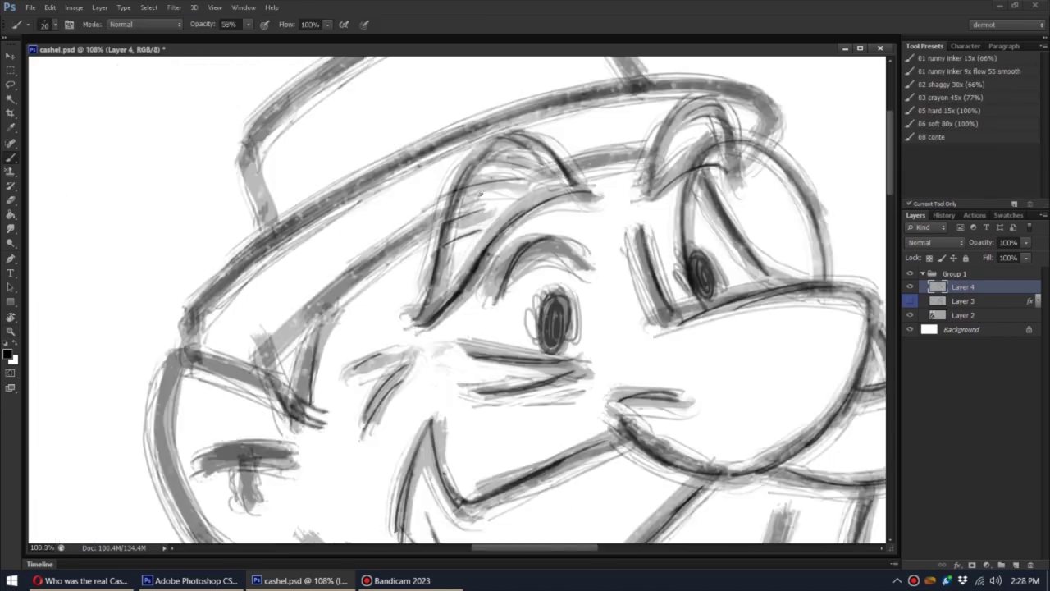
pyautogui.moveTo(227, 348); pyautogui.dragTo(276, 237)
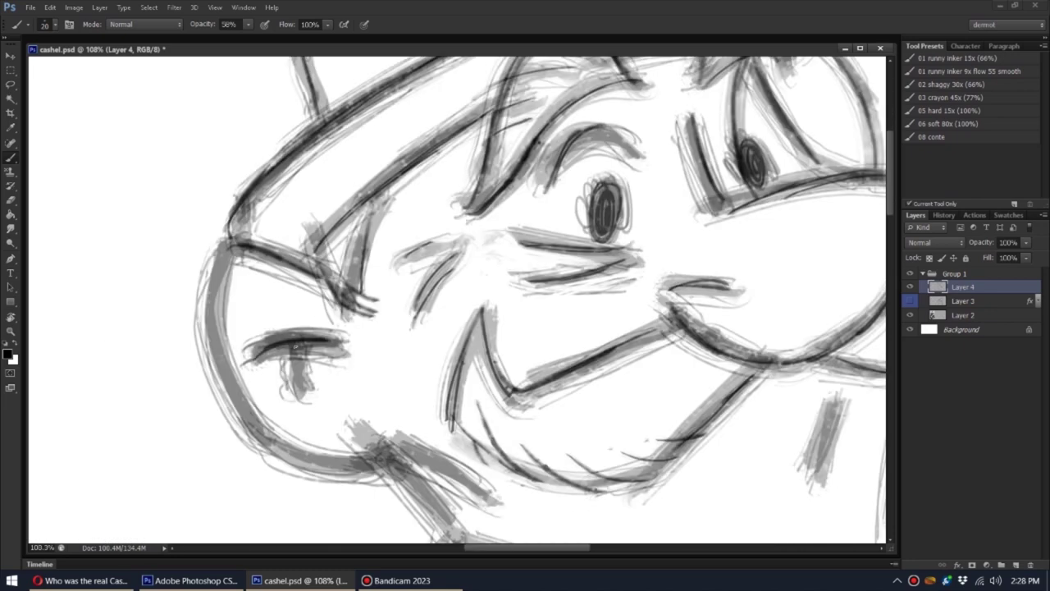
pyautogui.press('r')
pyautogui.moveTo(295, 346); pyautogui.dragTo(522, 323)
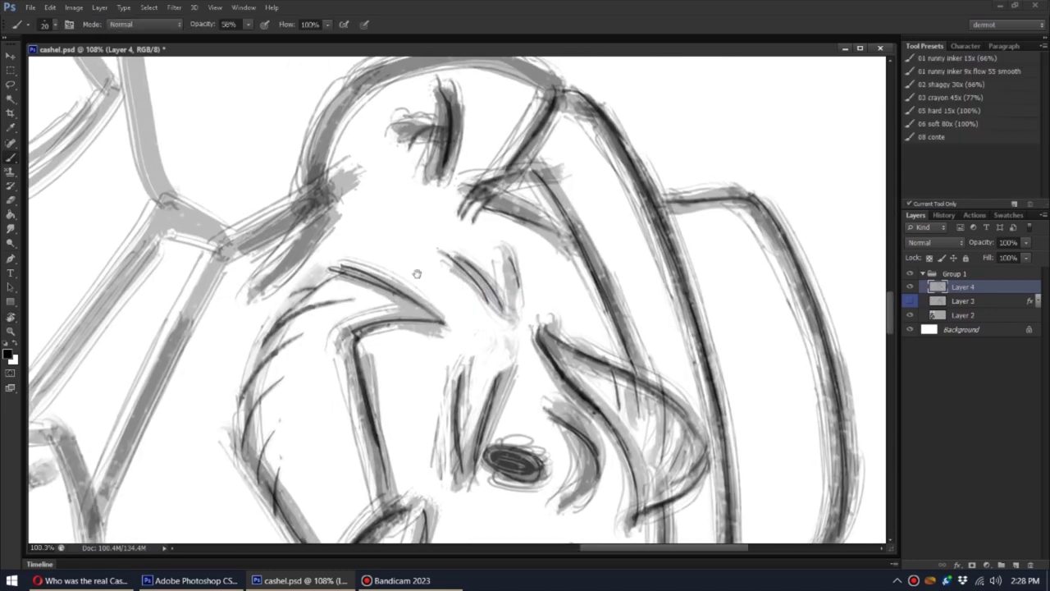
pyautogui.press('b')
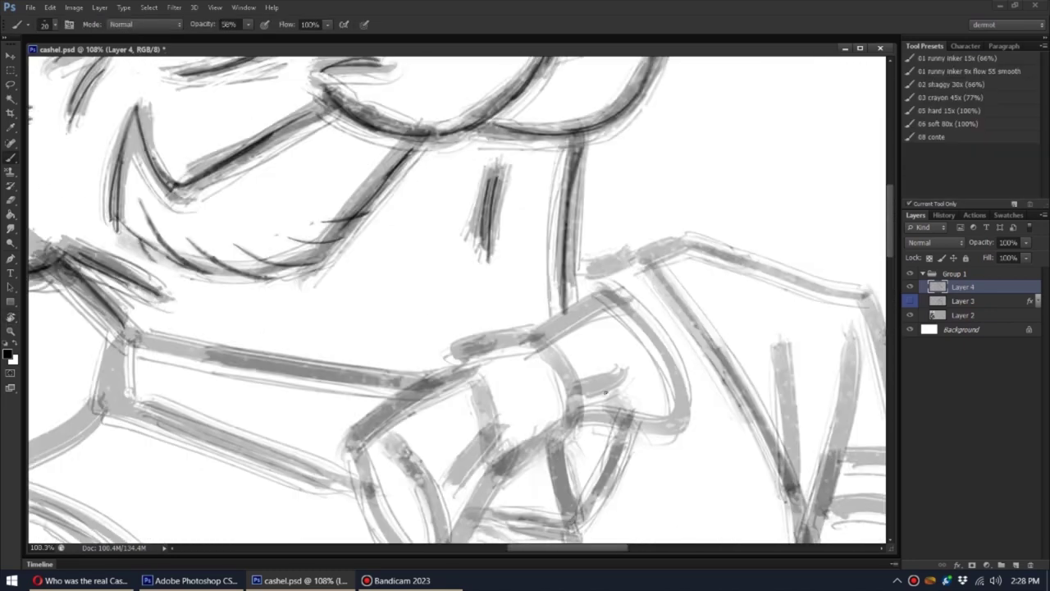
pyautogui.moveTo(450, 264)
pyautogui.mouseDown()
pyautogui.moveTo(400, 464)
pyautogui.moveTo(559, 262)
pyautogui.mouseUp()
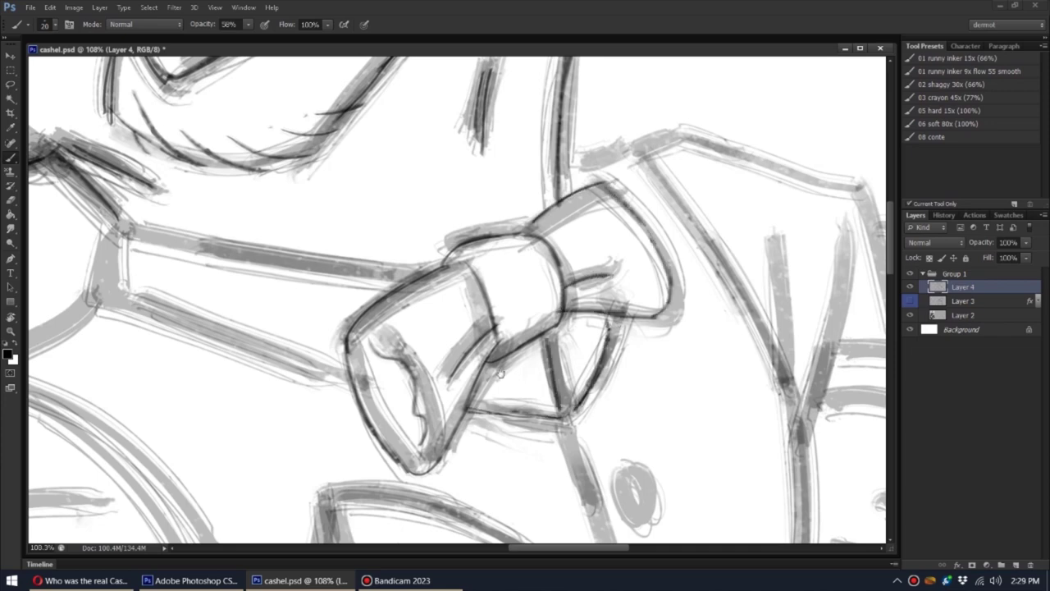
pyautogui.moveTo(500, 373); pyautogui.dragTo(446, 270)
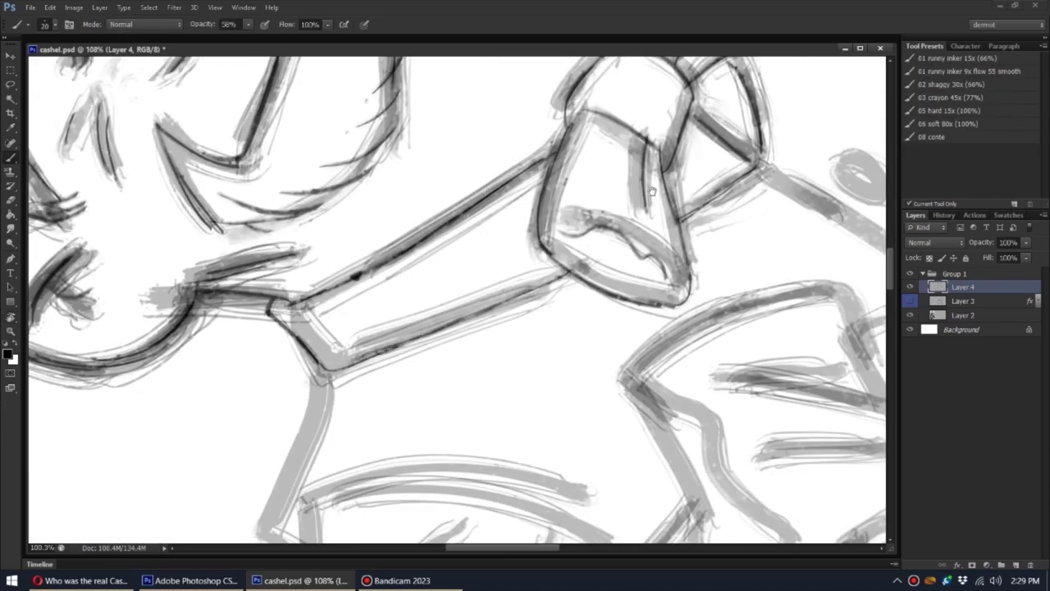
# - Ink the left edge of the sleeve with a small hook stroke
pyautogui.moveTo(652, 190); pyautogui.dragTo(460, 271)
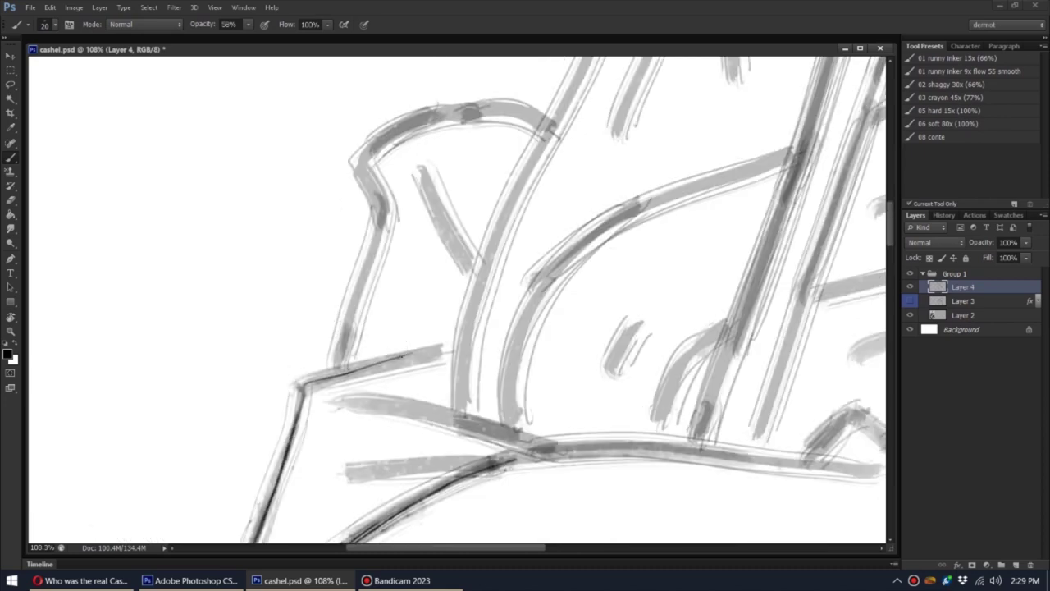
pyautogui.moveTo(367, 181); pyautogui.dragTo(336, 357)
pyautogui.moveTo(390, 326); pyautogui.dragTo(406, 349)
pyautogui.moveTo(368, 179); pyautogui.dragTo(356, 282)
# - Ink the gloved hand's lower-left edge, bottom line and long diagonal
pyautogui.moveTo(459, 270); pyautogui.dragTo(469, 202)
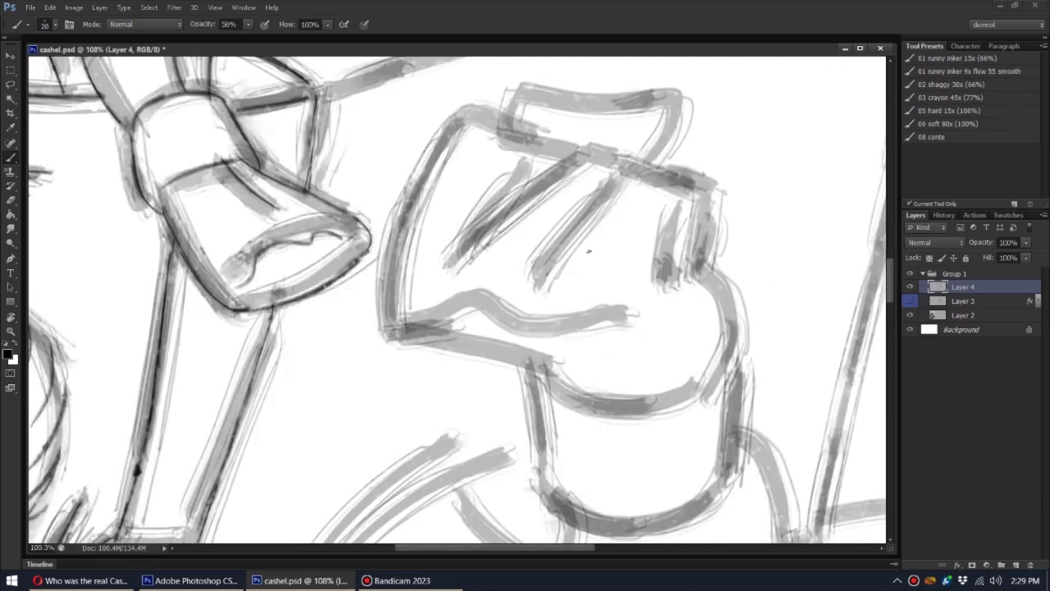
pyautogui.moveTo(207, 304); pyautogui.dragTo(307, 398)
pyautogui.moveTo(299, 451); pyautogui.dragTo(286, 410)
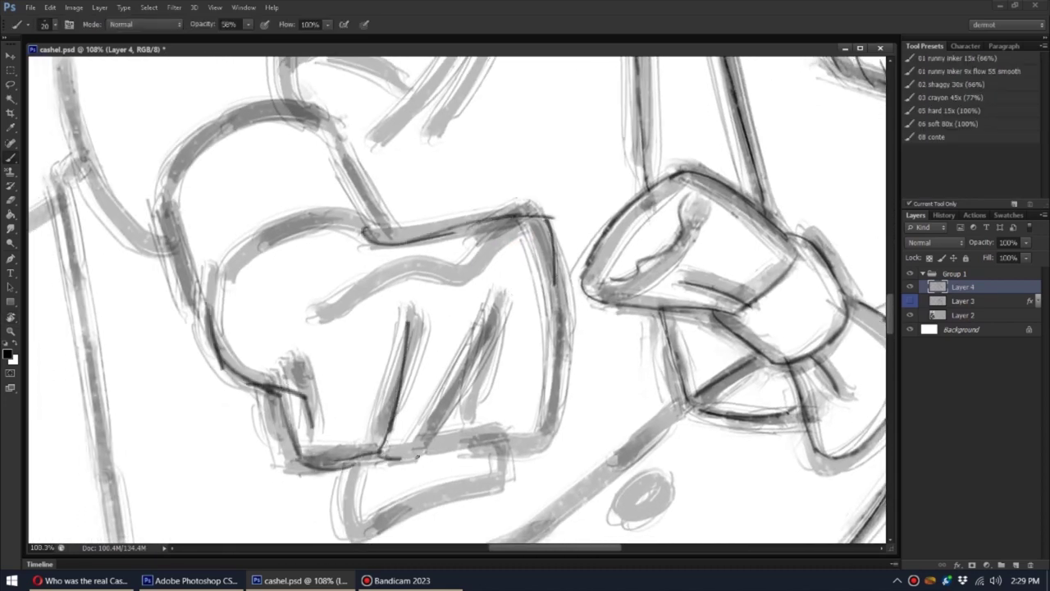
pyautogui.moveTo(496, 320); pyautogui.dragTo(431, 438)
pyautogui.moveTo(475, 349); pyautogui.dragTo(469, 422)
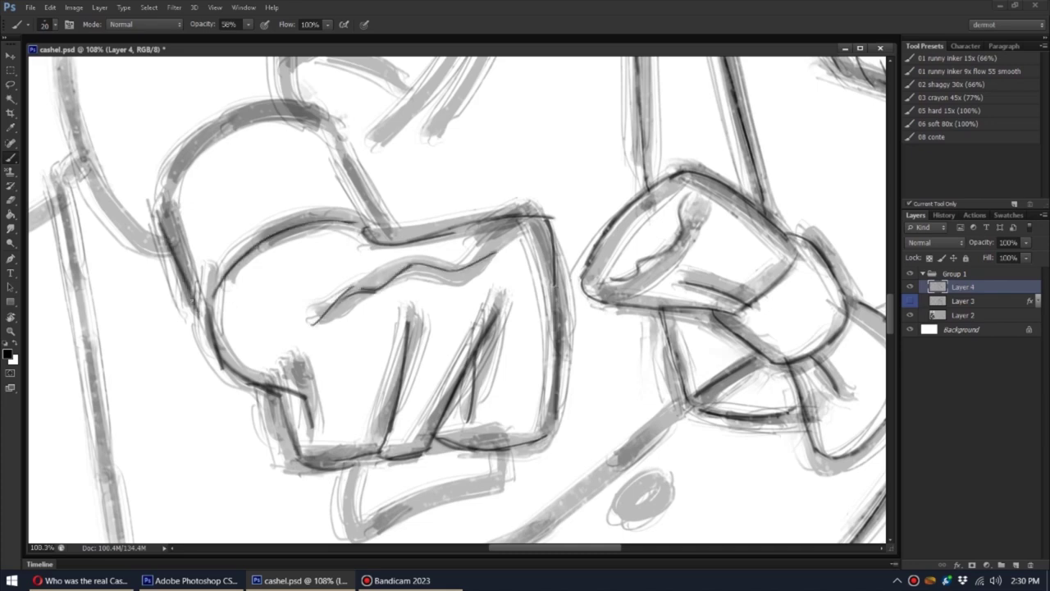
# - Ink the upper-left edge of the shape and the left edge of the arm
pyautogui.moveTo(459, 295); pyautogui.dragTo(394, 246)
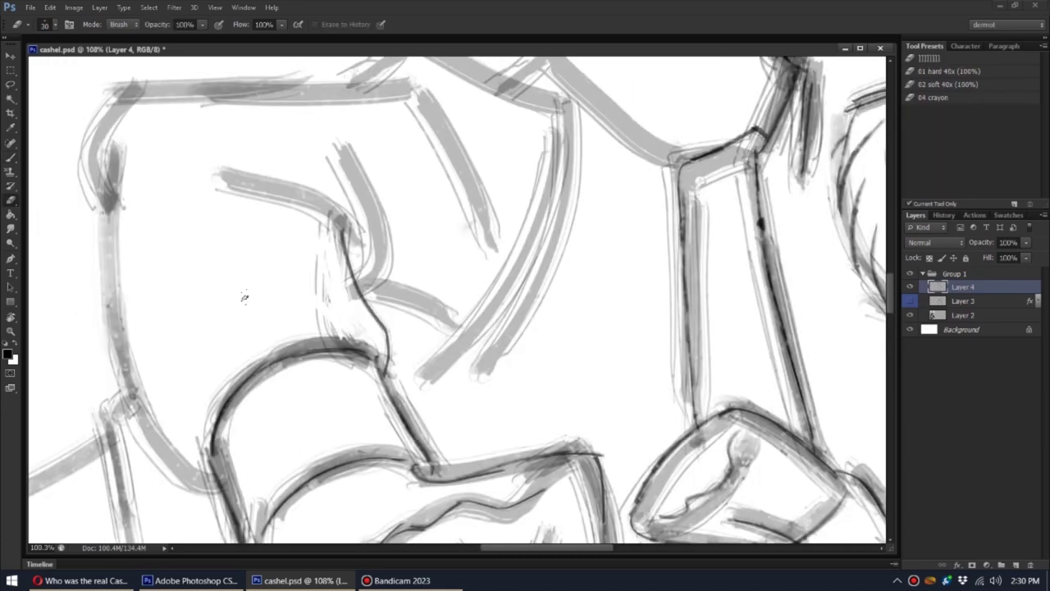
pyautogui.moveTo(131, 91); pyautogui.dragTo(115, 201)
pyautogui.moveTo(111, 164); pyautogui.dragTo(173, 455)
pyautogui.moveTo(356, 178); pyautogui.dragTo(494, 307)
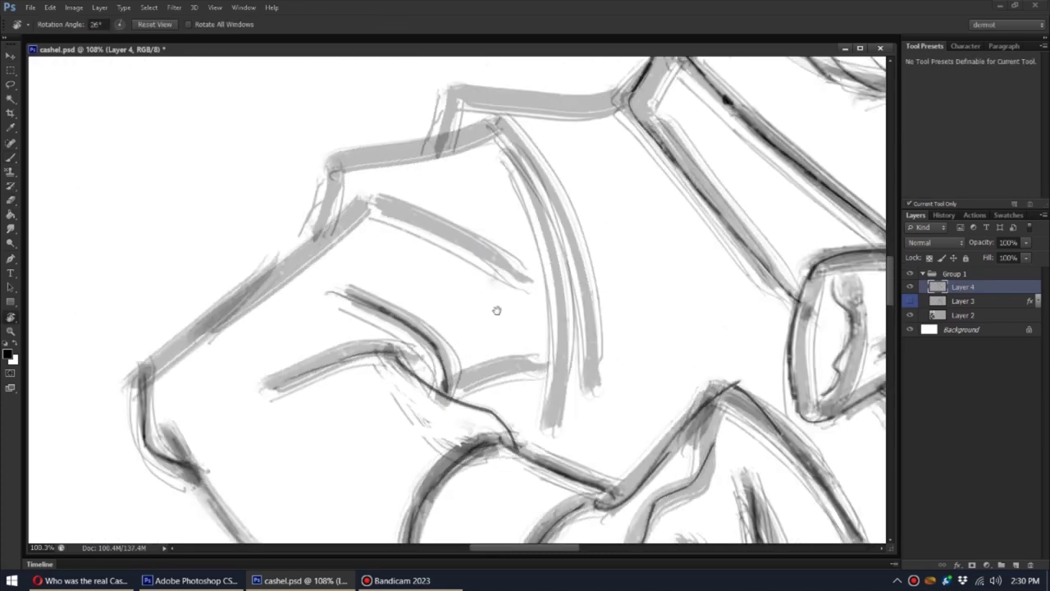
pyautogui.moveTo(312, 272); pyautogui.dragTo(172, 377)
# - Ink lines on the jacket and erase stray grey strokes
pyautogui.moveTo(496, 112); pyautogui.dragTo(459, 205)
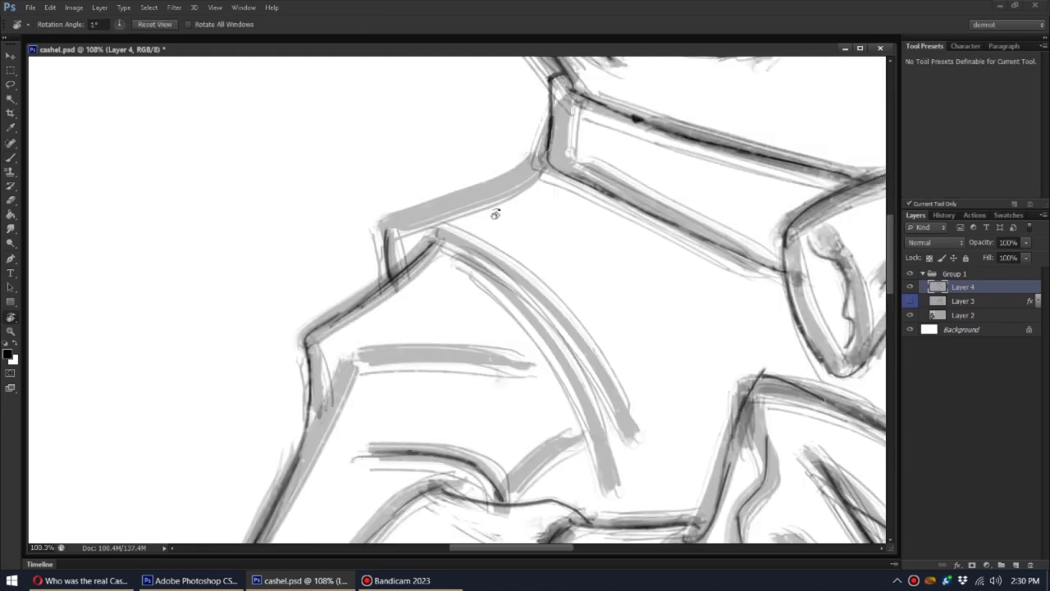
pyautogui.moveTo(386, 230); pyautogui.dragTo(558, 148)
pyautogui.moveTo(492, 246); pyautogui.dragTo(410, 312)
pyautogui.moveTo(386, 289)
pyautogui.mouseDown()
pyautogui.moveTo(507, 218)
pyautogui.moveTo(661, 257)
pyautogui.moveTo(647, 202)
pyautogui.mouseUp()
pyautogui.press('e')
pyautogui.press('b')
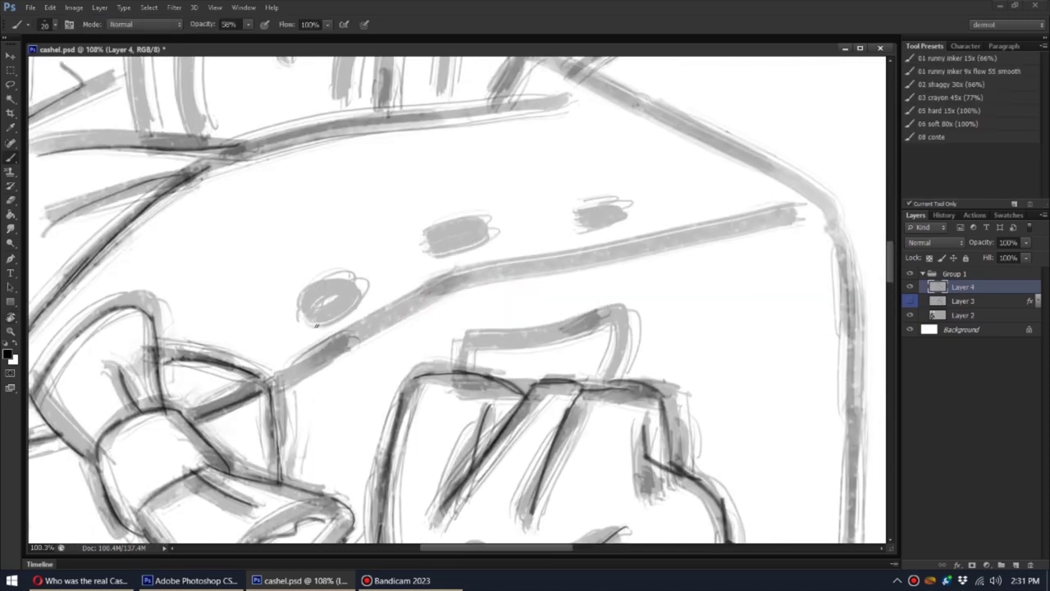
# - Ink along the table edge, rotating the canvas to follow it
pyautogui.moveTo(271, 386)
pyautogui.mouseDown()
pyautogui.moveTo(505, 268)
pyautogui.moveTo(788, 212)
pyautogui.mouseUp()
pyautogui.moveTo(788, 212); pyautogui.dragTo(808, 88)
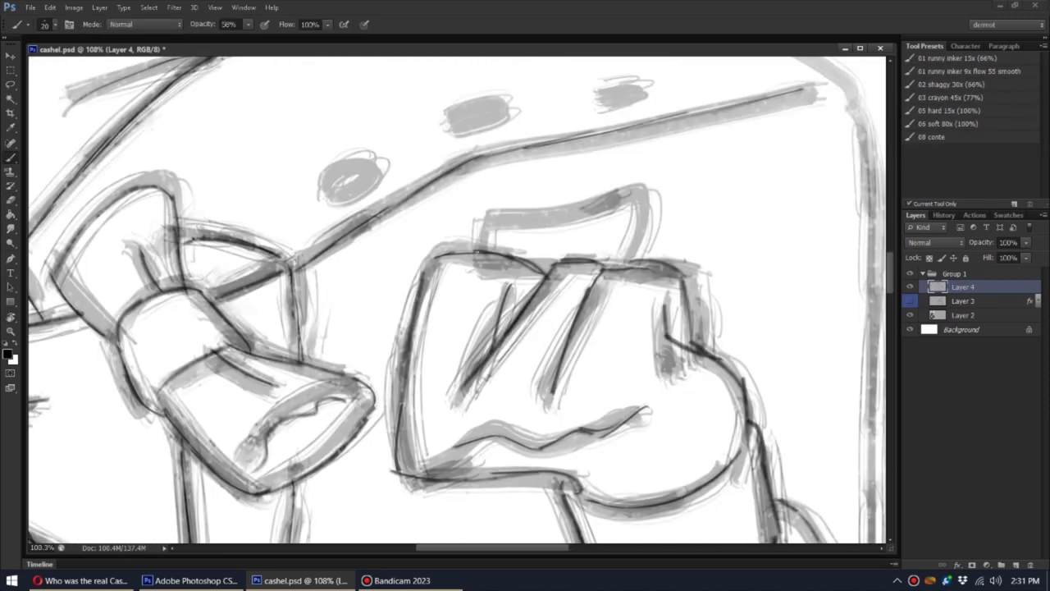
pyautogui.press('r')
pyautogui.moveTo(517, 271)
pyautogui.mouseDown()
pyautogui.moveTo(456, 416)
pyautogui.moveTo(492, 345)
pyautogui.mouseUp()
pyautogui.moveTo(341, 286); pyautogui.dragTo(601, 148)
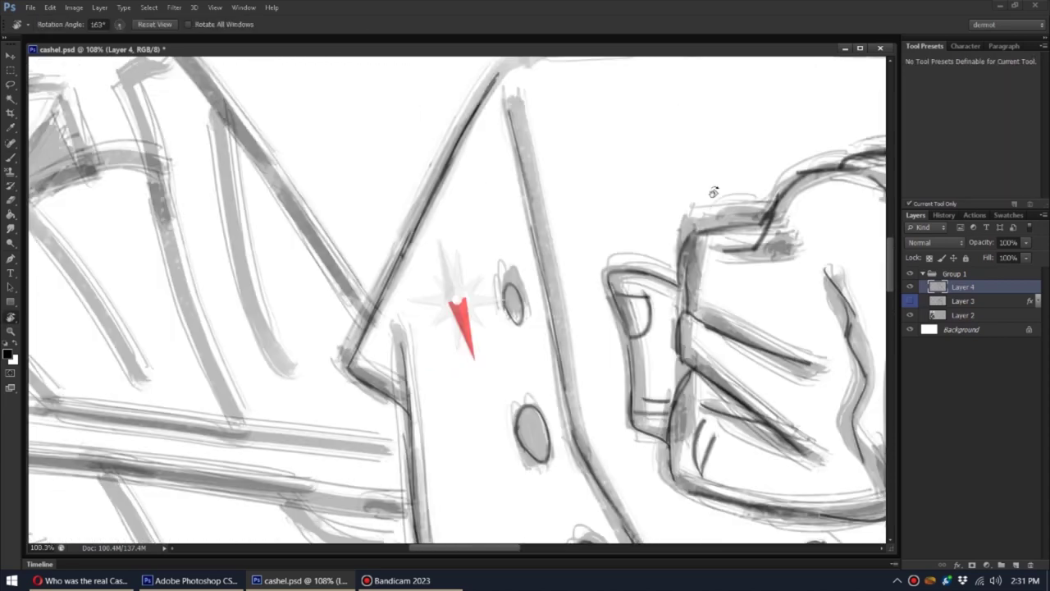
pyautogui.moveTo(457, 317); pyautogui.dragTo(492, 246)
pyautogui.moveTo(377, 305); pyautogui.dragTo(663, 185)
# - Ink the other hand's outer edges, lower contour, V-shaped fingers and inner curves
pyautogui.moveTo(426, 312)
pyautogui.mouseDown()
pyautogui.moveTo(468, 287)
pyautogui.moveTo(492, 246)
pyautogui.mouseUp()
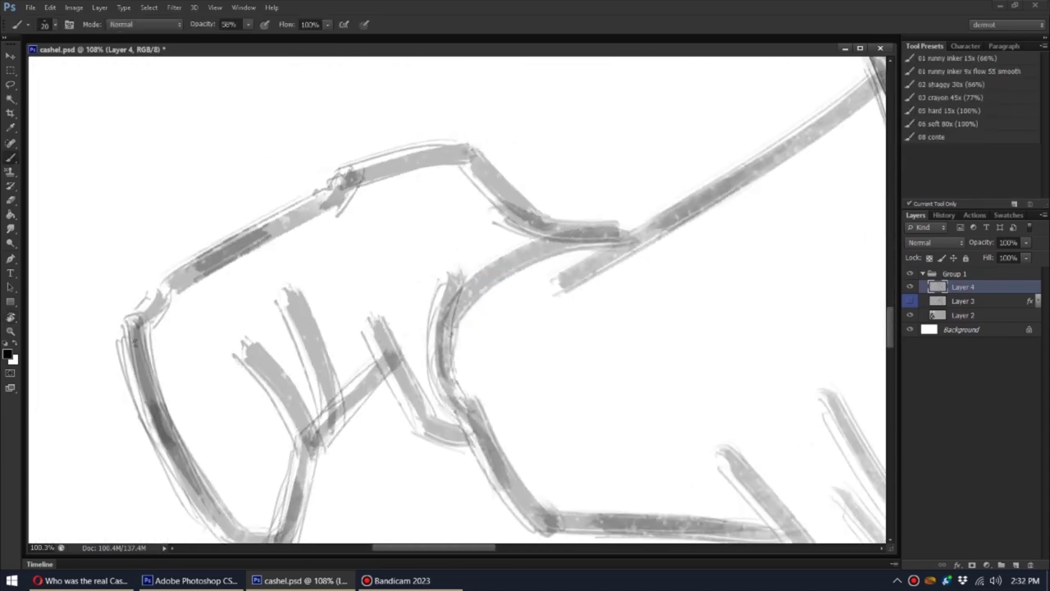
pyautogui.moveTo(132, 345); pyautogui.dragTo(481, 141)
pyautogui.moveTo(247, 328)
pyautogui.mouseDown()
pyautogui.moveTo(164, 305)
pyautogui.moveTo(300, 386)
pyautogui.moveTo(319, 341)
pyautogui.mouseUp()
pyautogui.moveTo(252, 243); pyautogui.dragTo(316, 332)
pyautogui.moveTo(305, 201); pyautogui.dragTo(320, 341)
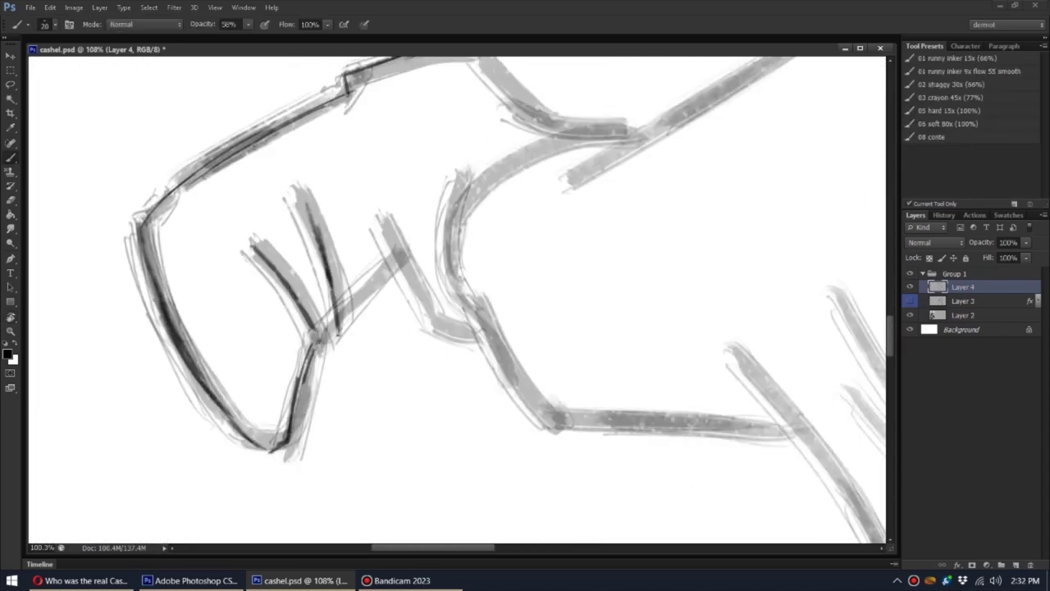
pyautogui.moveTo(382, 215); pyautogui.dragTo(468, 332)
pyautogui.moveTo(492, 174); pyautogui.dragTo(440, 316)
pyautogui.moveTo(474, 194); pyautogui.dragTo(443, 316)
pyautogui.moveTo(492, 246); pyautogui.dragTo(488, 308)
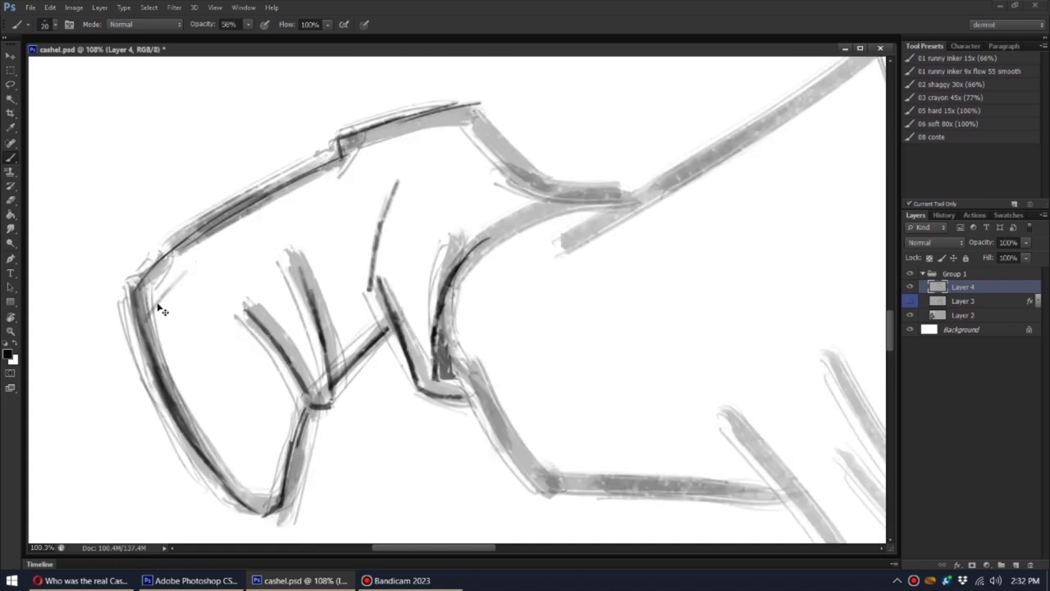
pyautogui.moveTo(162, 296)
pyautogui.mouseDown()
pyautogui.moveTo(275, 496)
pyautogui.moveTo(456, 127)
pyautogui.mouseUp()
# - Add dark strokes to the hand and darken its long diagonal line
pyautogui.moveTo(468, 271); pyautogui.dragTo(676, 232)
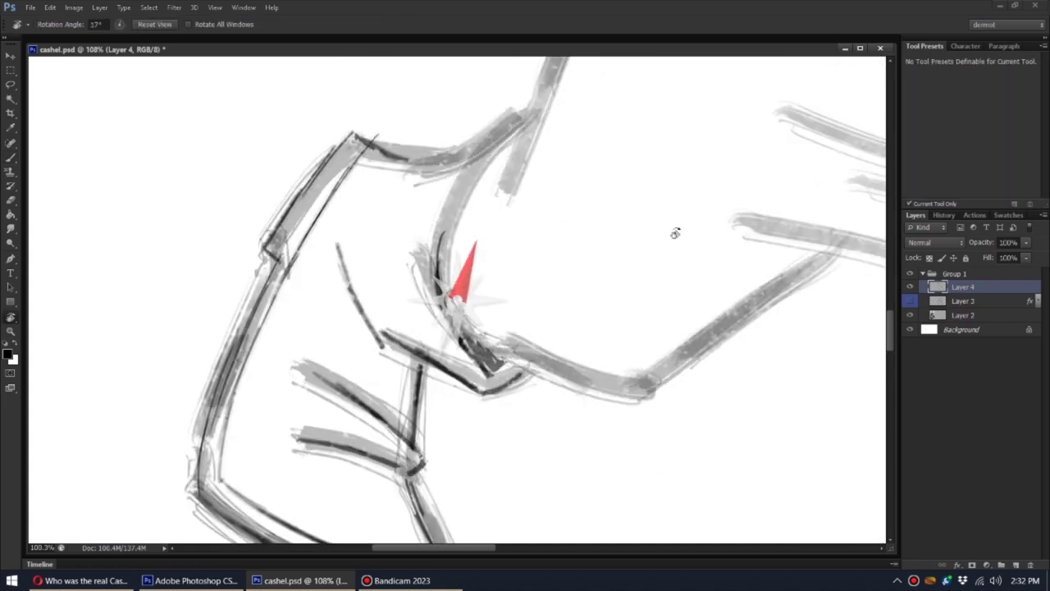
pyautogui.moveTo(517, 124); pyautogui.dragTo(372, 172)
pyautogui.moveTo(500, 143); pyautogui.dragTo(435, 263)
pyautogui.moveTo(675, 232); pyautogui.dragTo(386, 315)
pyautogui.moveTo(279, 382)
pyautogui.mouseDown()
pyautogui.moveTo(578, 193)
pyautogui.moveTo(525, 246)
pyautogui.mouseUp()
pyautogui.press('r')
pyautogui.moveTo(574, 311)
pyautogui.mouseDown()
pyautogui.moveTo(614, 253)
pyautogui.moveTo(525, 311)
pyautogui.moveTo(421, 340)
pyautogui.moveTo(649, 239)
pyautogui.moveTo(526, 296)
pyautogui.mouseUp()
# - Ink the coat's top outline and a curved coat-tail stroke, erasing faint marks nearby
pyautogui.scroll(-3, 525, 296)
pyautogui.moveTo(283, 266); pyautogui.dragTo(621, 176)
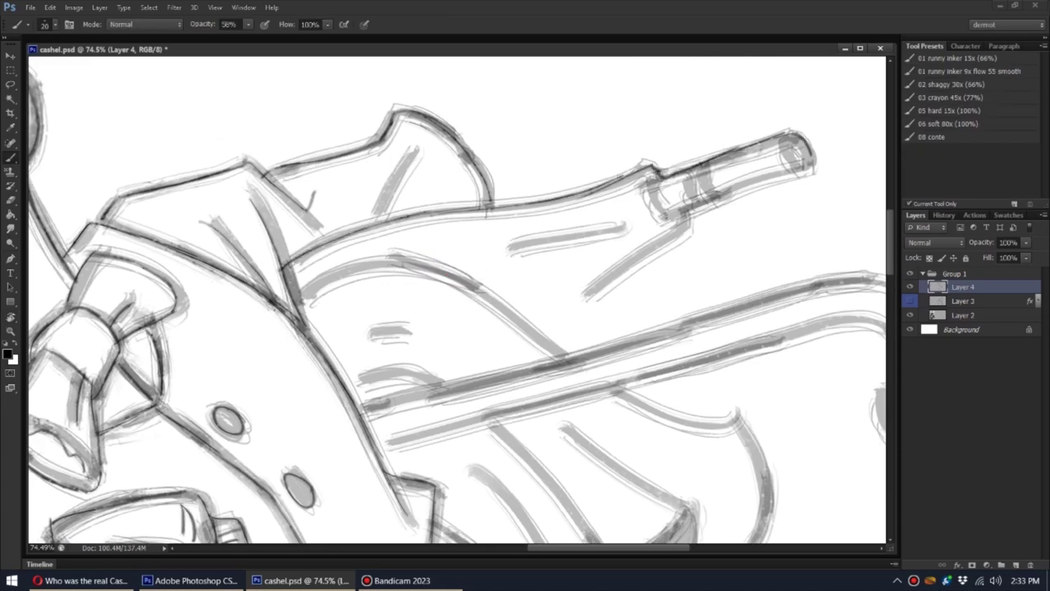
pyautogui.moveTo(511, 331)
pyautogui.mouseDown()
pyautogui.moveTo(575, 246)
pyautogui.moveTo(525, 295)
pyautogui.mouseUp()
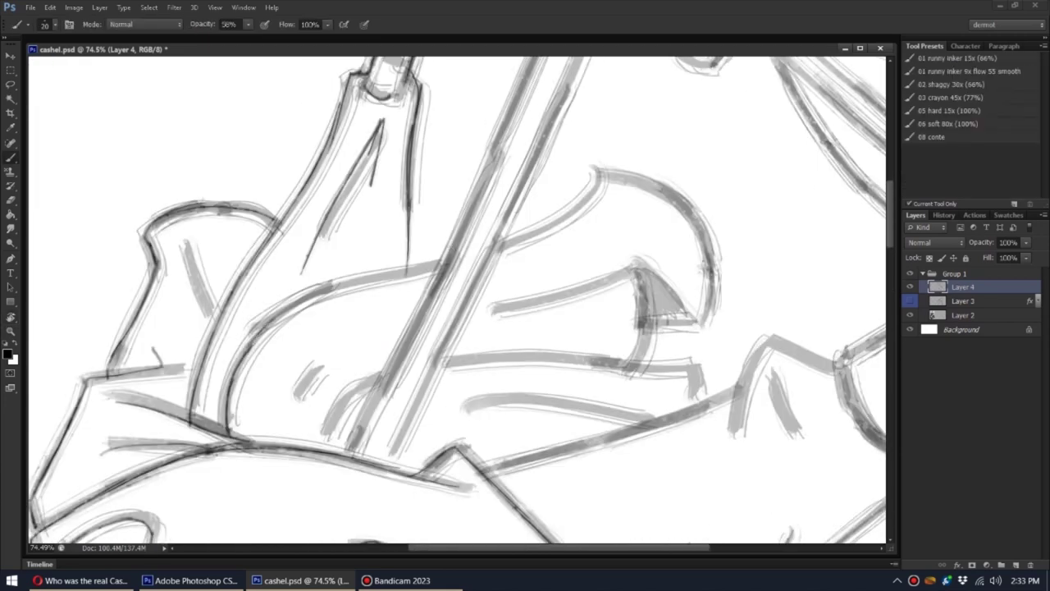
pyautogui.press('e')
pyautogui.moveTo(363, 422); pyautogui.dragTo(343, 258)
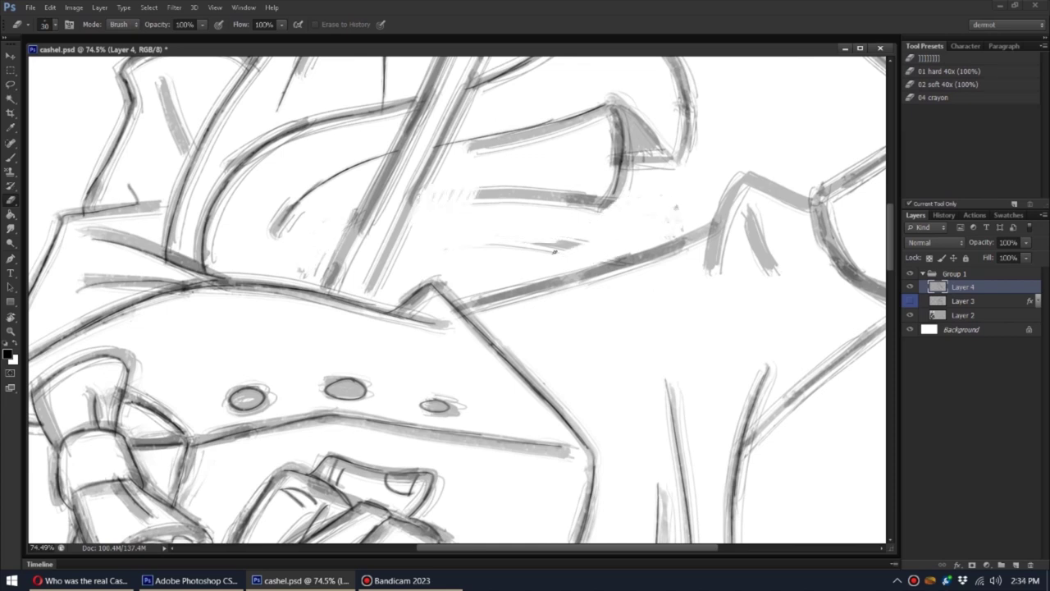
pyautogui.moveTo(553, 252); pyautogui.dragTo(500, 243)
pyautogui.press('b')
pyautogui.moveTo(585, 267); pyautogui.dragTo(605, 194)
# - Ink a thin line on the coat fold and turn the view toward the cane
pyautogui.press('e')
pyautogui.press('b')
pyautogui.moveTo(507, 208); pyautogui.dragTo(578, 188)
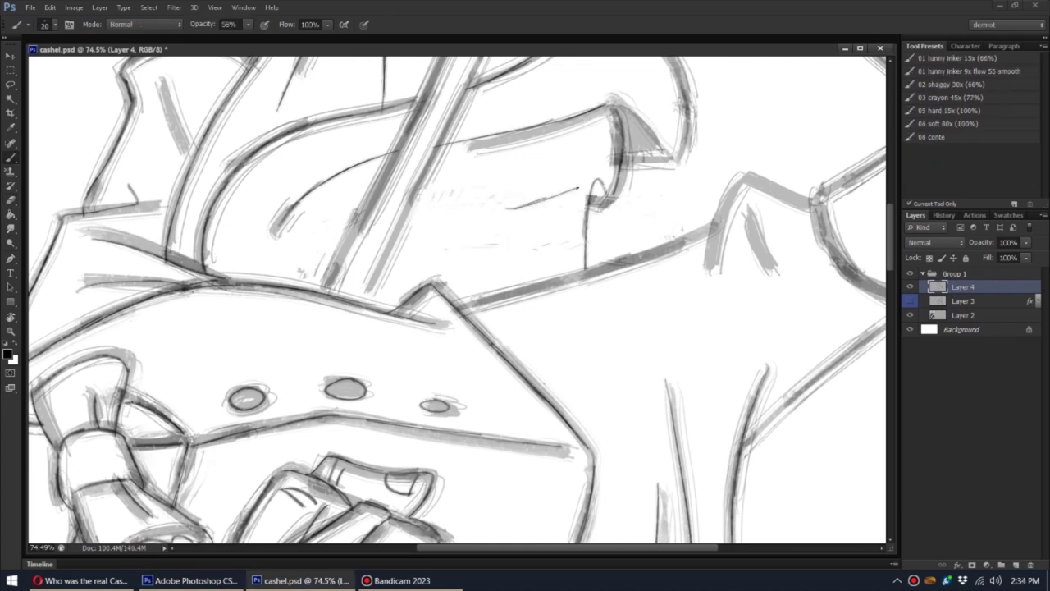
pyautogui.moveTo(575, 369); pyautogui.dragTo(640, 246)
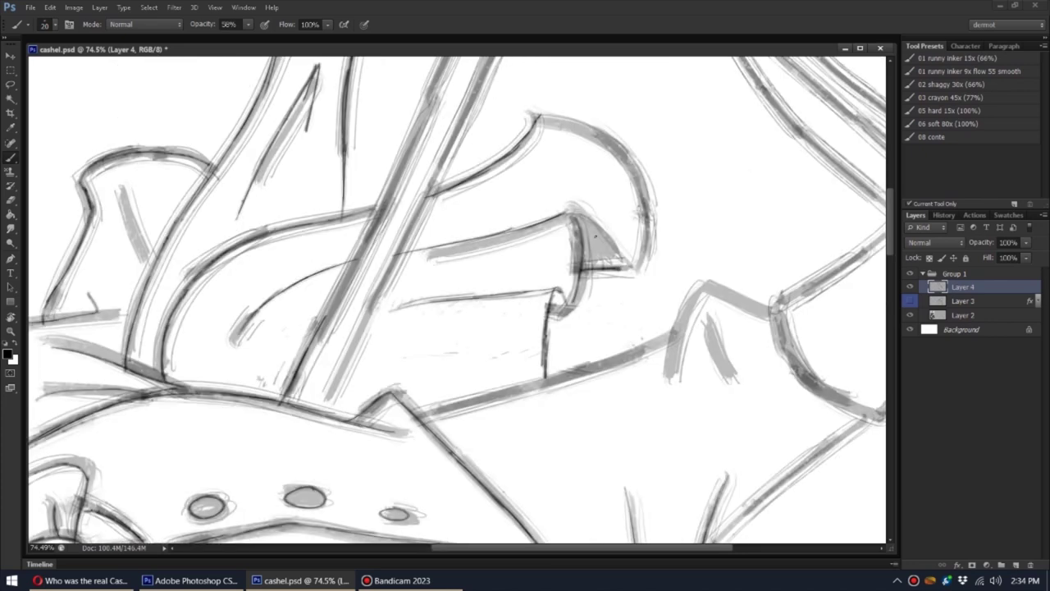
pyautogui.moveTo(474, 314); pyautogui.dragTo(345, 271)
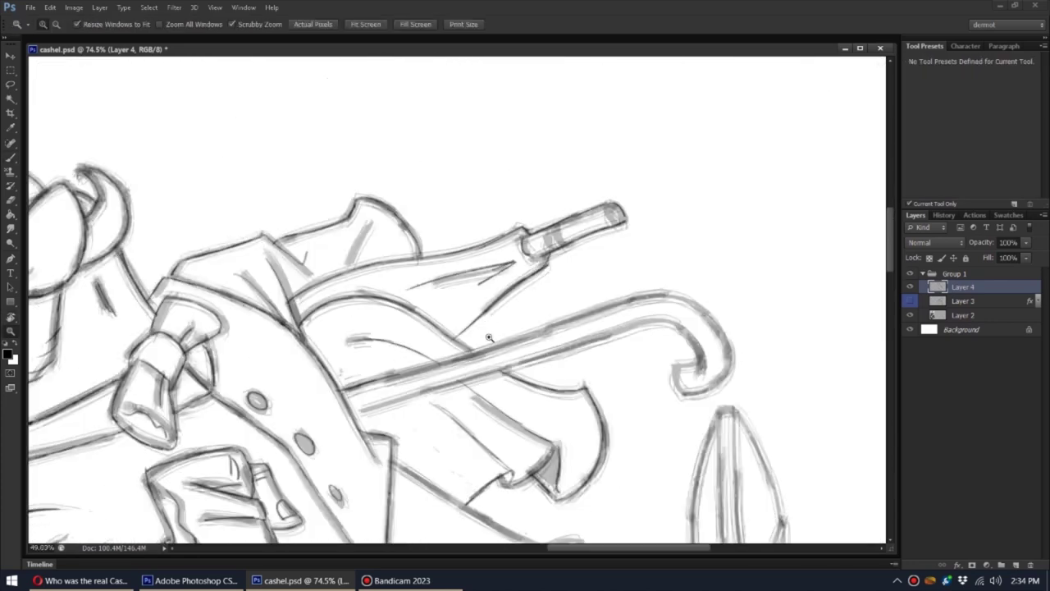
pyautogui.scroll(2, 310, 292)
pyautogui.moveTo(575, 328); pyautogui.dragTo(328, 288)
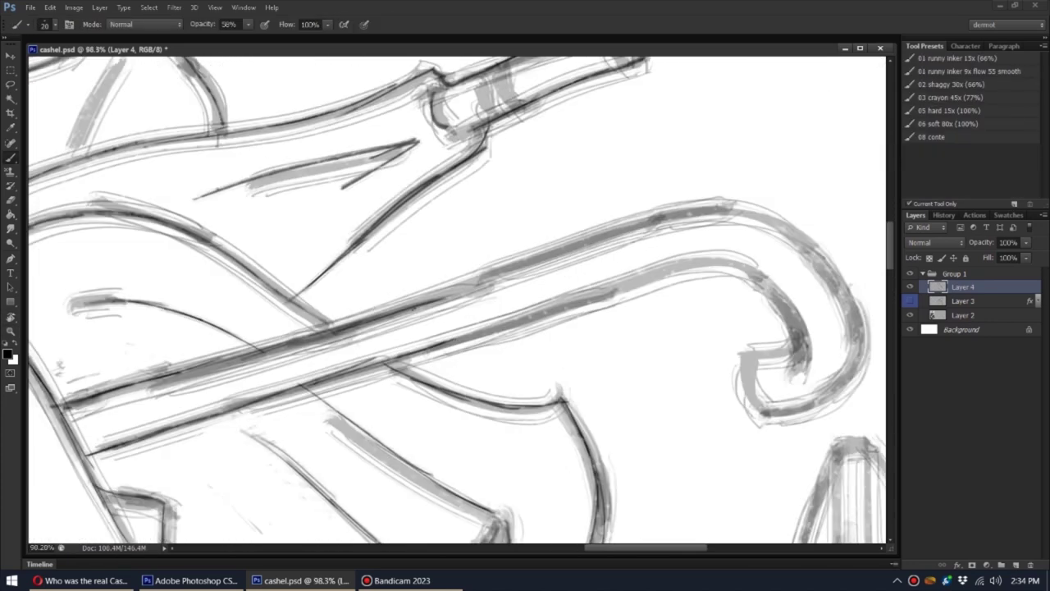
pyautogui.moveTo(575, 328); pyautogui.dragTo(443, 328)
pyautogui.moveTo(571, 326); pyautogui.dragTo(521, 201)
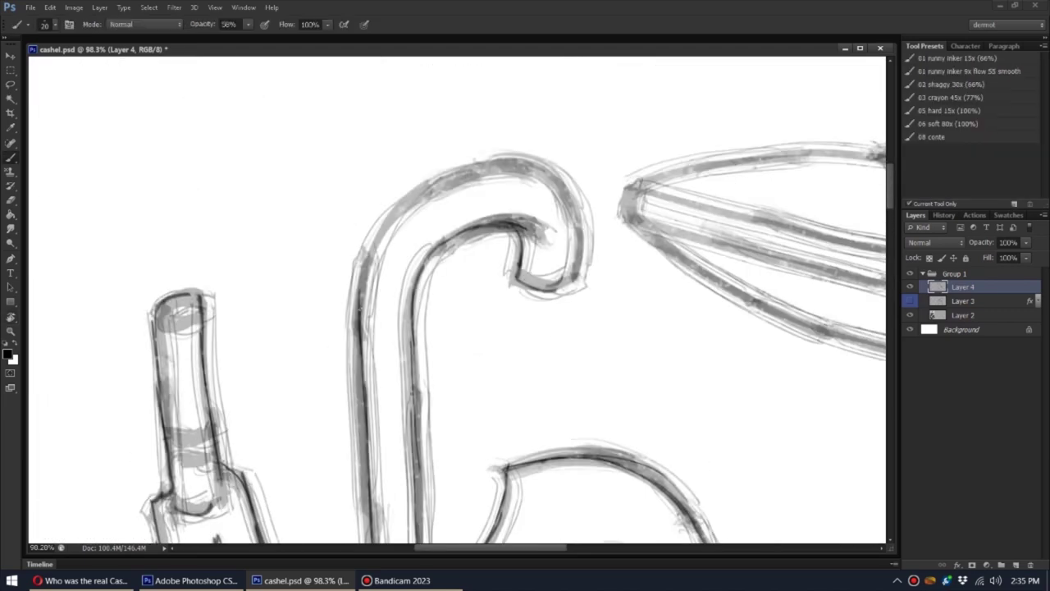
# - Erase stray grey sketch strokes near the pointed shoe
pyautogui.moveTo(644, 147)
pyautogui.mouseDown()
pyautogui.moveTo(525, 270)
pyautogui.moveTo(459, 311)
pyautogui.mouseUp()
pyautogui.moveTo(511, 205); pyautogui.dragTo(704, 168)
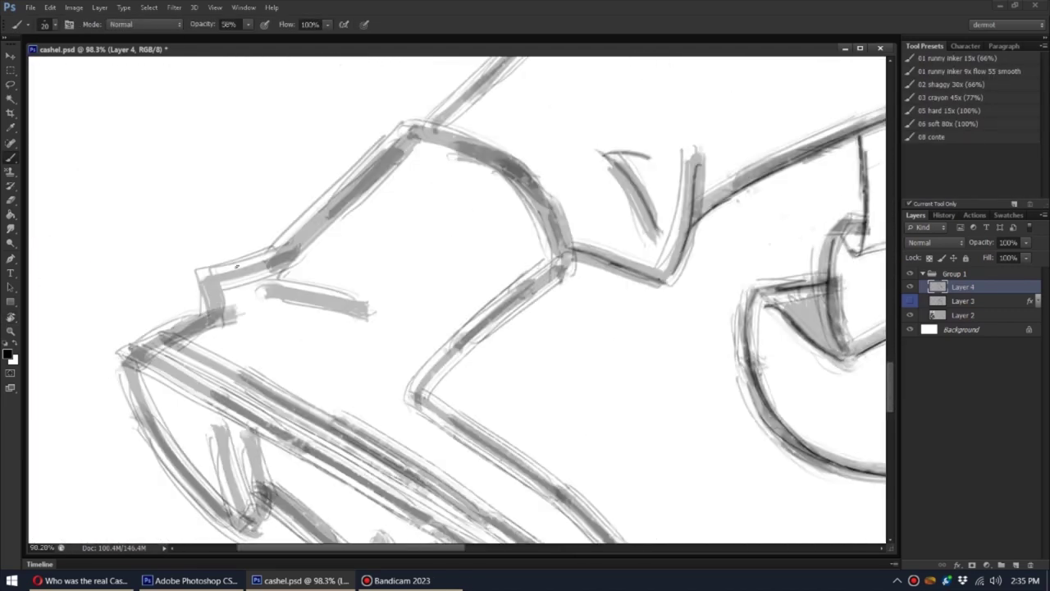
pyautogui.moveTo(279, 296)
pyautogui.mouseDown()
pyautogui.moveTo(369, 205)
pyautogui.moveTo(394, 279)
pyautogui.moveTo(253, 278)
pyautogui.moveTo(361, 264)
pyautogui.mouseUp()
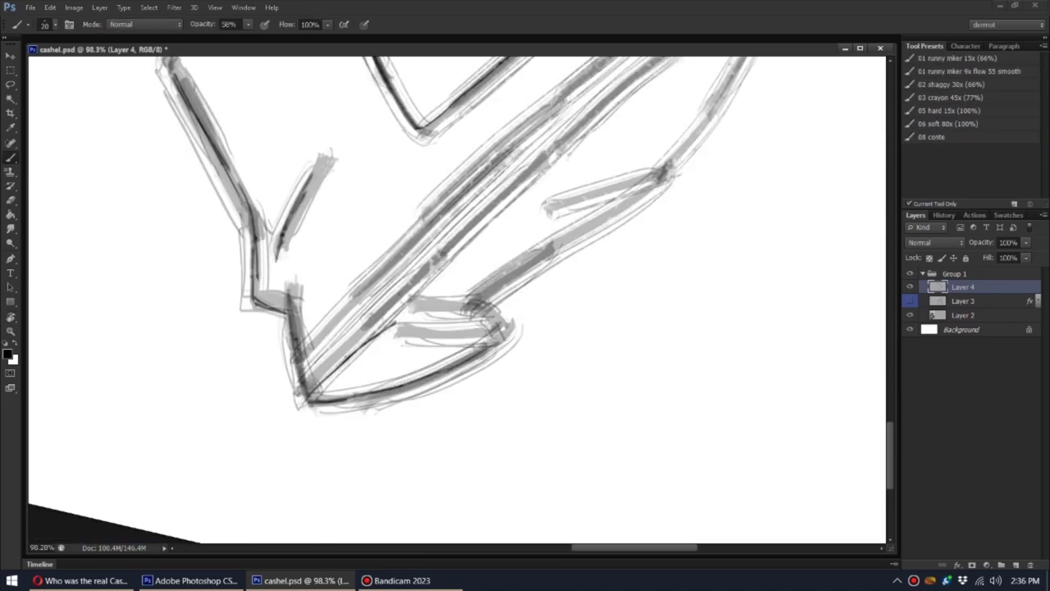
pyautogui.press('e')
pyautogui.moveTo(459, 307); pyautogui.dragTo(410, 332)
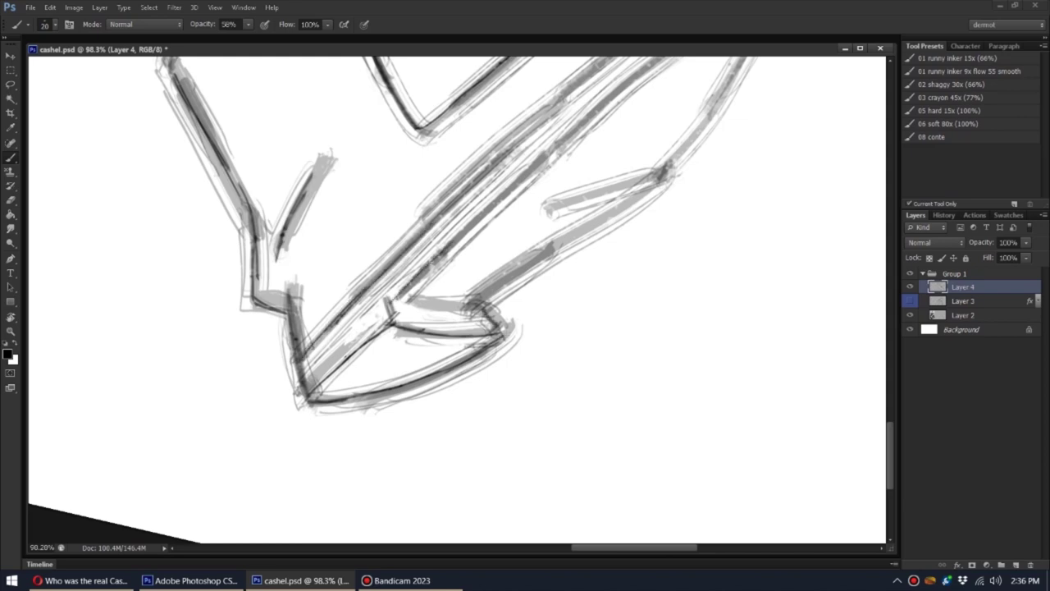
pyautogui.moveTo(443, 295)
pyautogui.mouseDown()
pyautogui.moveTo(410, 246)
pyautogui.moveTo(444, 219)
pyautogui.mouseUp()
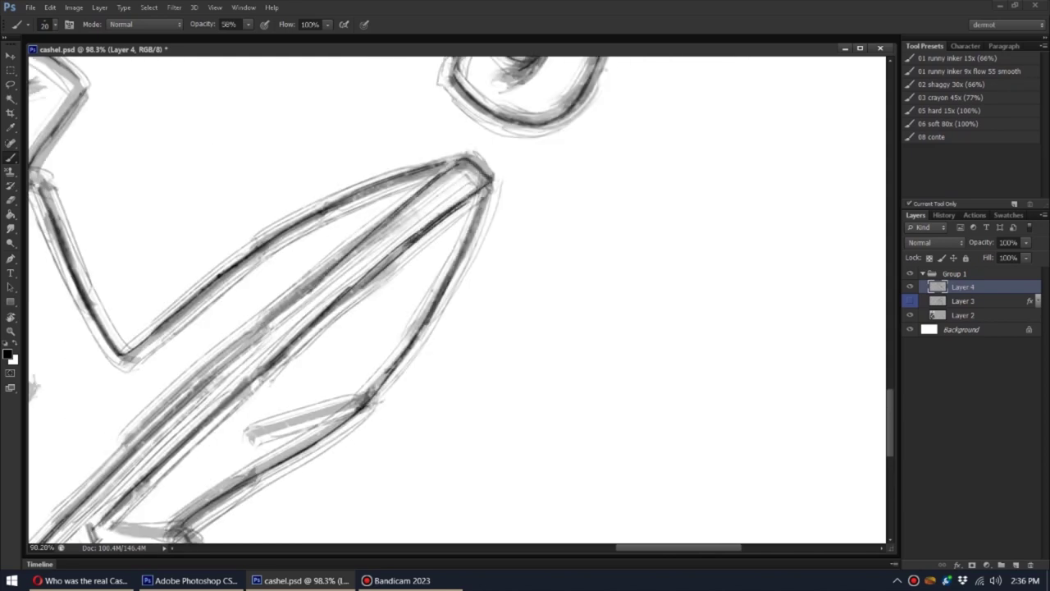
# - Fit the drawing on screen and start the lasso selection along the character's edge
pyautogui.press('z')
pyautogui.hotkey('ctrl', '0')
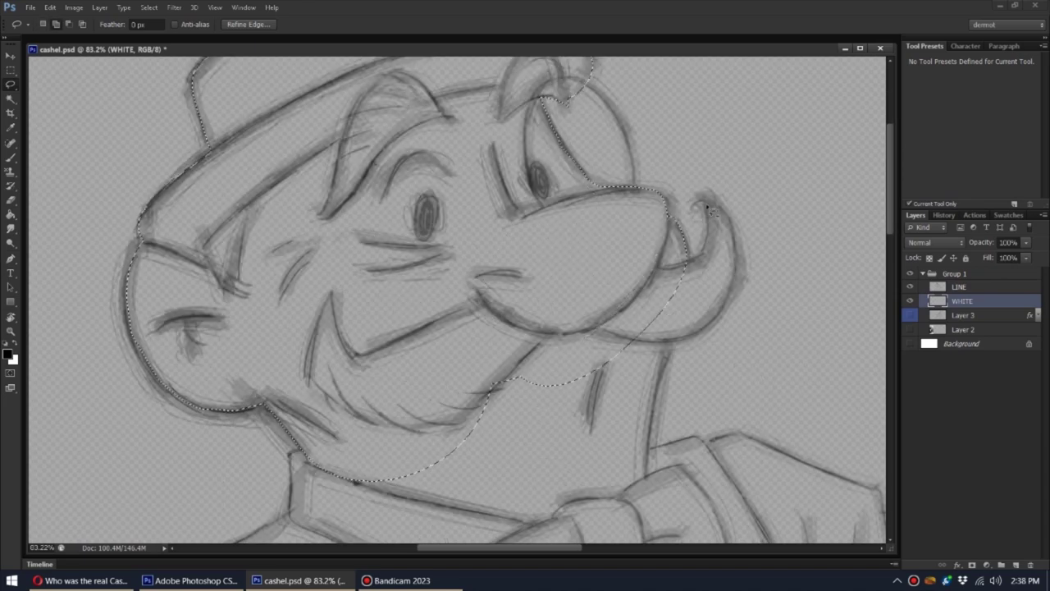
pyautogui.scroll(-3, 666, 228)
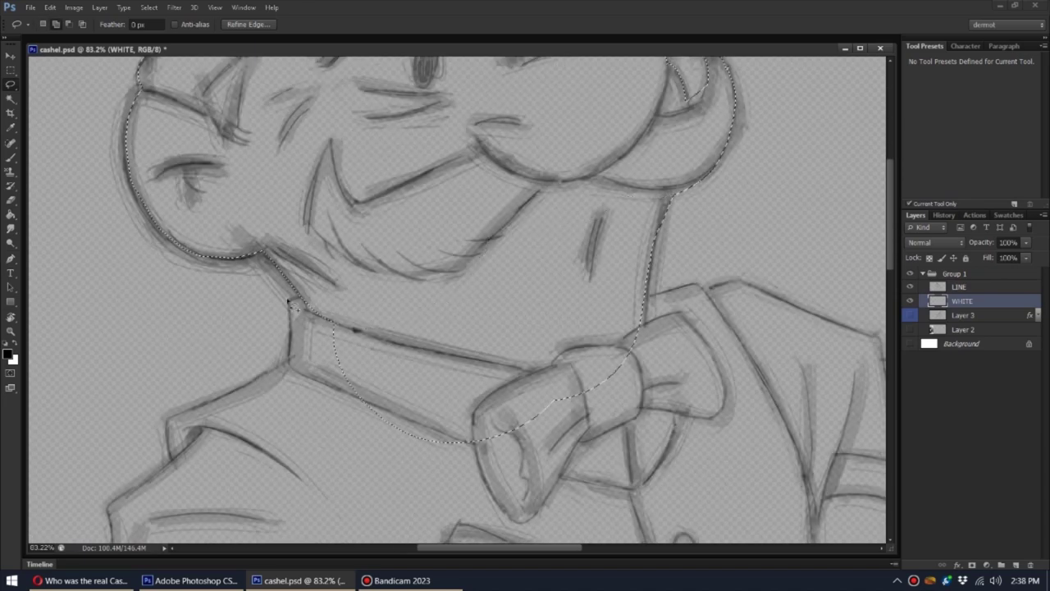
pyautogui.hscroll(2, 571, 283)
pyautogui.scroll(-3, 404, 214)
pyautogui.hscroll(-5, 403, 214)
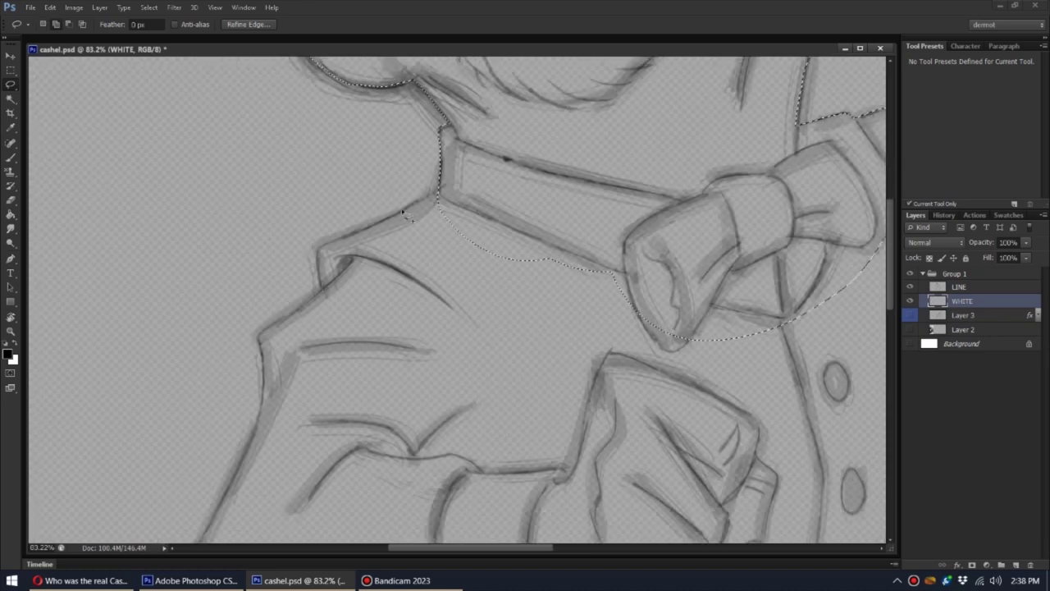
pyautogui.hscroll(1, 633, 352)
pyautogui.hscroll(5, 633, 352)
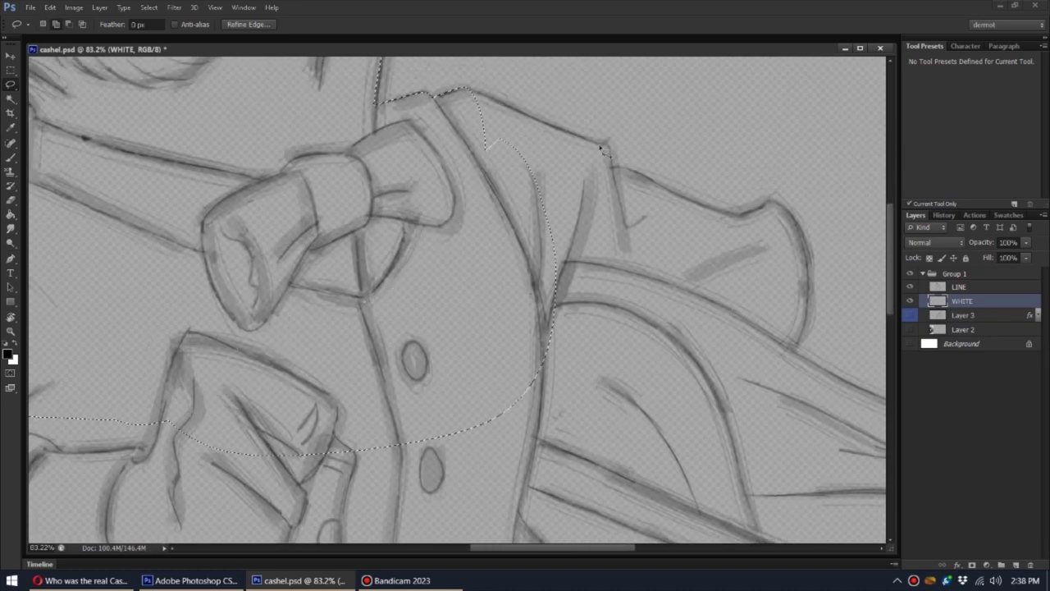
pyautogui.scroll(-5, 187, 338)
pyautogui.hscroll(-5, 187, 338)
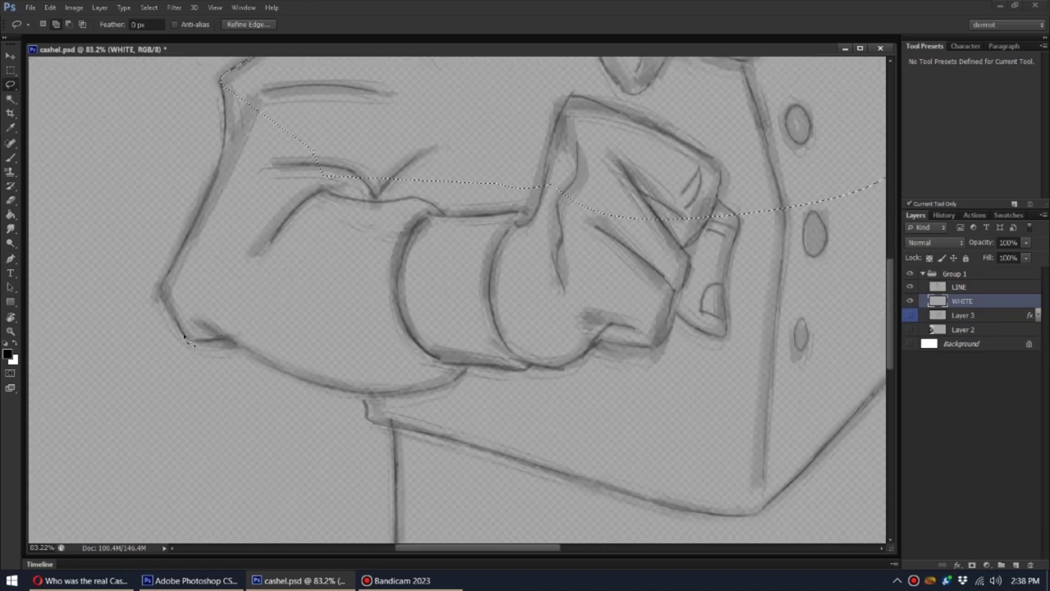
pyautogui.moveTo(221, 157); pyautogui.dragTo(201, 221)
# - Continue the lasso selection along the character's outline
pyautogui.hscroll(8, 304, 375)
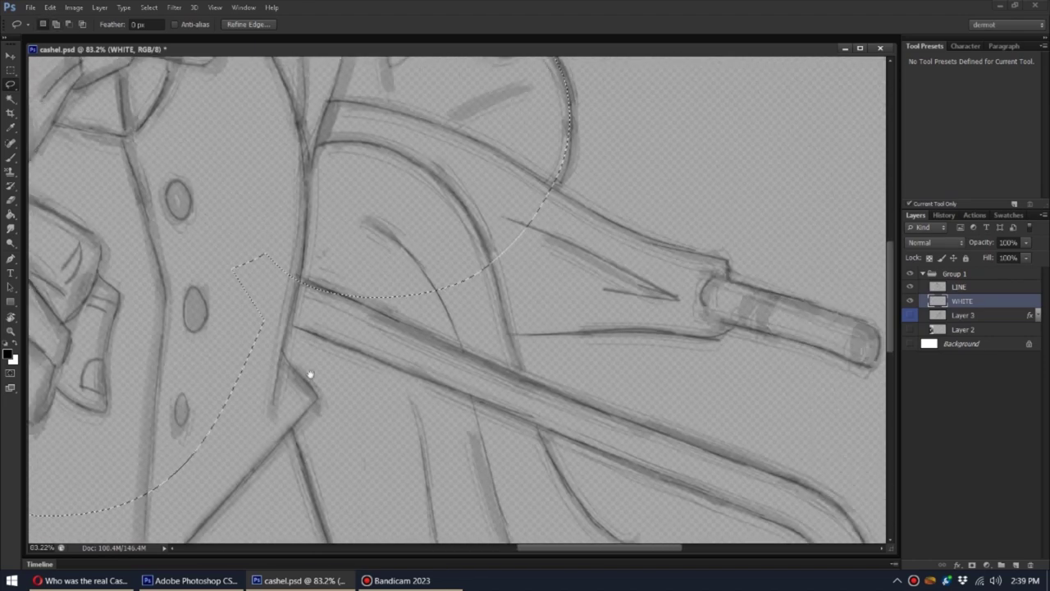
pyautogui.hscroll(1, 304, 375)
pyautogui.hscroll(1, 363, 328)
pyautogui.hscroll(-5, 669, 176)
pyautogui.scroll(-3, 668, 176)
pyautogui.hscroll(-4, 669, 176)
pyautogui.scroll(-1, 669, 175)
pyautogui.moveTo(668, 176); pyautogui.dragTo(222, 255)
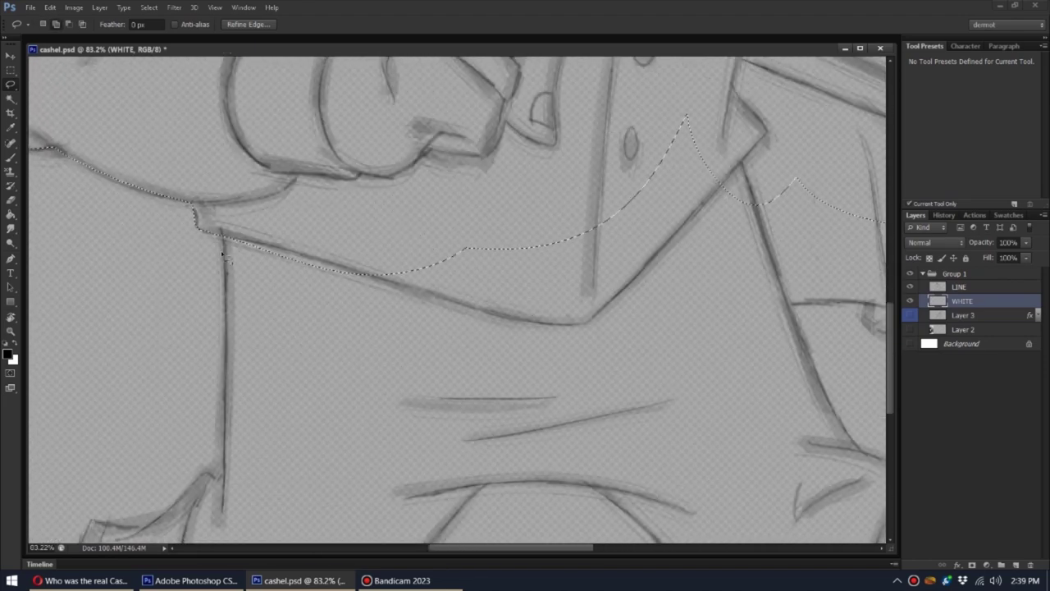
# - Trace the selection around the boot
pyautogui.scroll(-4, 473, 480)
pyautogui.hscroll(-1, 473, 480)
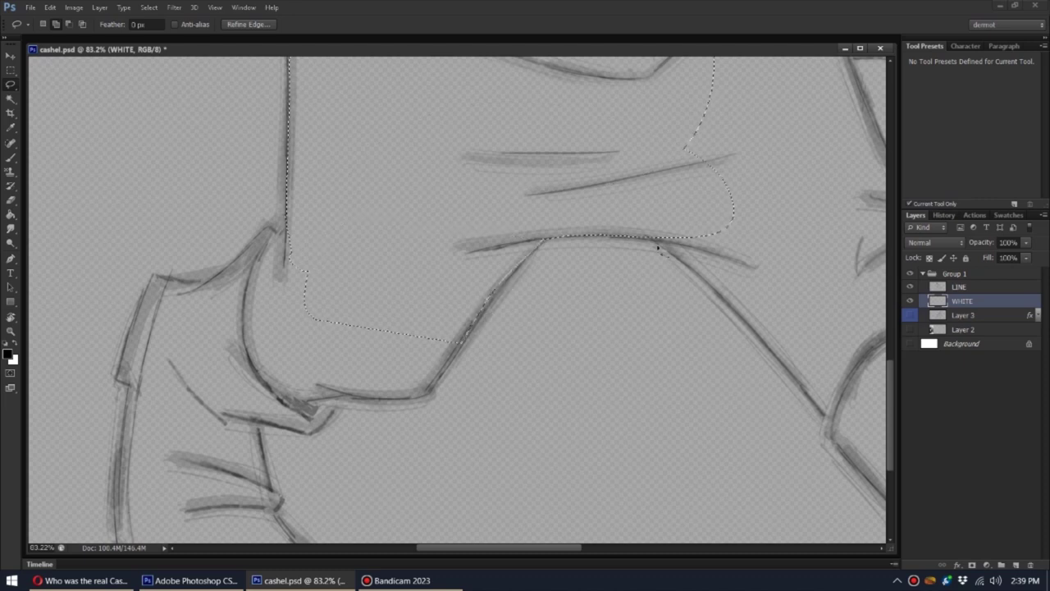
pyautogui.scroll(3, 658, 248)
pyautogui.hscroll(6, 659, 248)
pyautogui.scroll(-4, 515, 461)
pyautogui.hscroll(-2, 515, 461)
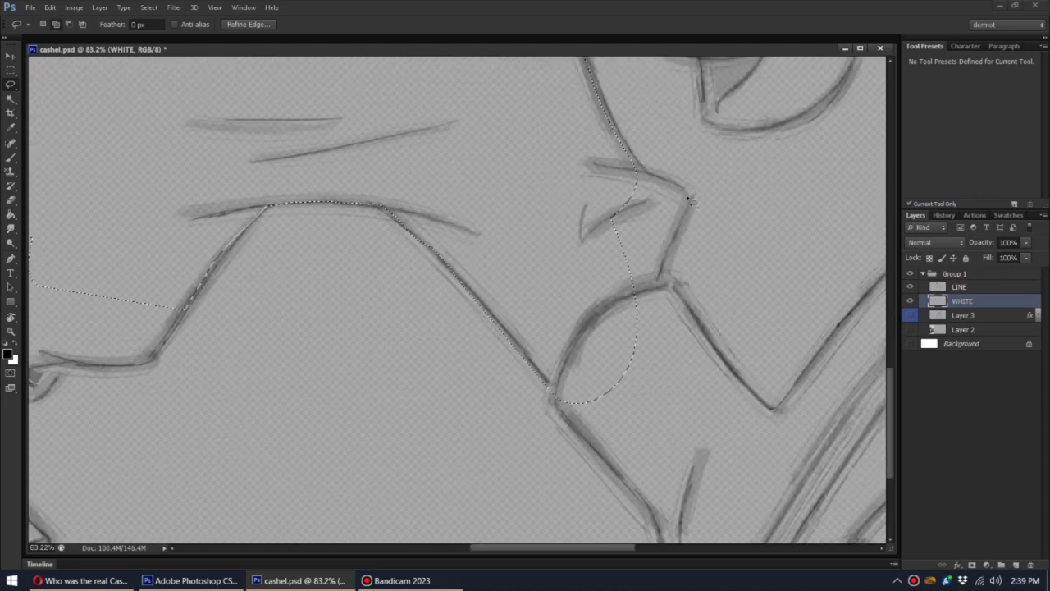
pyautogui.hscroll(-7, 322, 234)
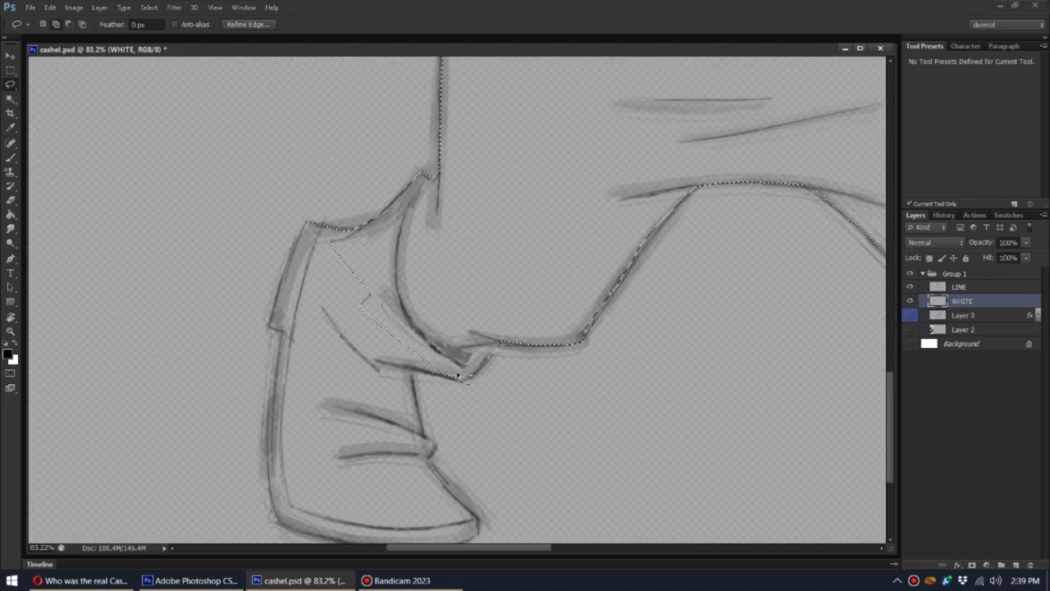
pyautogui.moveTo(270, 332); pyautogui.dragTo(328, 195)
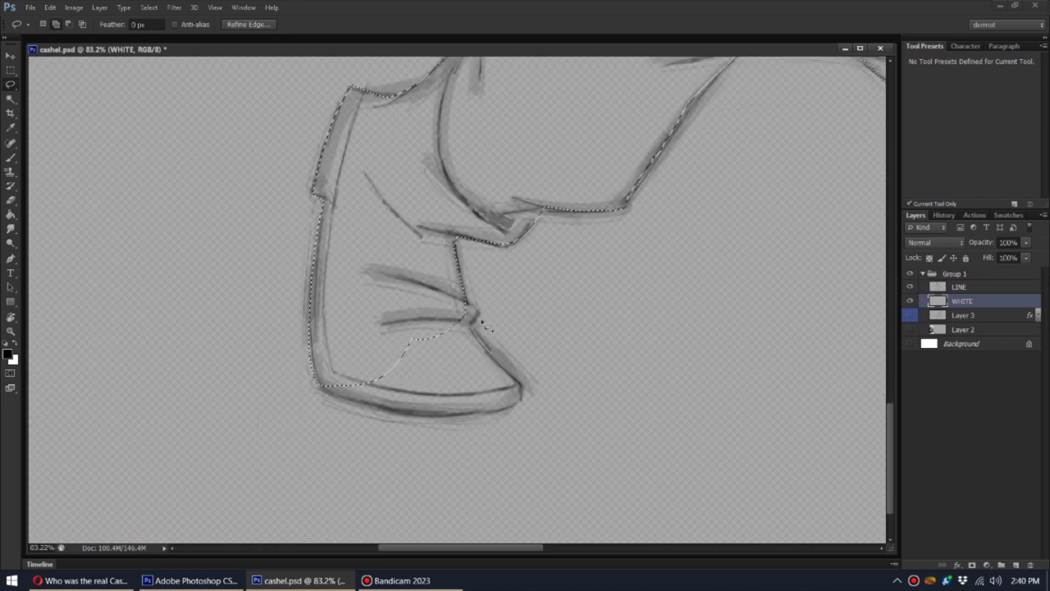
# - Trace the selection along the leg, pointed shoe, coat tail, umbrella tip and cane hook
pyautogui.hscroll(10, 510, 414)
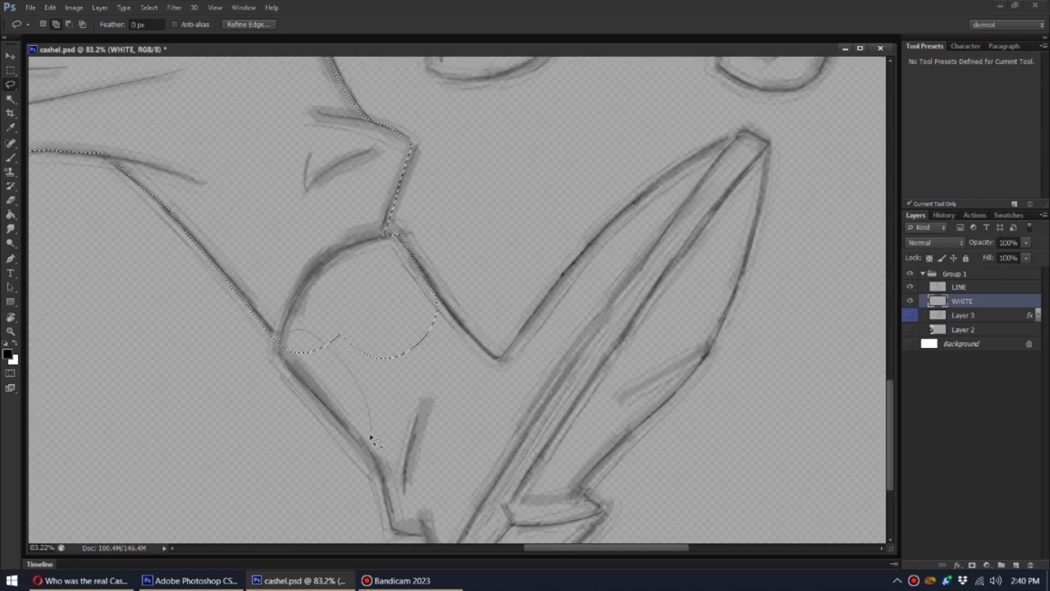
pyautogui.moveTo(371, 440); pyautogui.dragTo(401, 187)
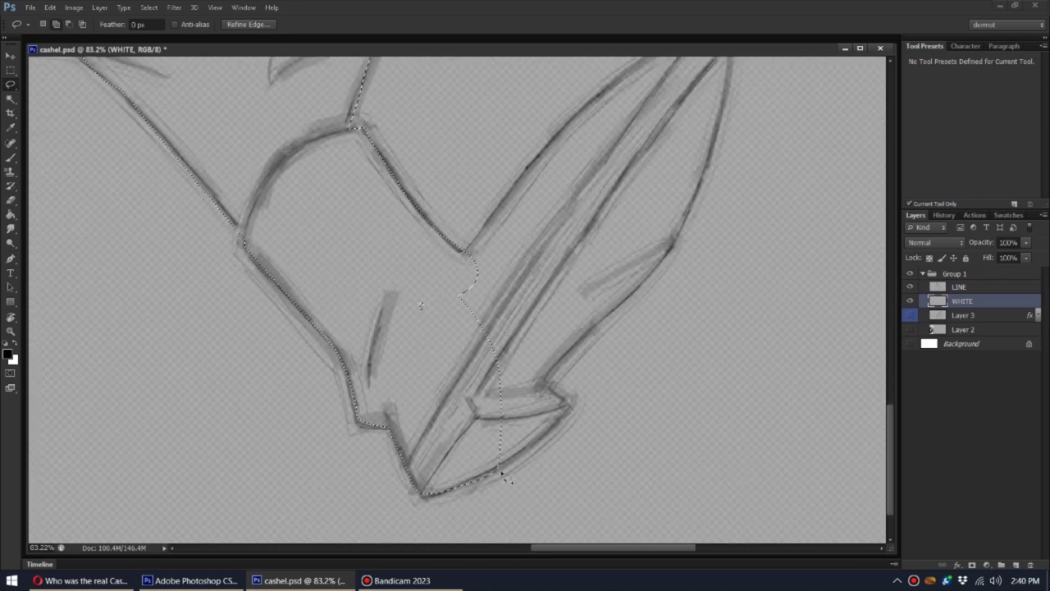
pyautogui.moveTo(503, 476); pyautogui.dragTo(404, 440)
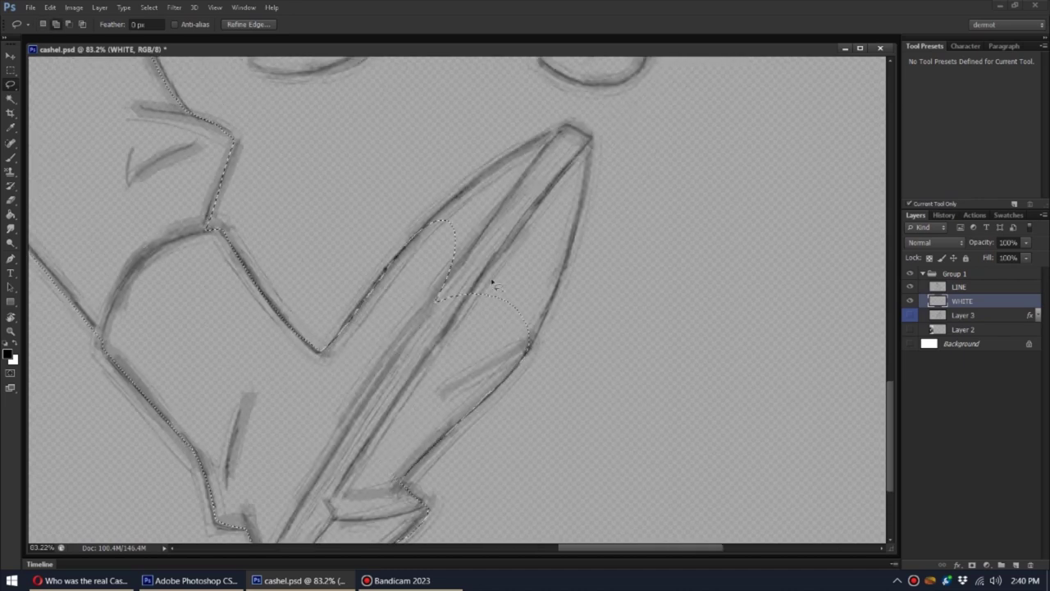
pyautogui.moveTo(548, 324)
pyautogui.mouseDown()
pyautogui.moveTo(651, 387)
pyautogui.moveTo(345, 414)
pyautogui.mouseUp()
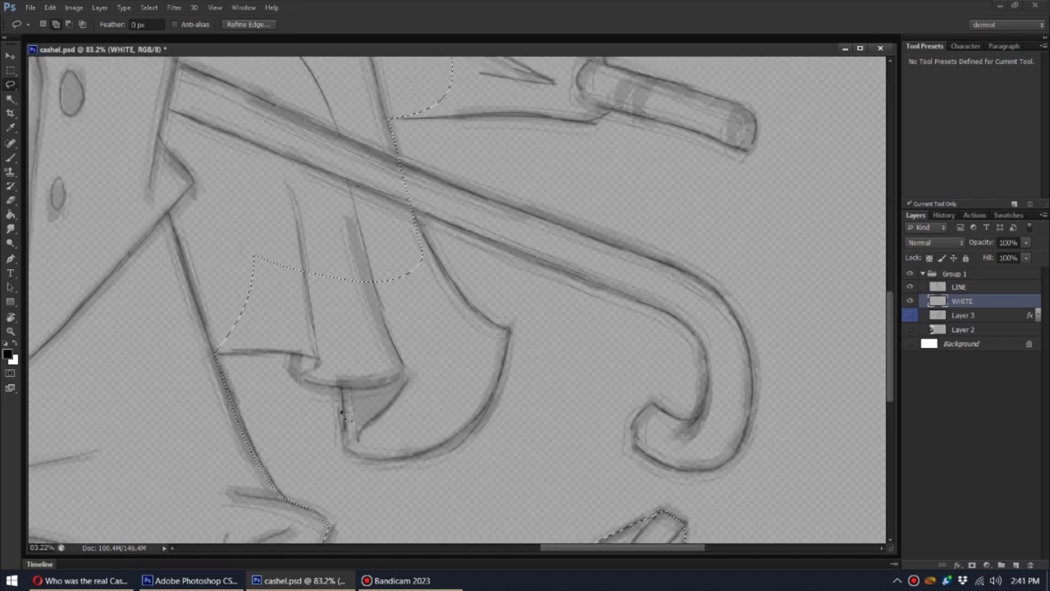
pyautogui.moveTo(447, 271); pyautogui.dragTo(416, 283)
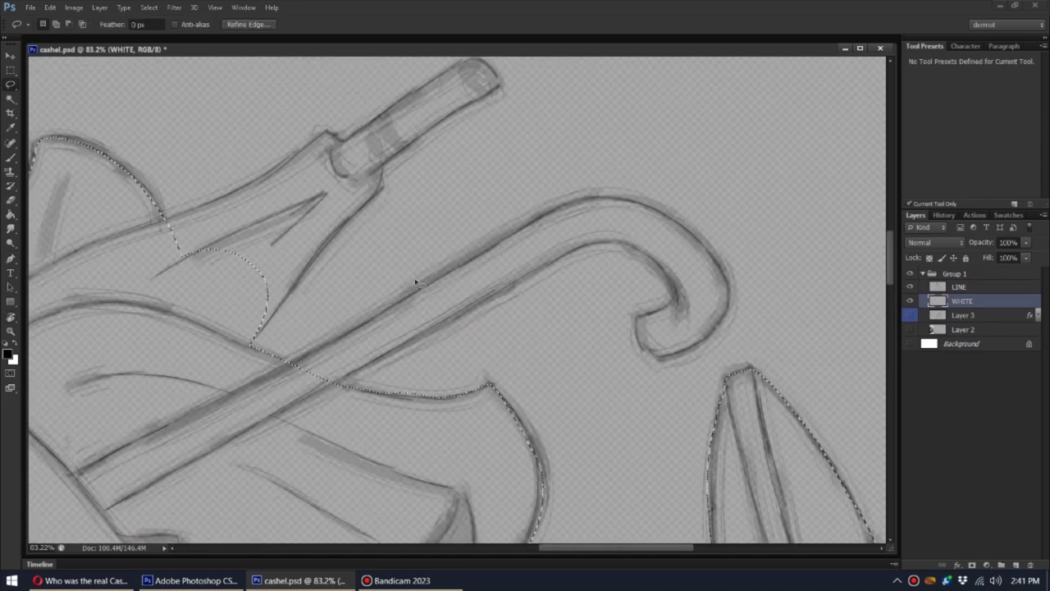
pyautogui.moveTo(185, 238); pyautogui.dragTo(271, 332)
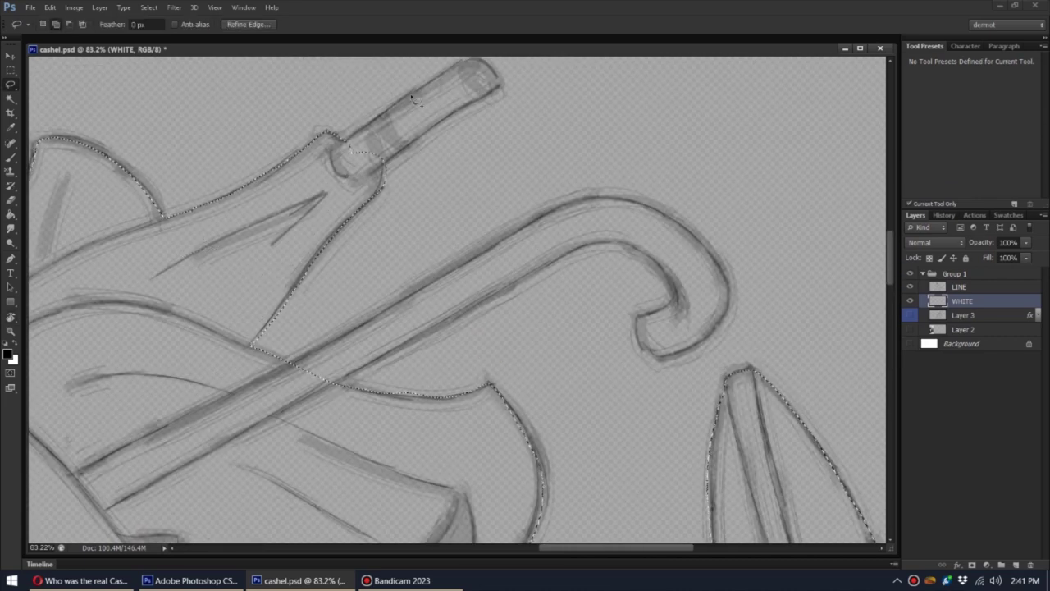
pyautogui.moveTo(414, 99)
pyautogui.mouseDown()
pyautogui.moveTo(509, 164)
pyautogui.moveTo(683, 197)
pyautogui.mouseUp()
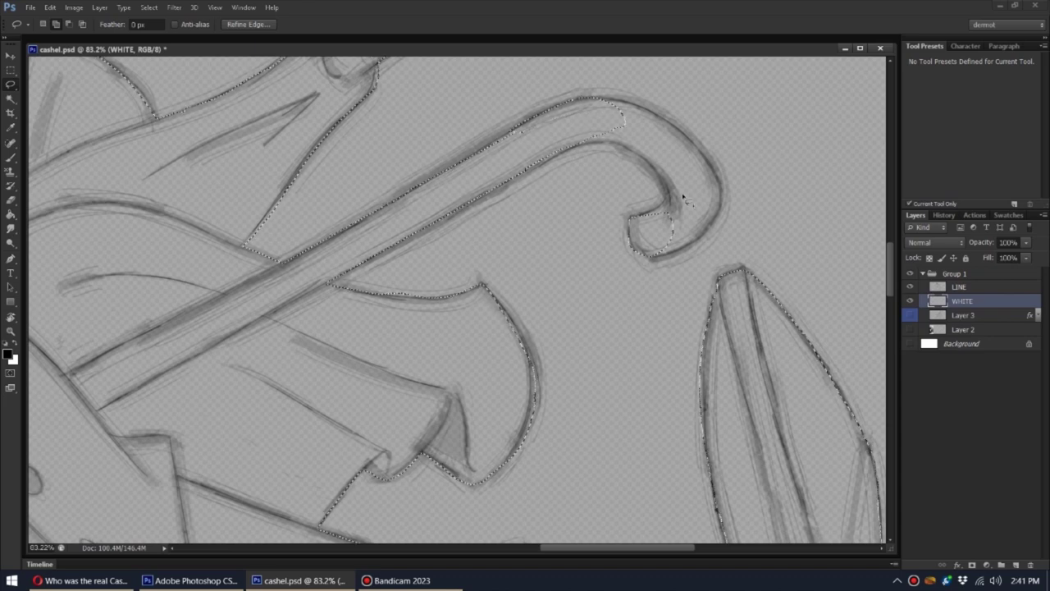
pyautogui.moveTo(683, 197); pyautogui.dragTo(441, 232)
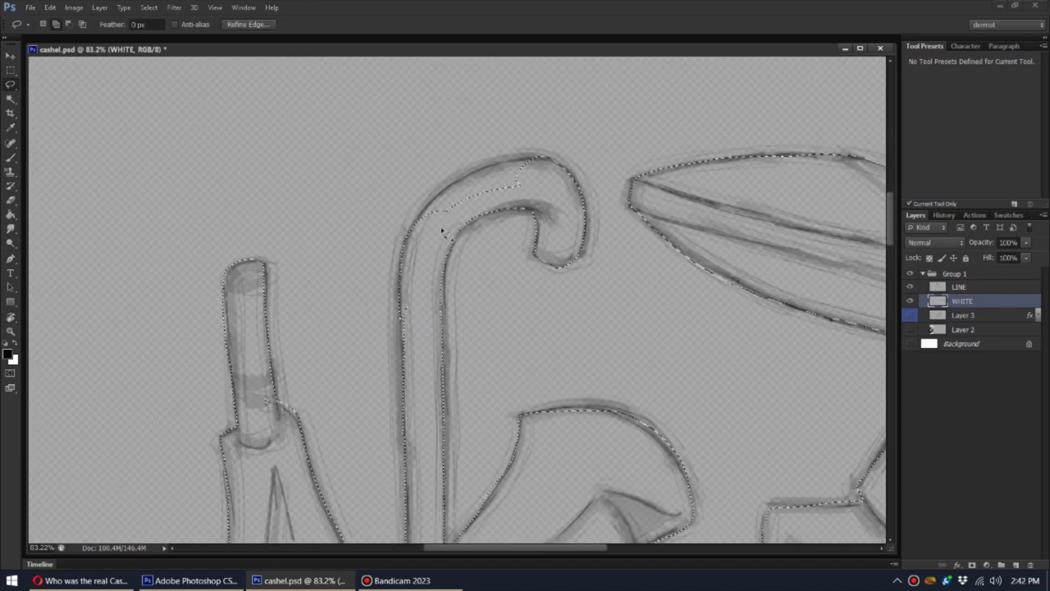
# - Fill the selected character with white and show the white background layer
pyautogui.press('z')
pyautogui.hotkey('ctrl', '-')
pyautogui.hotkey('ctrl', '-')
pyautogui.hotkey('ctrl', '-')
pyautogui.hotkey('alt', 'BackSpace')
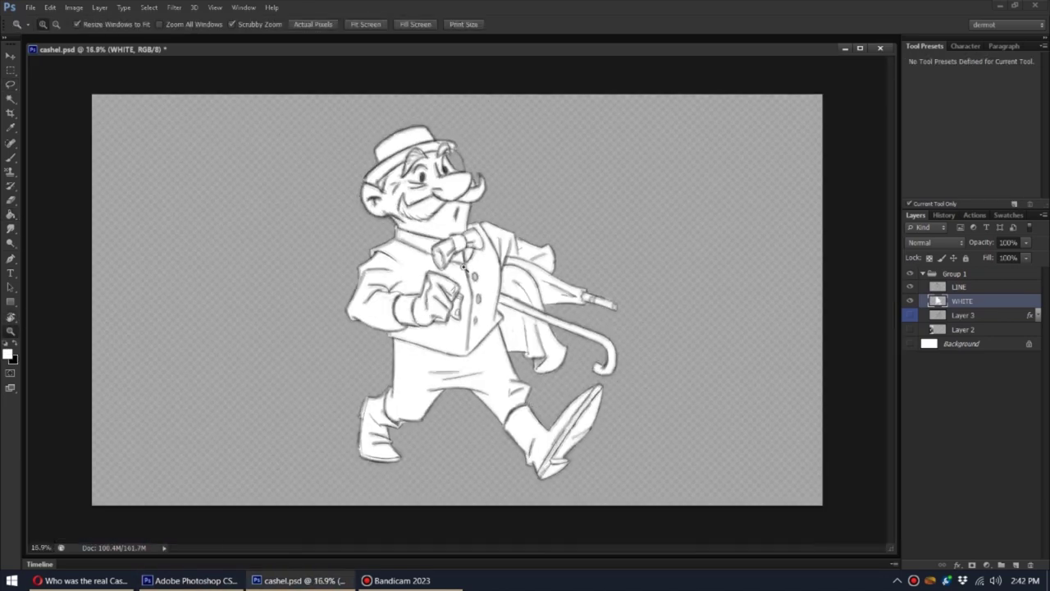
pyautogui.click(909, 343)
# - Give the fill a pink skin-tone Color Overlay layer style
pyautogui.doubleClick(1001, 300)
pyautogui.click(661, 235)
pyautogui.click(849, 160)
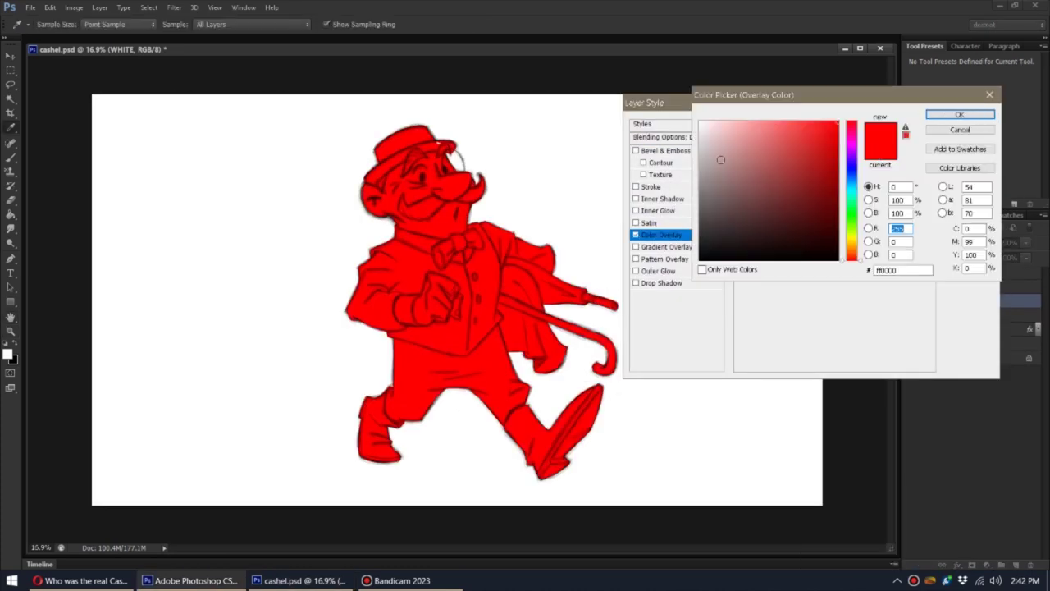
pyautogui.click(720, 159)
pyautogui.click(959, 114)
# - Lasso and delete the hat and trousers from the skin fill, then add a new layer
pyautogui.click(11, 160)
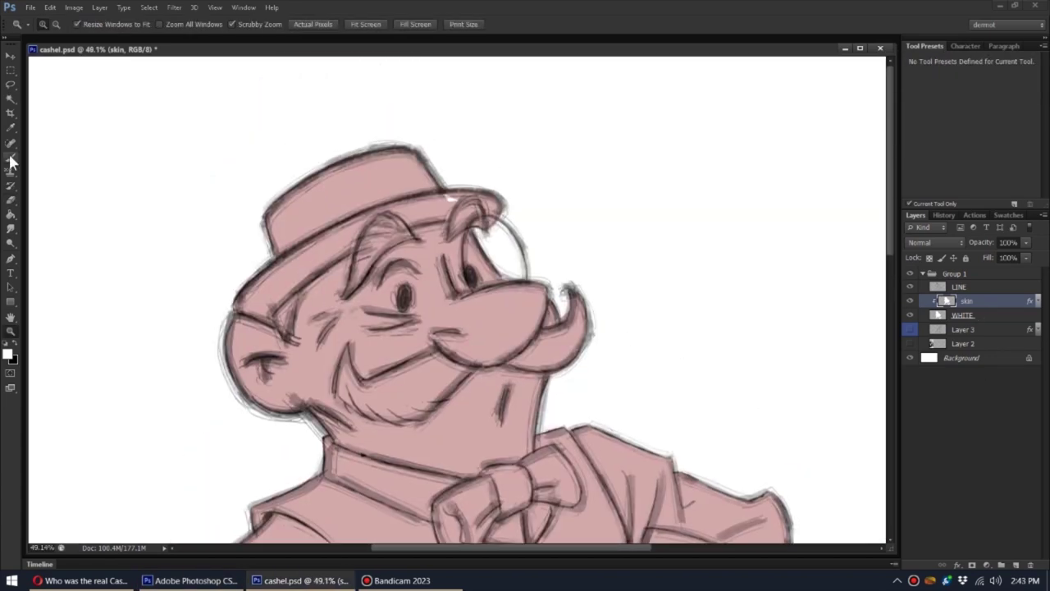
pyautogui.click(12, 160)
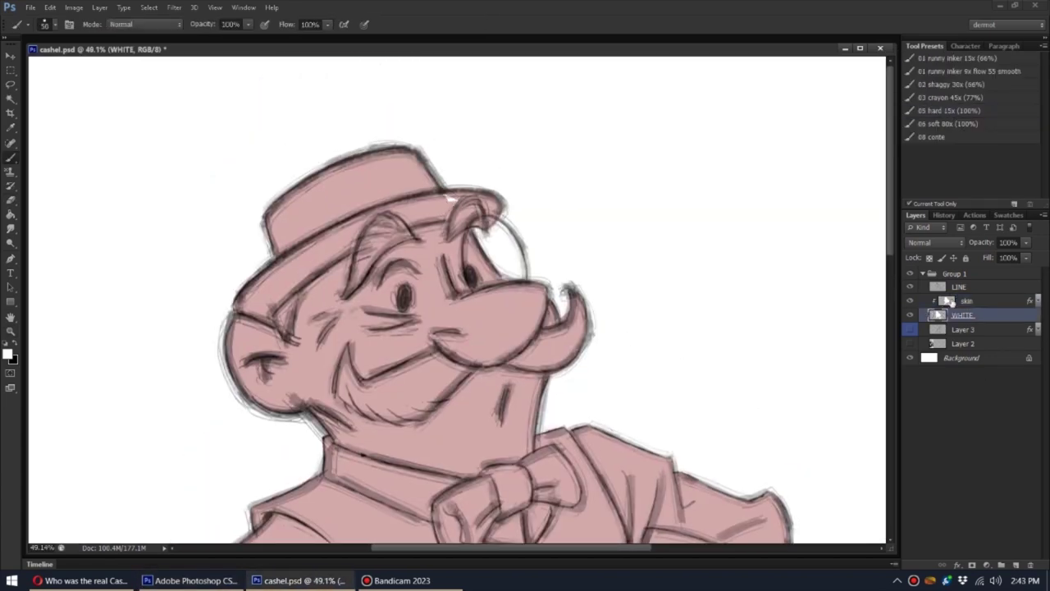
pyautogui.press('l')
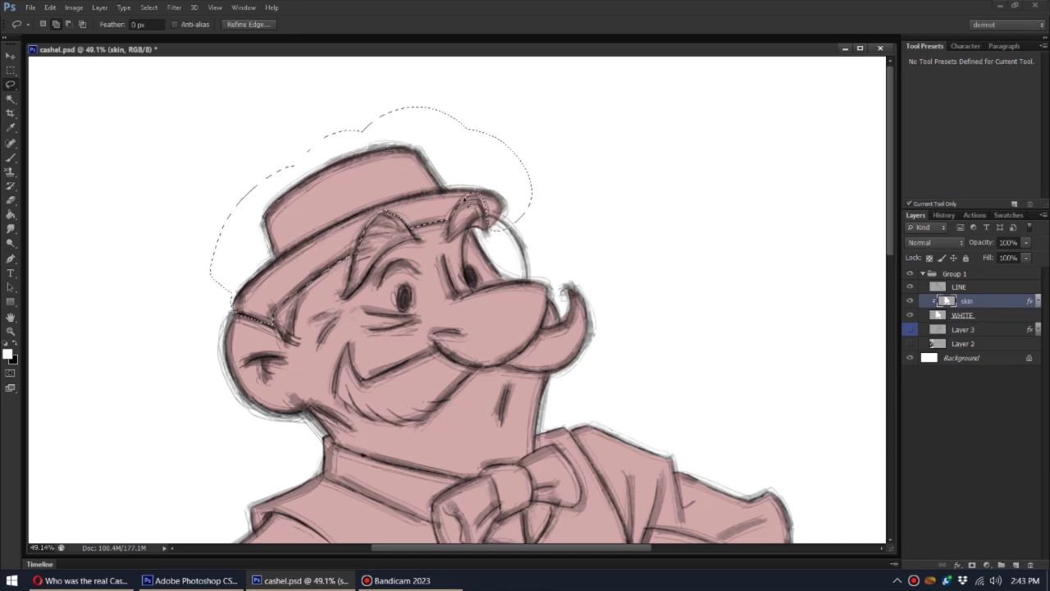
pyautogui.scroll(-1, 492, 246)
pyautogui.scroll(-5, 615, 323)
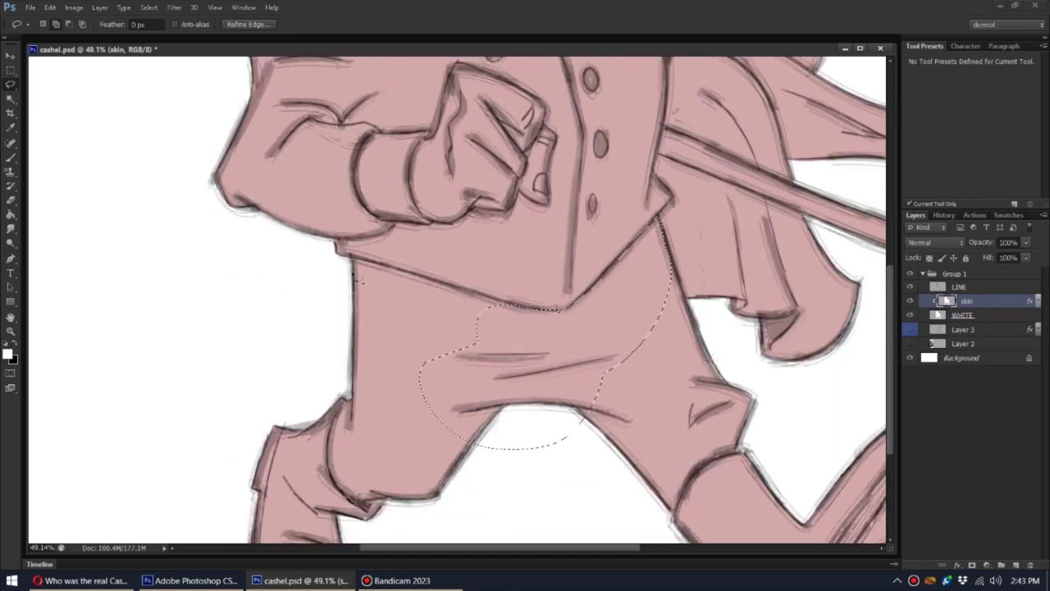
pyautogui.scroll(-2, 463, 292)
pyautogui.hscroll(2, 537, 153)
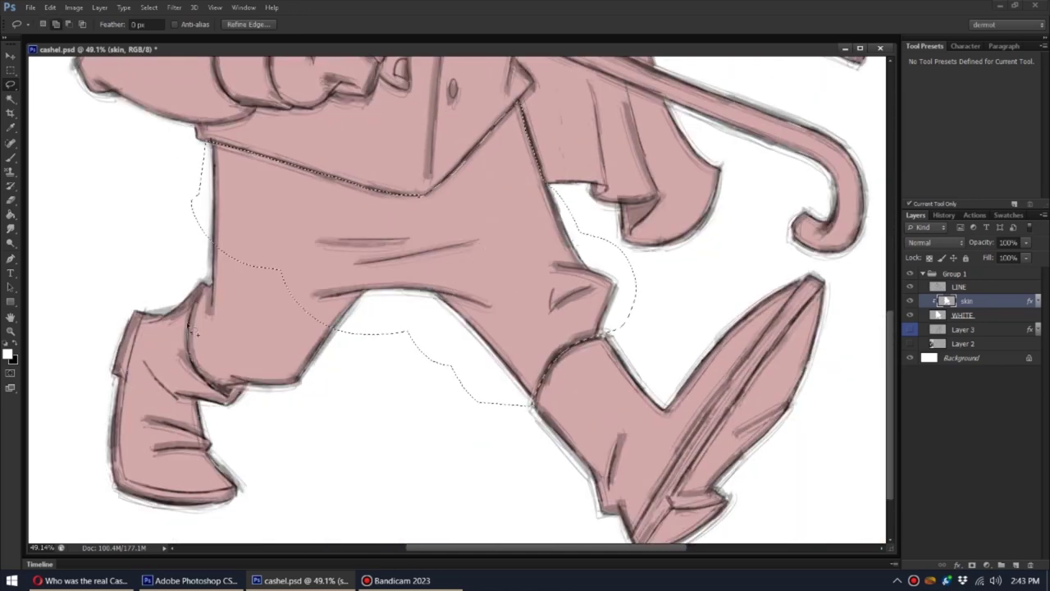
pyautogui.press('Delete')
pyautogui.hotkey('ctrl', 'shift', 'alt', 'n')
pyautogui.hotkey('ctrl', '0')
# - Rename the new layer 'hat trous' and give it a dark colour overlay
pyautogui.doubleClick(968, 300)
pyautogui.write('hat ')
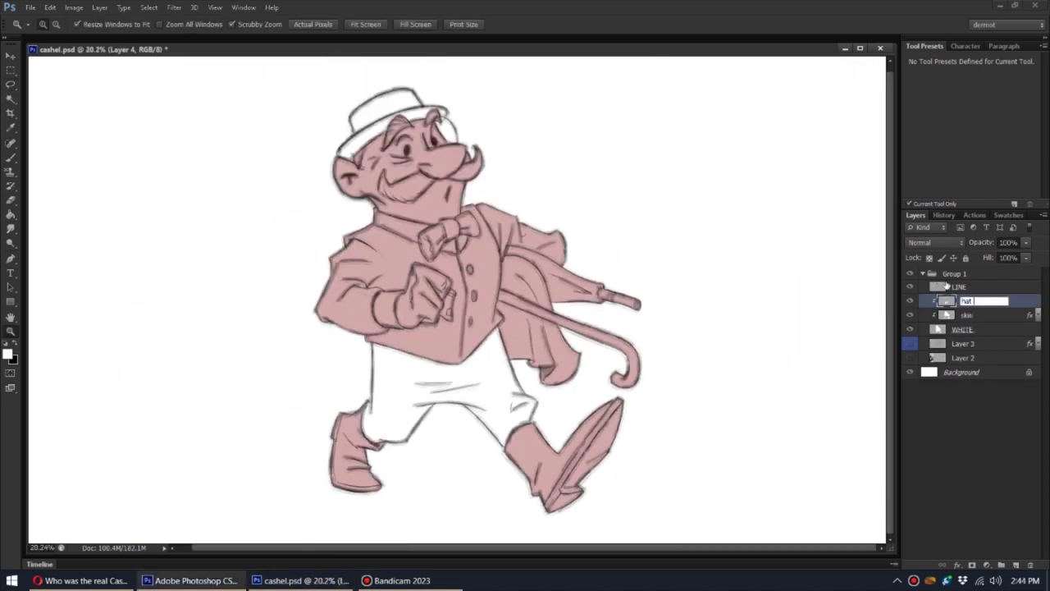
pyautogui.write('trouse')
pyautogui.press('Return')
pyautogui.doubleClick(1017, 300)
pyautogui.click(648, 237)
pyautogui.click(954, 122)
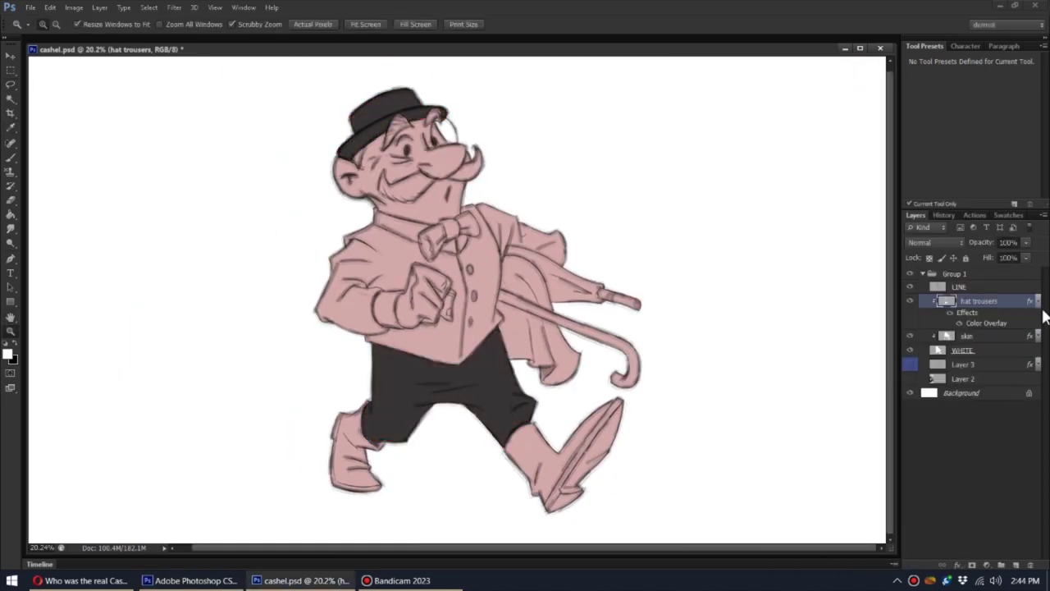
# - Lasso both shirt sleeves and lift them onto their own layer
pyautogui.click(982, 318)
pyautogui.scroll(3, 413, 271)
pyautogui.click(958, 286)
pyautogui.press('b')
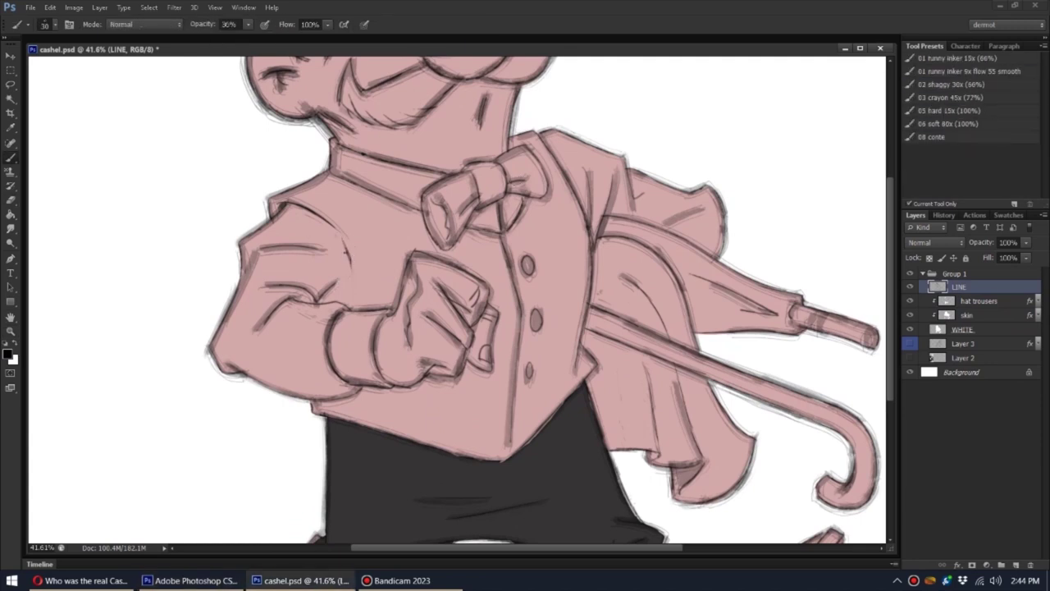
pyautogui.press('l')
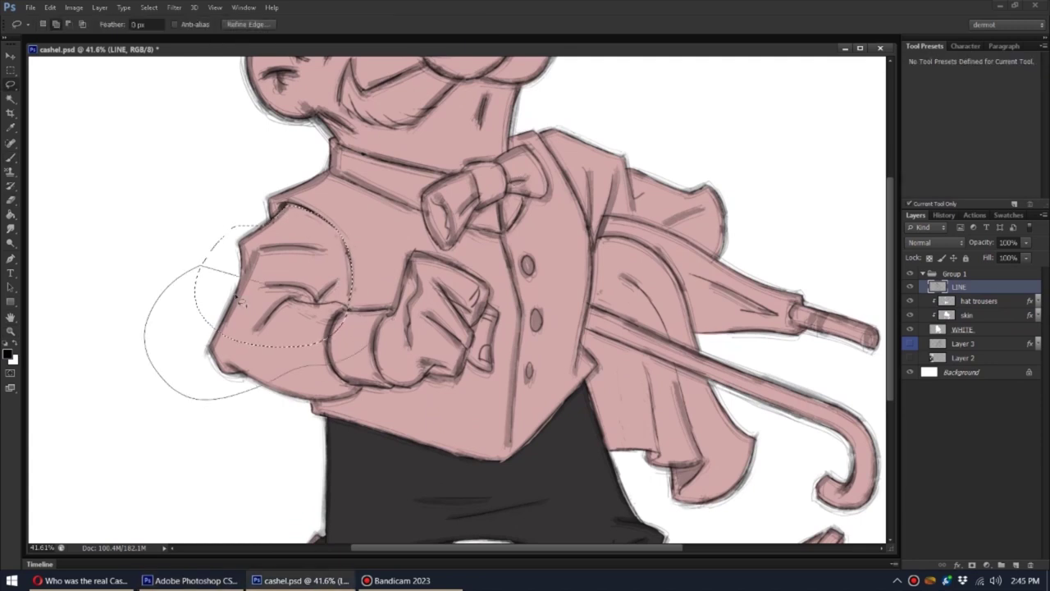
pyautogui.moveTo(399, 394); pyautogui.dragTo(256, 452)
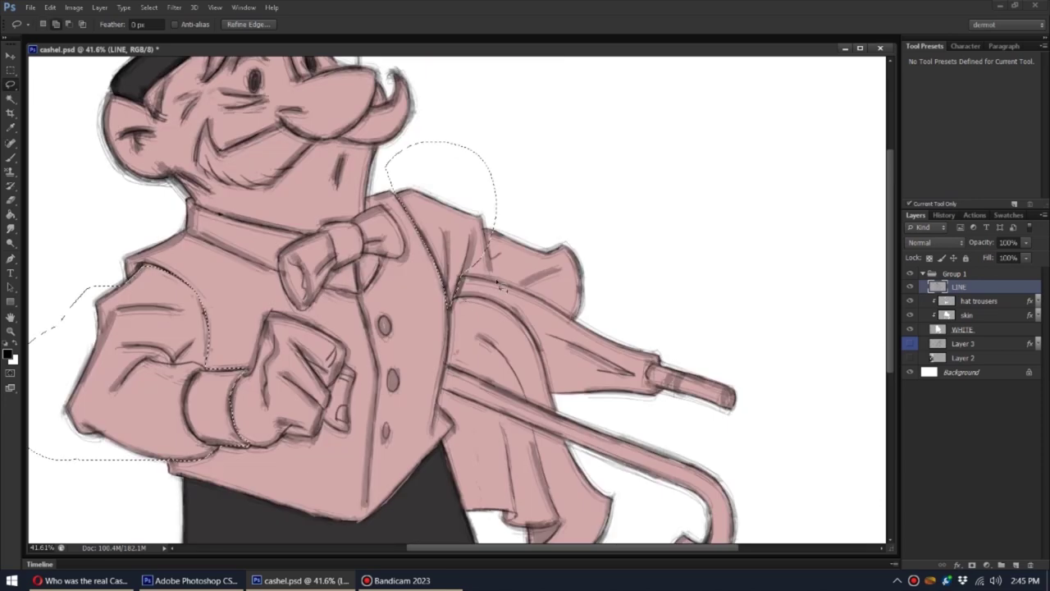
pyautogui.hotkey('ctrl', 'BackSpace')
pyautogui.write('shirt')
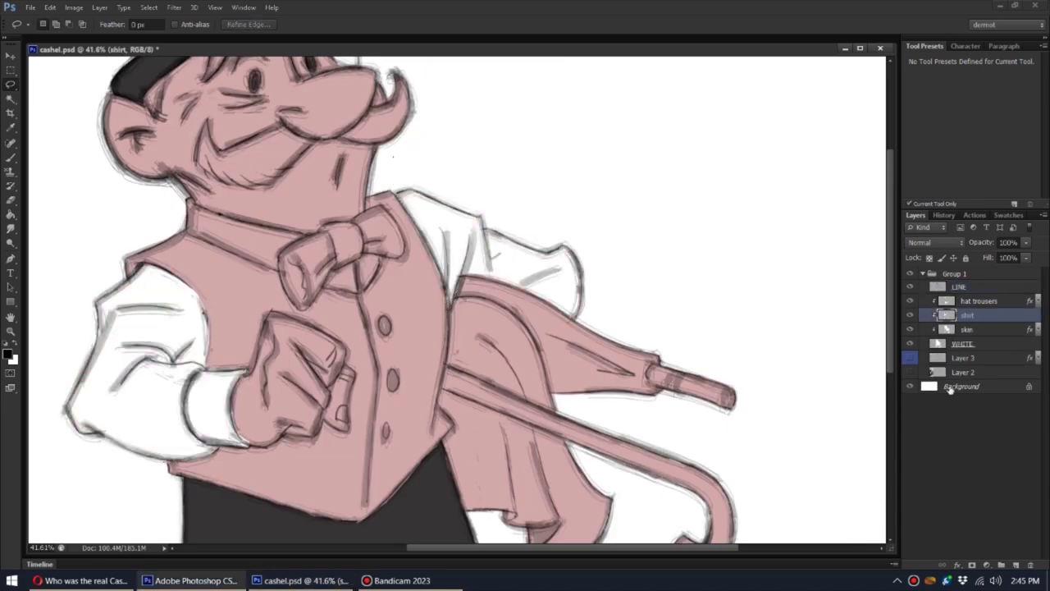
# - Add a background layer with a grey colour overlay
pyautogui.press('i')
pyautogui.doubleClick(1001, 386)
pyautogui.click(661, 235)
pyautogui.click(866, 150)
pyautogui.click(698, 232)
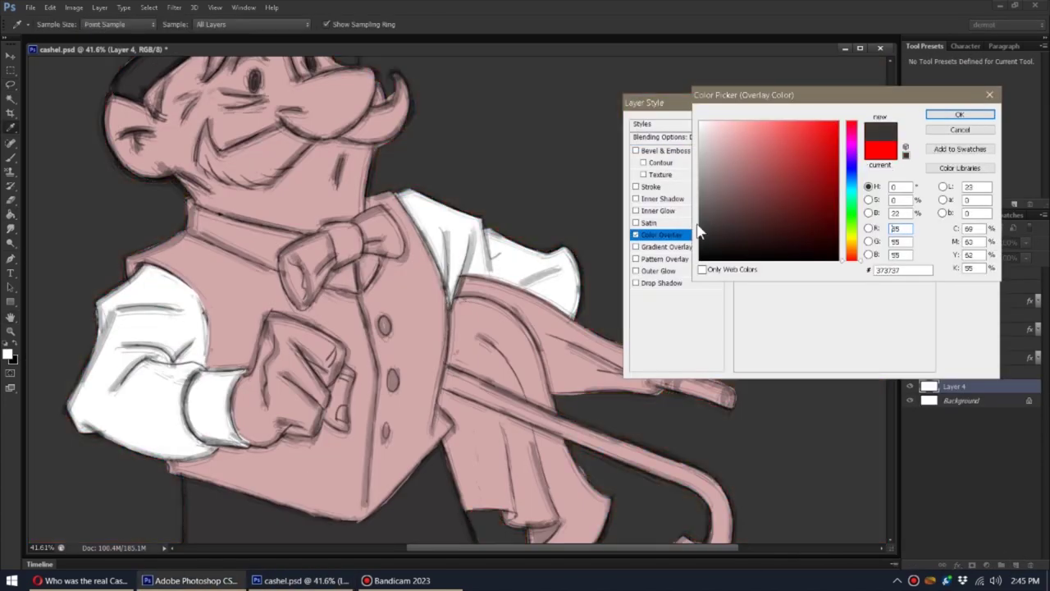
pyautogui.click(960, 114)
# - Lasso the boots from the skin layer onto their own layer
pyautogui.hotkey('ctrl', '-')
pyautogui.click(966, 329)
pyautogui.press('l')
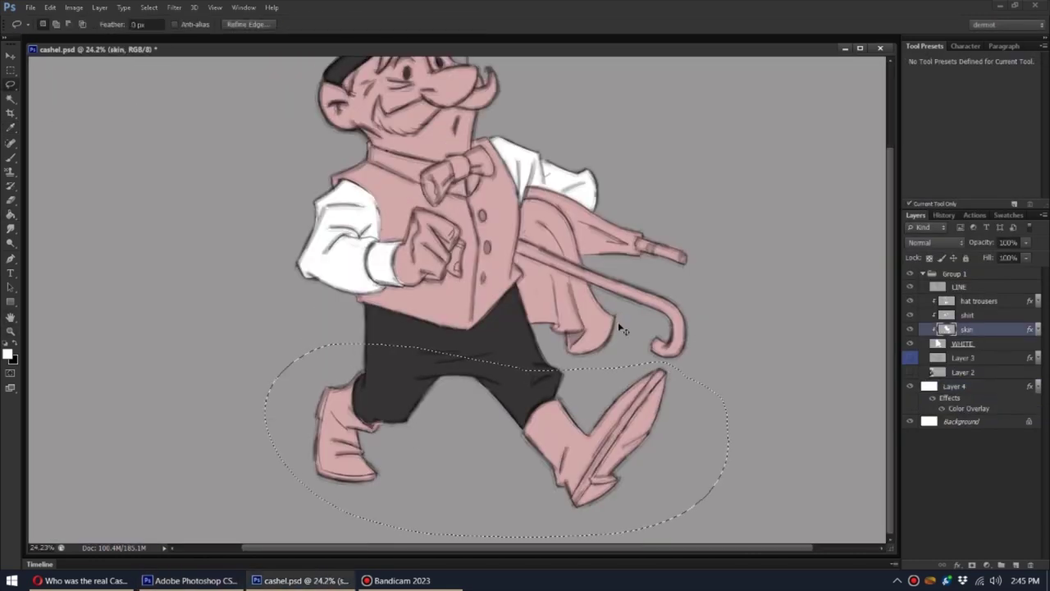
pyautogui.hotkey('ctrl', 'BackSpace')
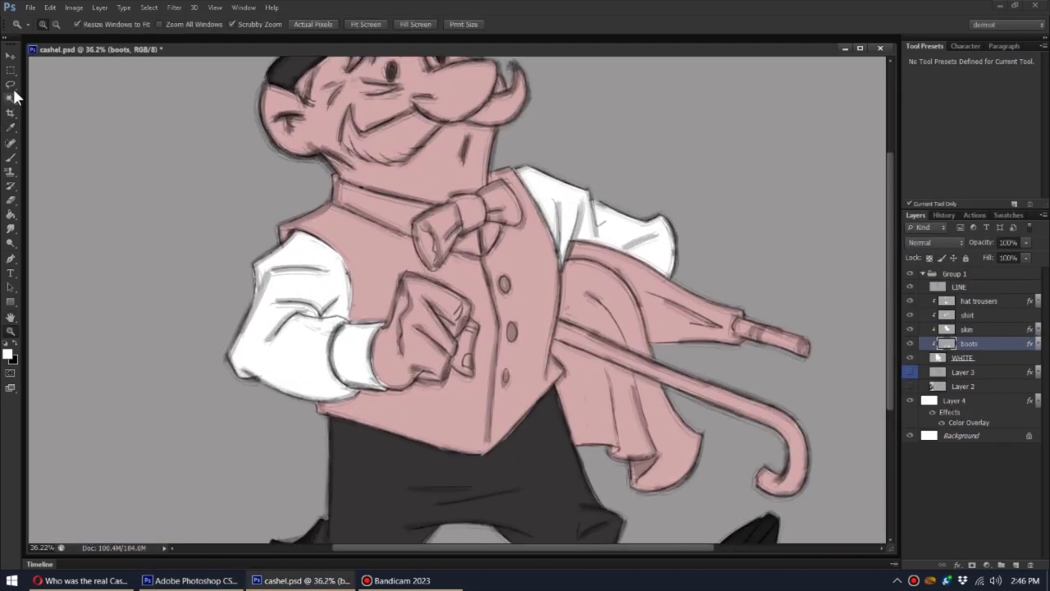
# - Move the collar off the skin layer so it becomes part of the white shirt
pyautogui.click(11, 83)
pyautogui.hotkey('alt', ']')
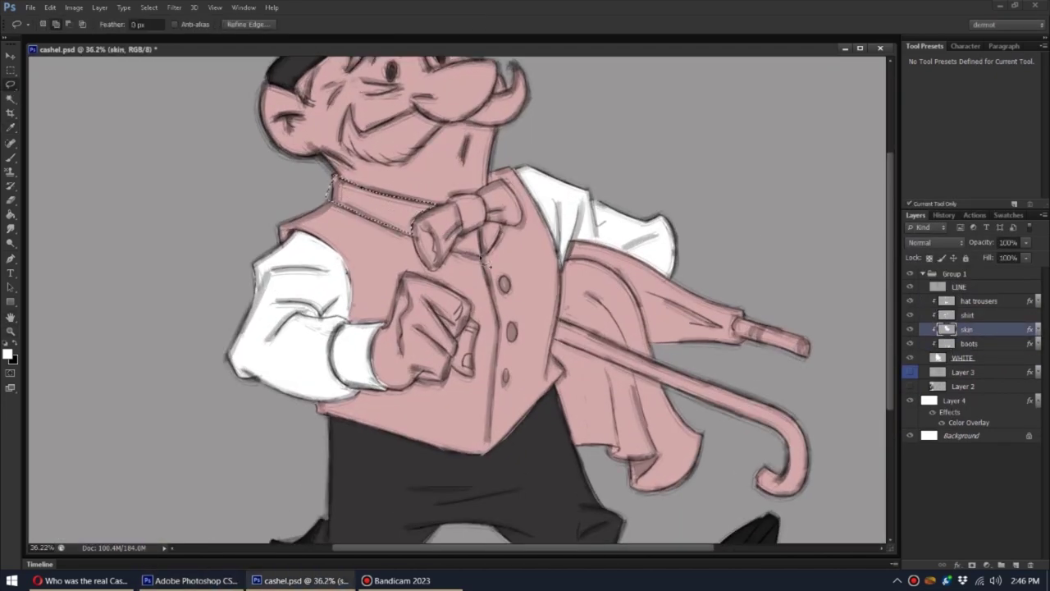
pyautogui.press('Delete')
pyautogui.hotkey('ctrl', 'd')
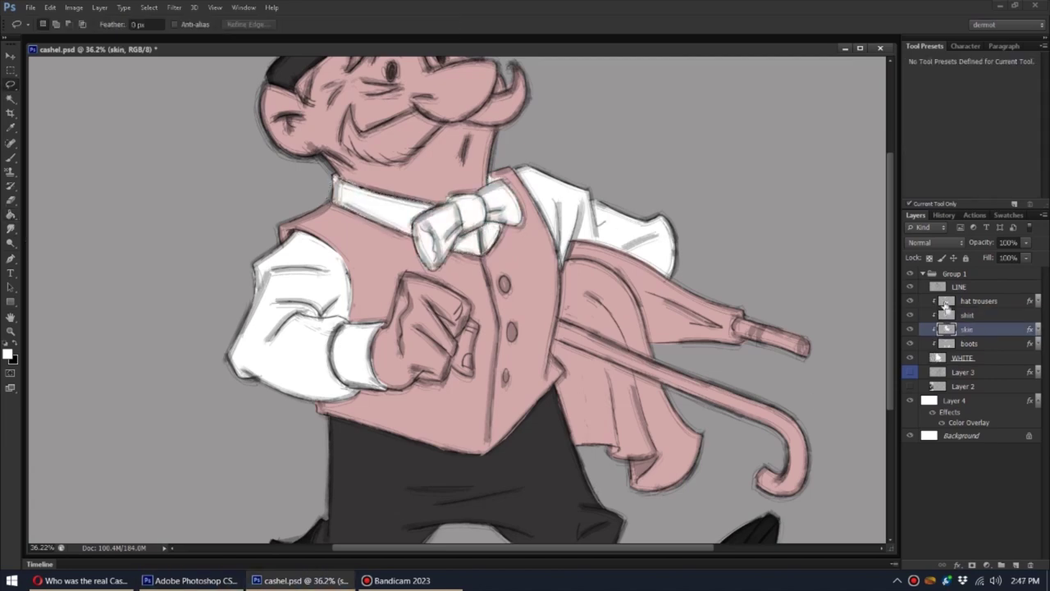
# - Give the bow tie layer a magenta colour overlay and rename it 'B'
pyautogui.rightClick(968, 325)
pyautogui.click(808, 126)
pyautogui.click(877, 145)
pyautogui.click(851, 144)
pyautogui.click(959, 114)
pyautogui.click(959, 116)
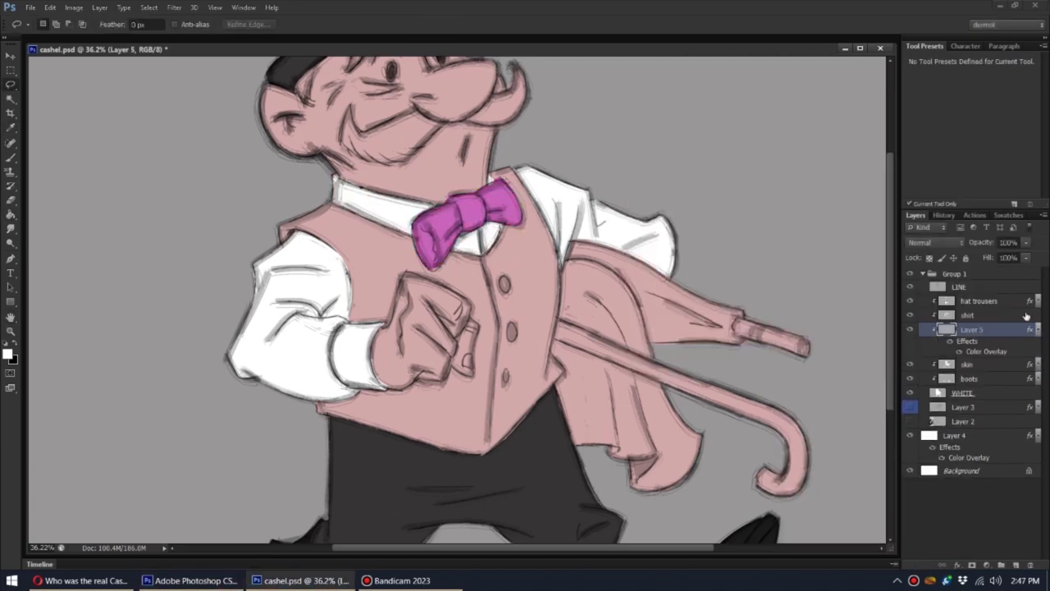
pyautogui.doubleClick(976, 329)
pyautogui.write('B')
# - Lift the waistcoat from the skin layer onto a new layer named 'wa'
pyautogui.click(968, 343)
pyautogui.keyDown('alt'); pyautogui.click(909, 343); pyautogui.keyUp('alt')
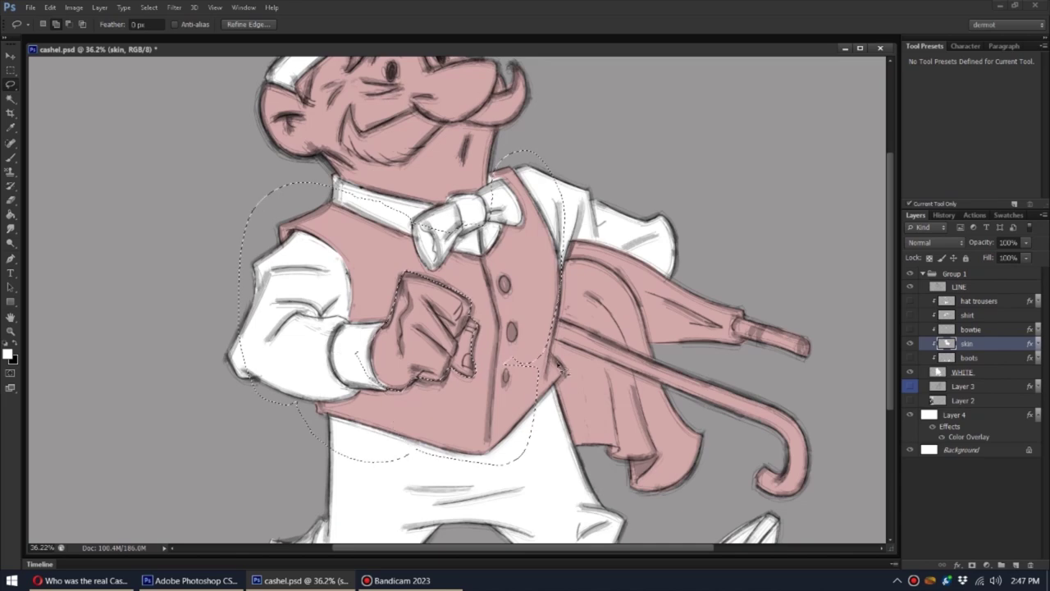
pyautogui.hotkey('ctrl', 'shift', 'j')
pyautogui.doubleClick(972, 343)
pyautogui.write('waistcoat')
pyautogui.keyDown('alt'); pyautogui.click(909, 358); pyautogui.keyUp('alt')
# - Apply a colour overlay to the waistcoat, darkening the yellow to mustard
pyautogui.rightClick(976, 343)
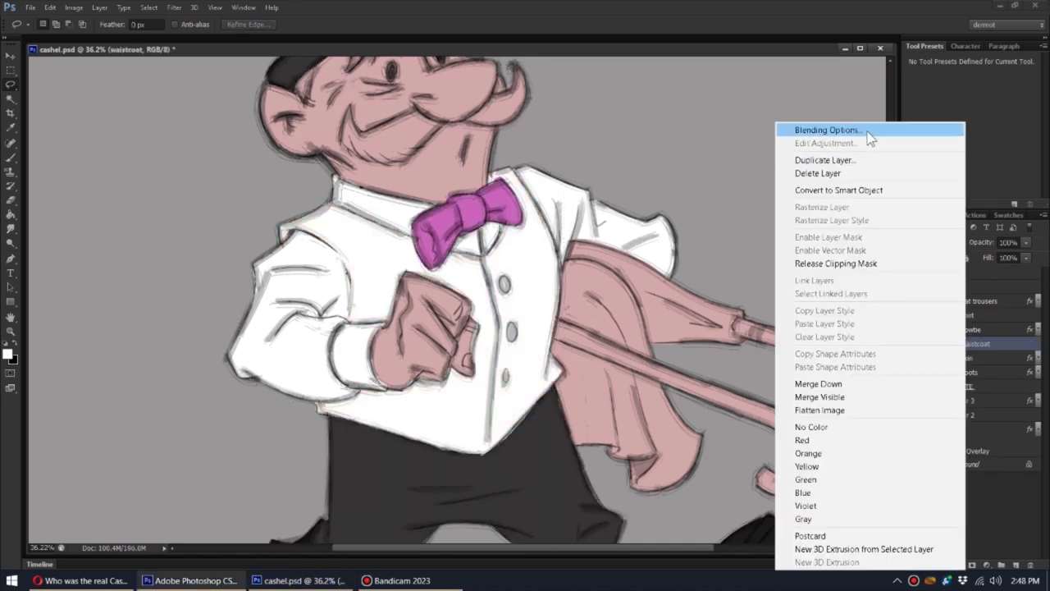
pyautogui.click(809, 129)
pyautogui.click(851, 249)
pyautogui.click(927, 115)
pyautogui.hotkey('ctrl', '-')
pyautogui.hotkey('ctrl', '+')
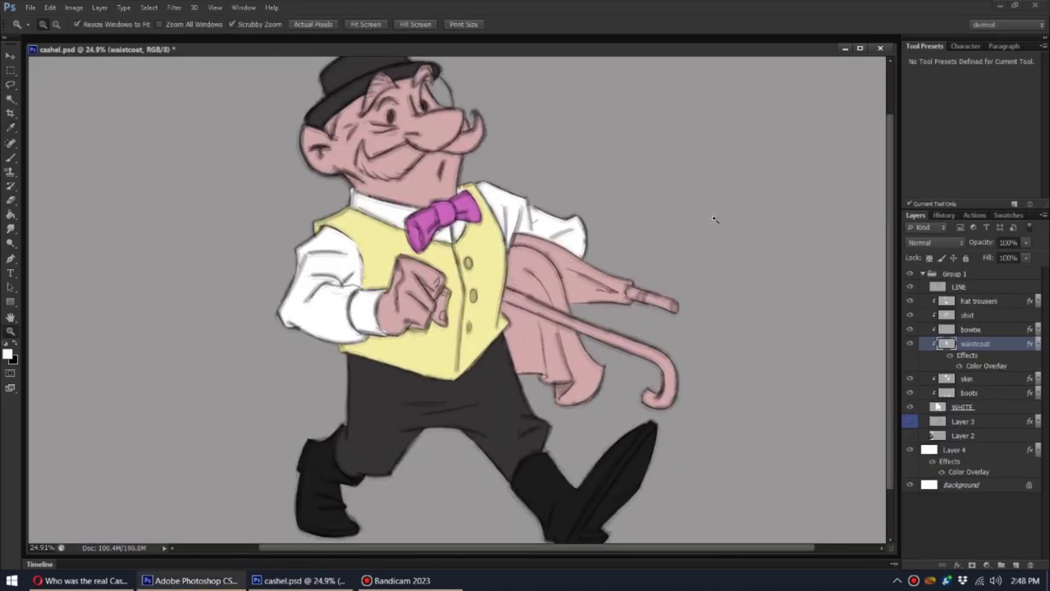
pyautogui.doubleClick(976, 365)
pyautogui.click(886, 143)
pyautogui.moveTo(750, 135); pyautogui.dragTo(761, 146)
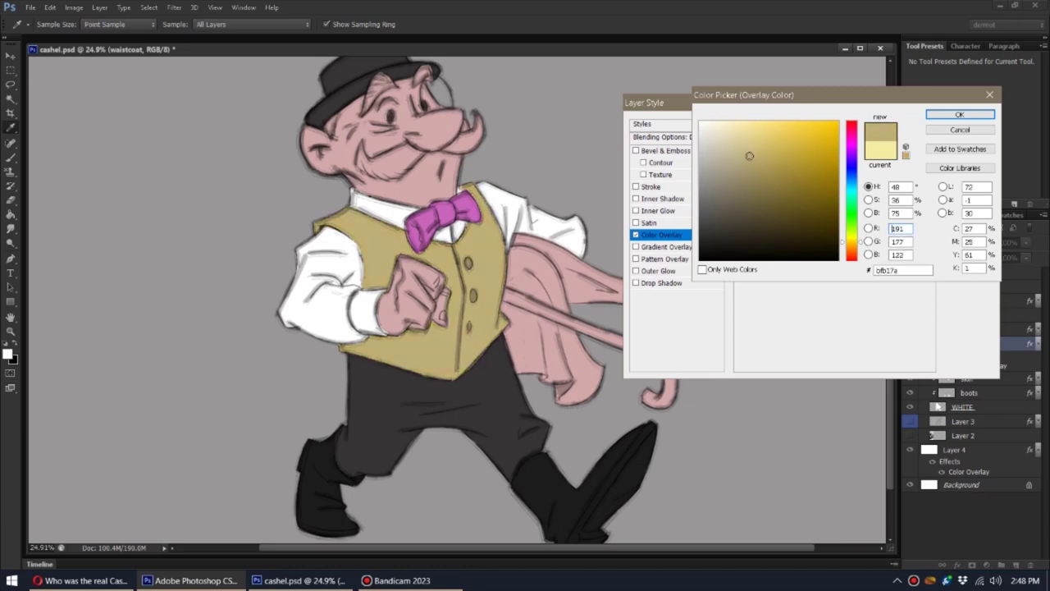
pyautogui.click(959, 114)
# - Lasso the hair and moustache and lift them onto a new layer
pyautogui.click(966, 358)
pyautogui.scroll(5, 304, 216)
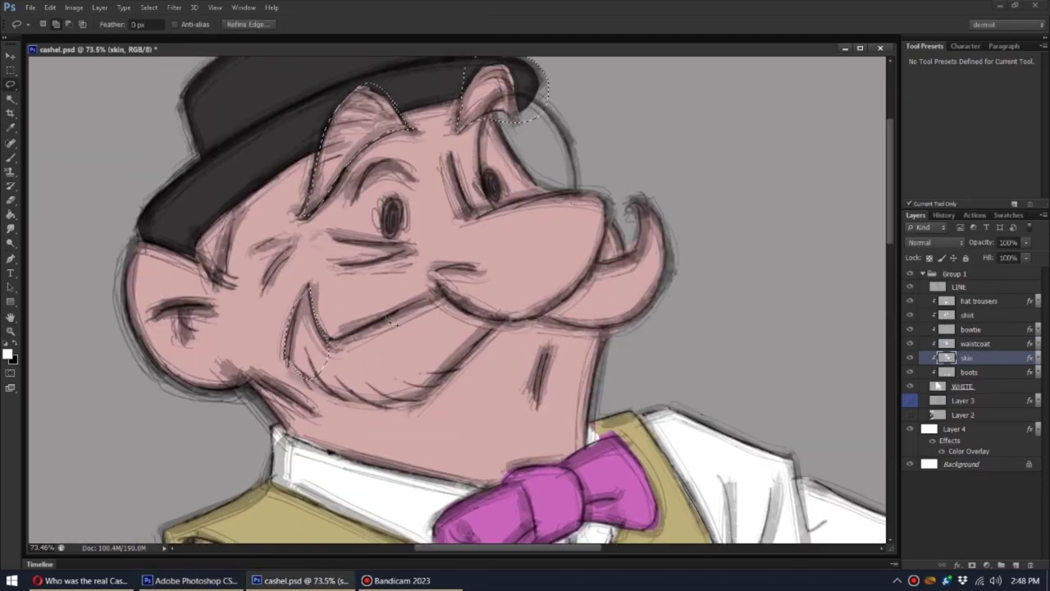
pyautogui.moveTo(388, 320); pyautogui.dragTo(377, 400)
pyautogui.moveTo(607, 262); pyautogui.dragTo(623, 328)
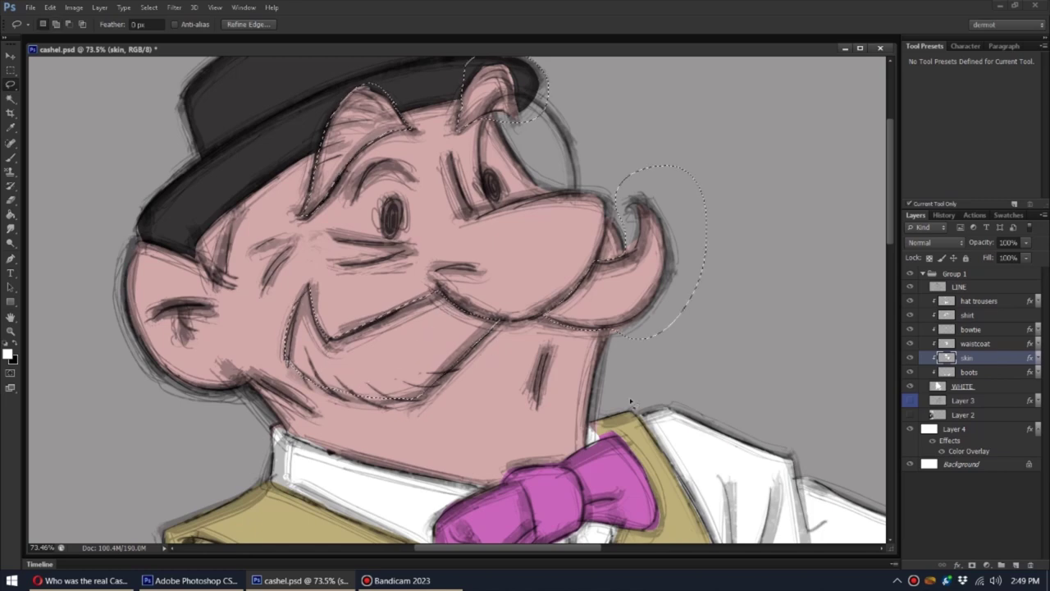
pyautogui.hotkey('alt', 'BackSpace')
pyautogui.hotkey('ctrl', 'd')
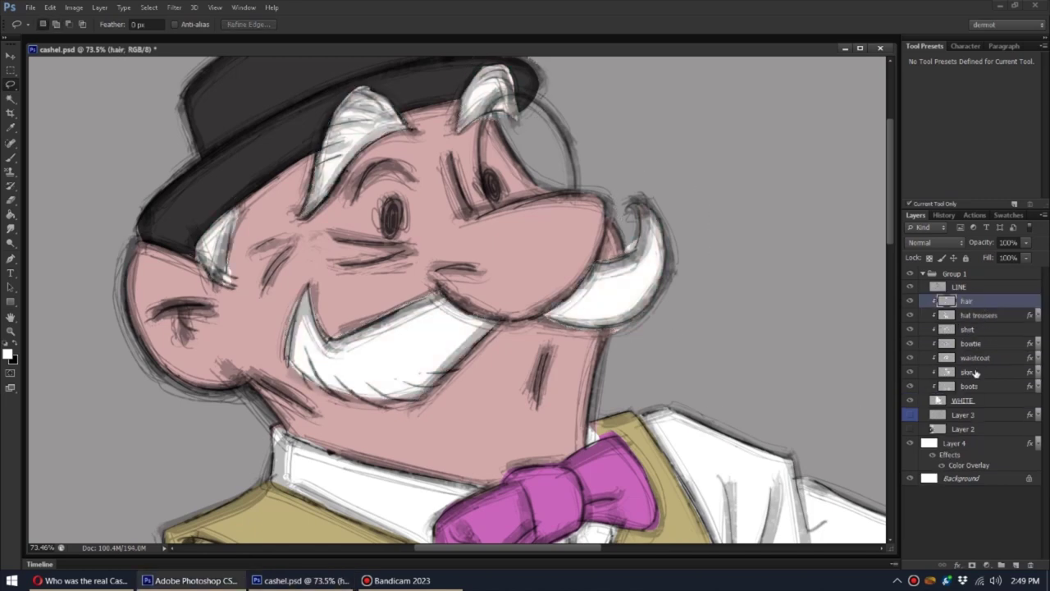
# - Give the hair layer a white colour overlay
pyautogui.rightClick(980, 334)
pyautogui.click(876, 130)
pyautogui.write('00')
pyautogui.click(968, 124)
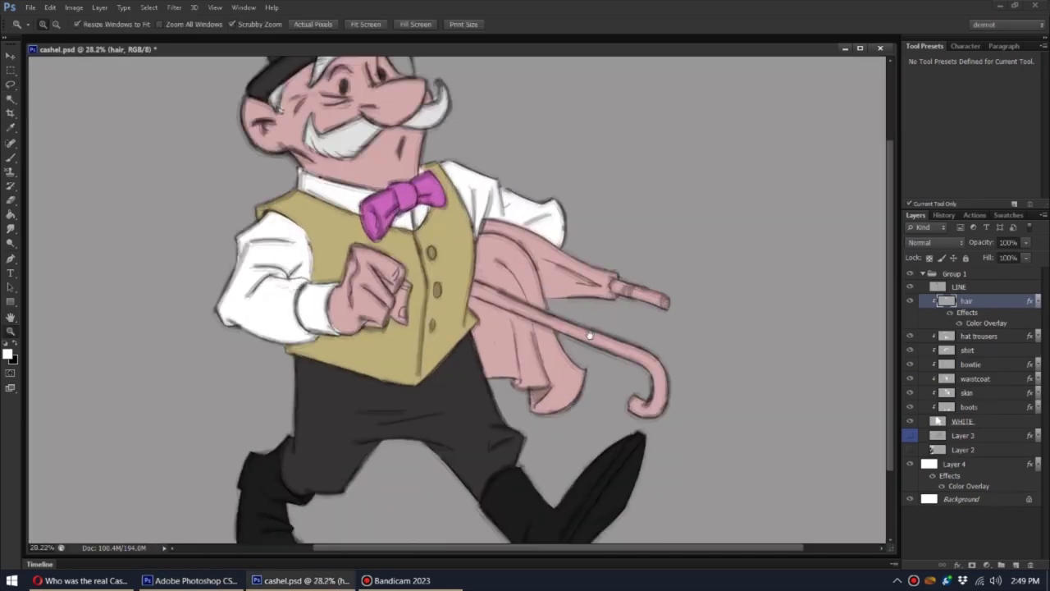
pyautogui.moveTo(575, 394)
pyautogui.mouseDown()
pyautogui.moveTo(592, 431)
pyautogui.moveTo(629, 377)
pyautogui.mouseUp()
# - Put the umbrella canopy on a layer named 'blue' with a dark blue overlay
pyautogui.press('l')
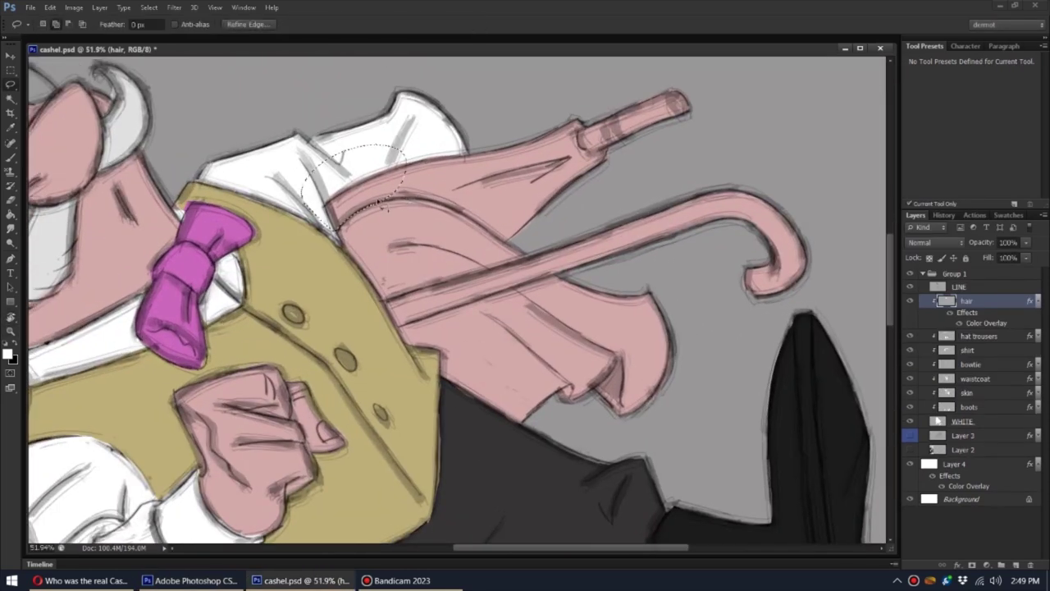
pyautogui.hotkey('ctrl', 'j')
pyautogui.rightClick(972, 391)
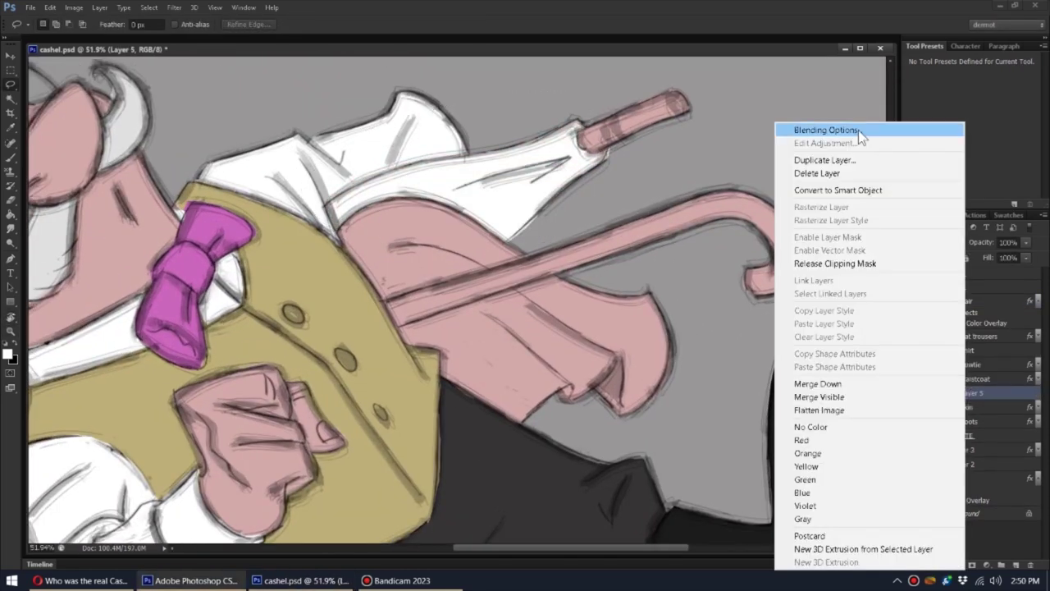
pyautogui.click(855, 134)
pyautogui.click(853, 156)
pyautogui.click(724, 222)
pyautogui.click(960, 114)
pyautogui.doubleClick(972, 393)
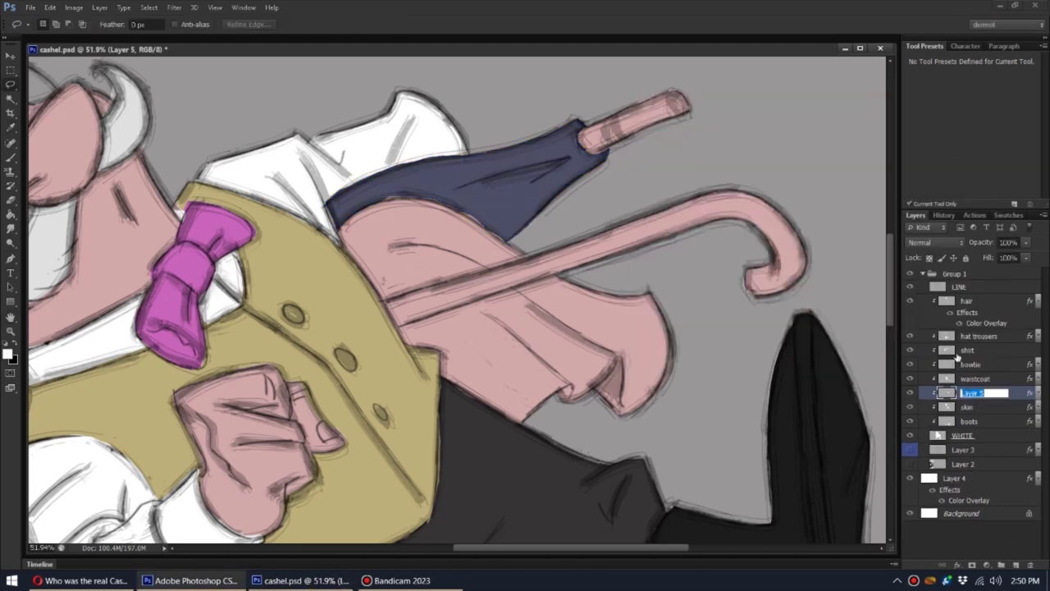
pyautogui.write('brollyblue')
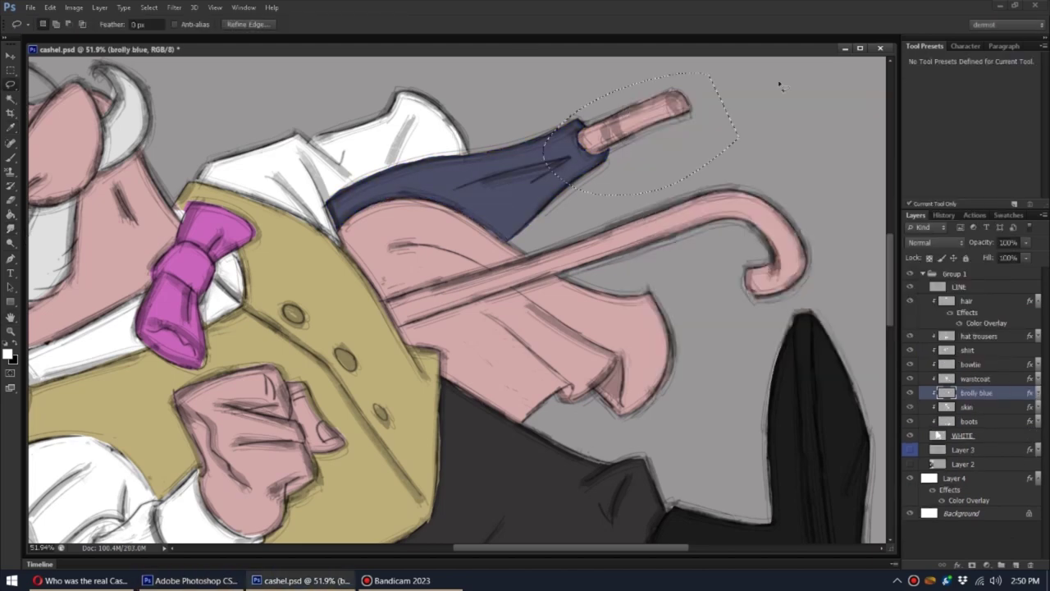
# - Lift the umbrella tip onto its own layer with a brown colour overlay
pyautogui.click(970, 408)
pyautogui.hotkey('ctrl', 'j')
pyautogui.doubleClick(997, 407)
pyautogui.click(774, 200)
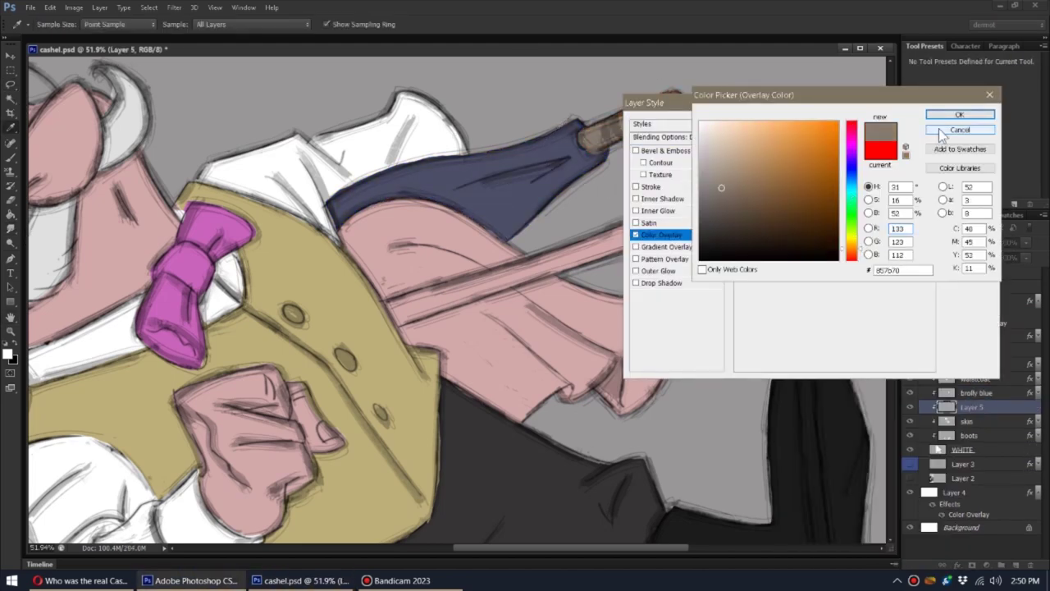
pyautogui.click(960, 114)
pyautogui.click(964, 124)
# - Lasso the coat tails from the skin layer onto a new layer
pyautogui.click(968, 301)
pyautogui.click(1037, 300)
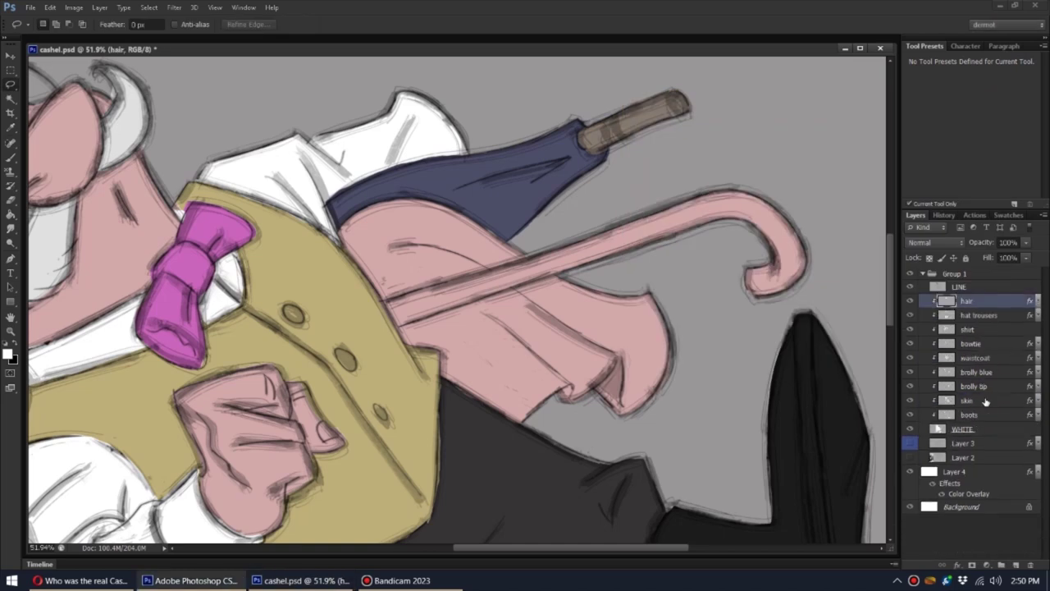
pyautogui.click(968, 399)
pyautogui.moveTo(384, 297); pyautogui.dragTo(530, 256)
pyautogui.hotkey('ctrl', 'j')
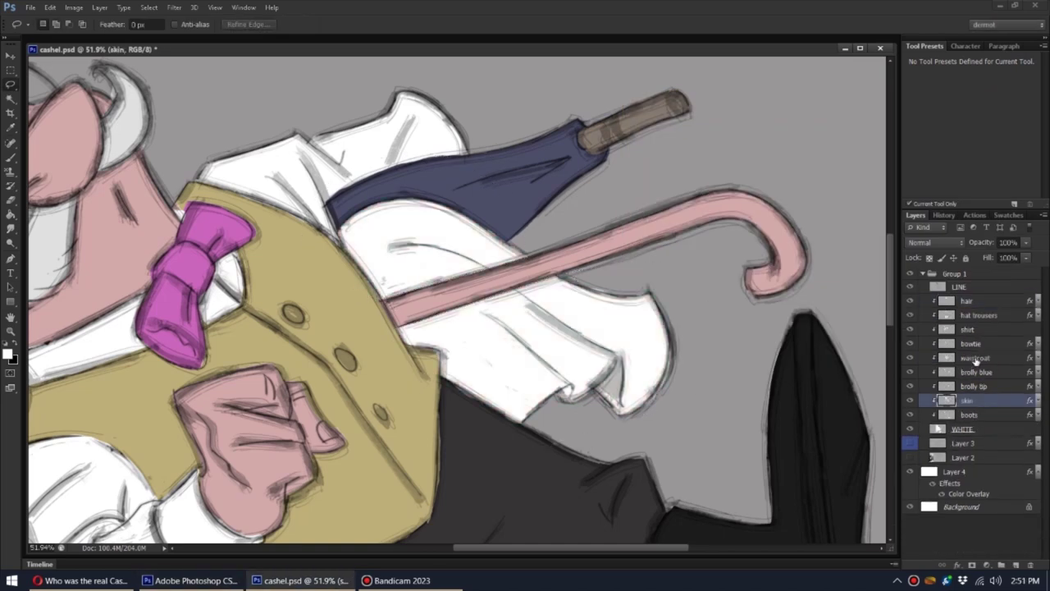
# - Rename the coat tails layer 'coat' and give it a dark brown overlay
pyautogui.doubleClick(968, 400)
pyautogui.write('coat')
pyautogui.click(662, 234)
pyautogui.click(774, 199)
pyautogui.click(738, 210)
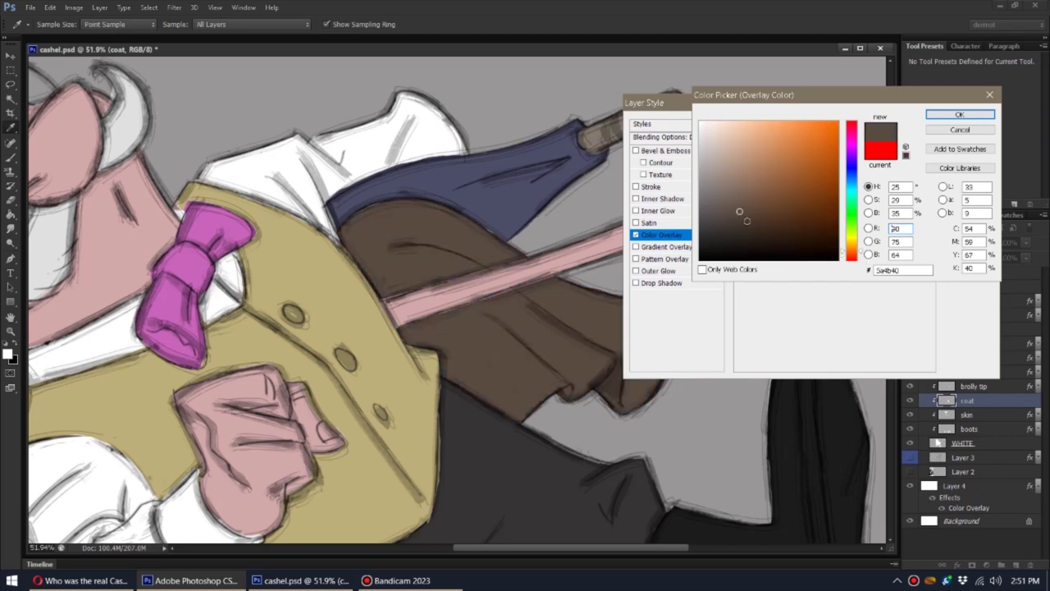
pyautogui.click(960, 114)
pyautogui.click(964, 124)
# - Put the walking cane on a layer named 'stick' with a light brown overlay
pyautogui.click(968, 414)
pyautogui.hotkey('ctrl', 'j')
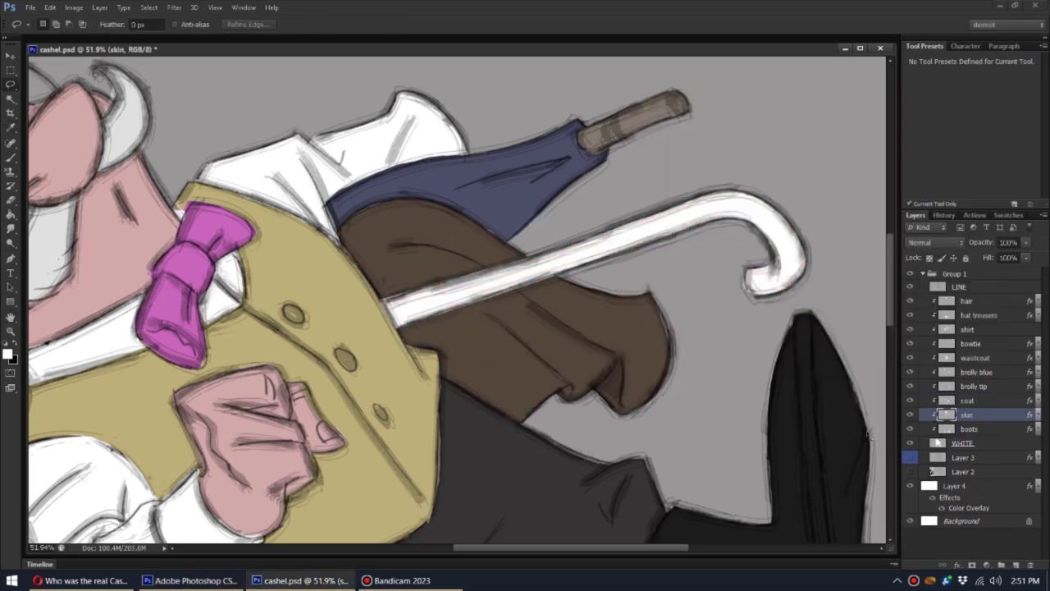
pyautogui.doubleClick(968, 414)
pyautogui.write('stick')
pyautogui.rightClick(975, 415)
pyautogui.click(820, 128)
pyautogui.click(661, 235)
pyautogui.click(881, 146)
pyautogui.click(745, 174)
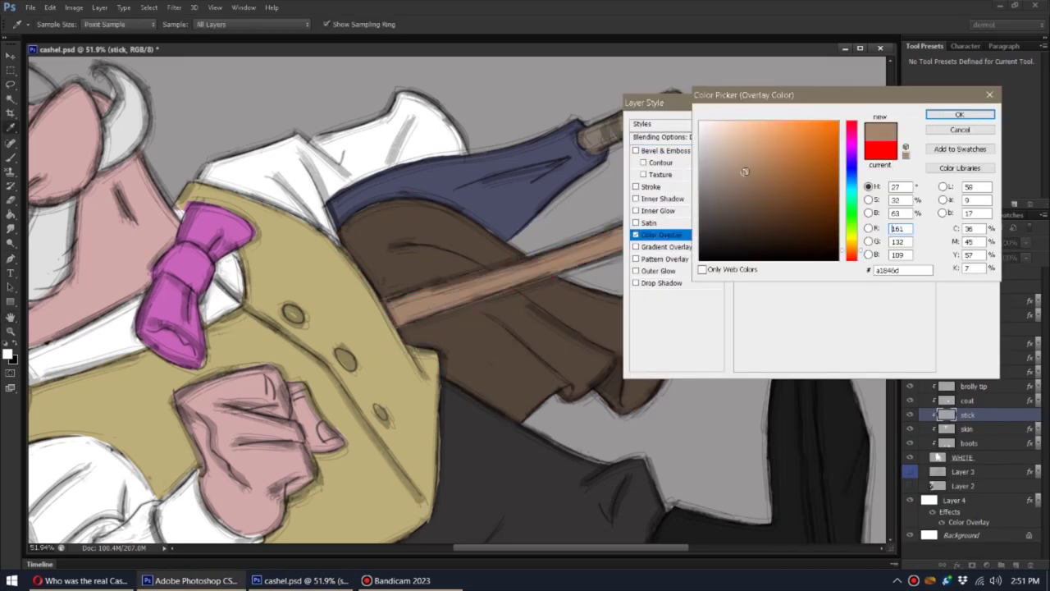
pyautogui.click(960, 114)
pyautogui.click(968, 123)
pyautogui.press('r')
pyautogui.moveTo(379, 340); pyautogui.dragTo(371, 280)
# - Darken the sleeve's upper-left outline on the line art layer
pyautogui.scroll(3, 371, 280)
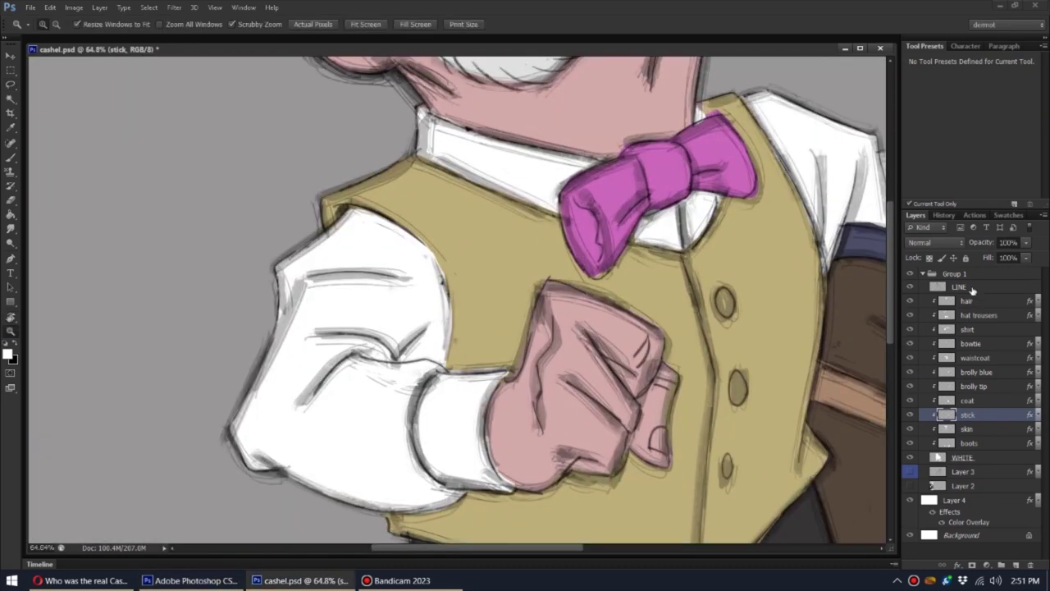
pyautogui.click(959, 286)
pyautogui.press('b')
pyautogui.moveTo(376, 365); pyautogui.dragTo(533, 281)
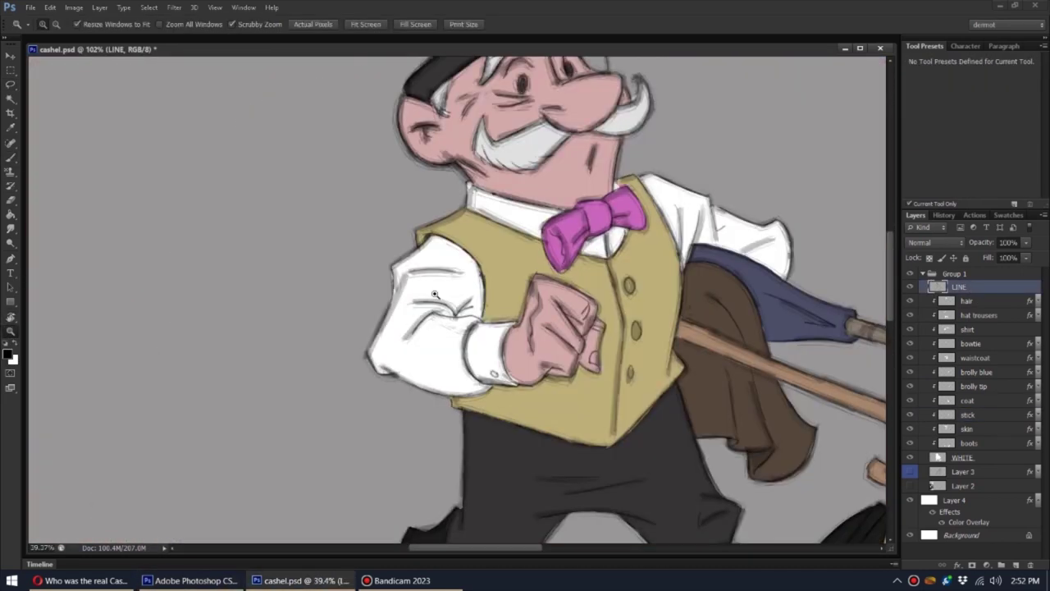
pyautogui.moveTo(684, 177); pyautogui.dragTo(410, 301)
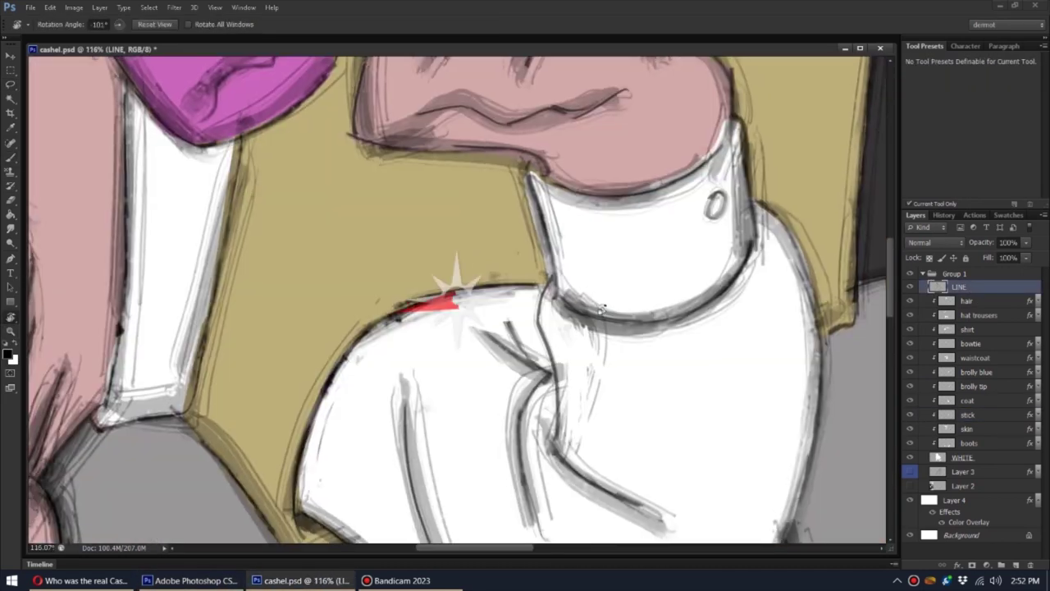
pyautogui.press('r')
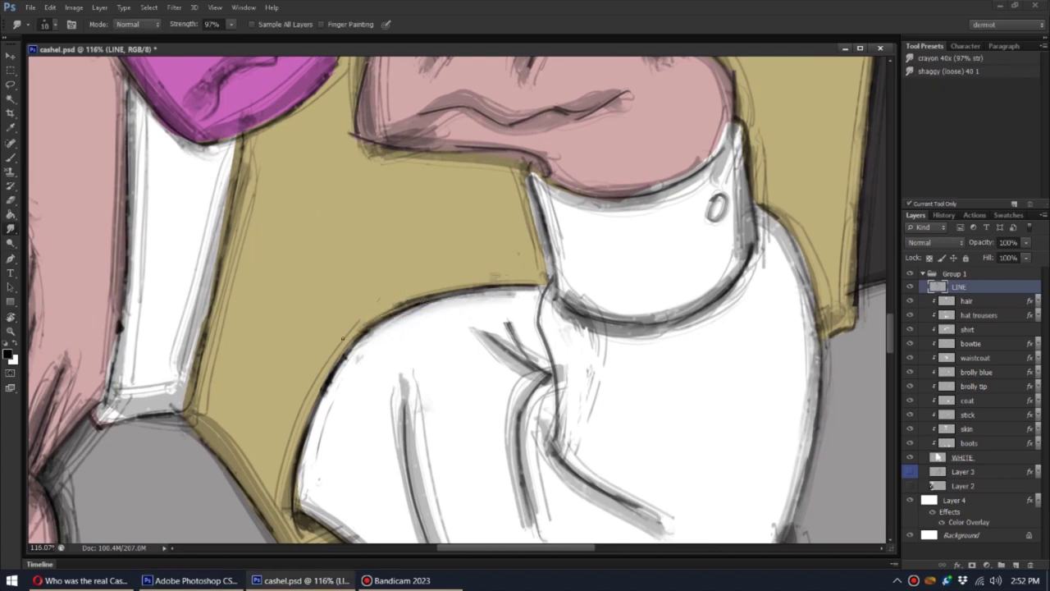
# - Add a new layer named 'whites'
pyautogui.press('z')
pyautogui.click(1001, 564)
pyautogui.doubleClick(969, 315)
pyautogui.write('whites')
pyautogui.press('Return')
pyautogui.click(131, 129)
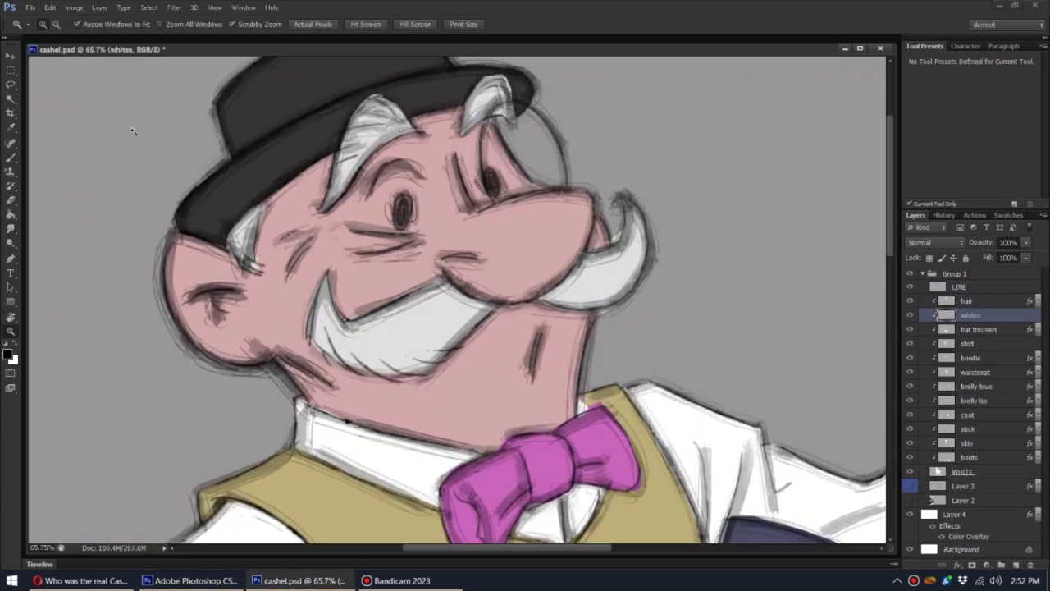
# - Paint white around the left eye with an enlarged brush
pyautogui.press('b')
pyautogui.press('x')
pyautogui.press(']')
pyautogui.press(']')
pyautogui.press(']')
pyautogui.moveTo(411, 201)
pyautogui.mouseDown()
pyautogui.moveTo(384, 197)
pyautogui.moveTo(418, 207)
pyautogui.mouseUp()
pyautogui.press('r')
# - Fit the drawing on screen and save it, replacing the existing file
pyautogui.press('z')
pyautogui.hotkey('ctrl', '0')
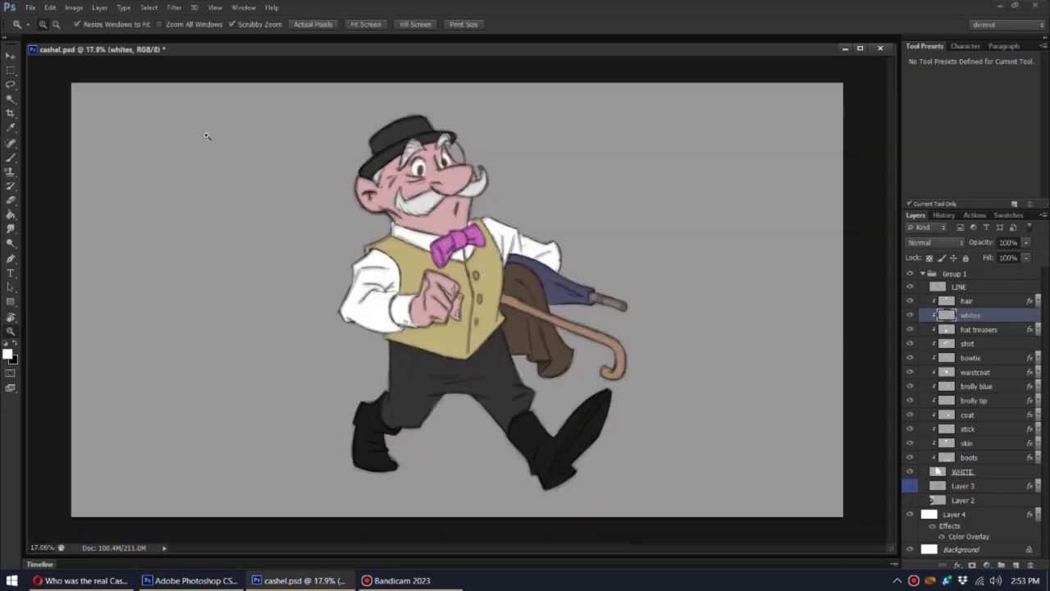
pyautogui.hotkey('ctrl', 'shift', 's')
pyautogui.press('Return')
pyautogui.press('Return')
# - Add a new layer named LINE 2 above LINE and zoom in on the face
pyautogui.click(968, 287)
pyautogui.hotkey('ctrl', 'shift', 'alt', 'n')
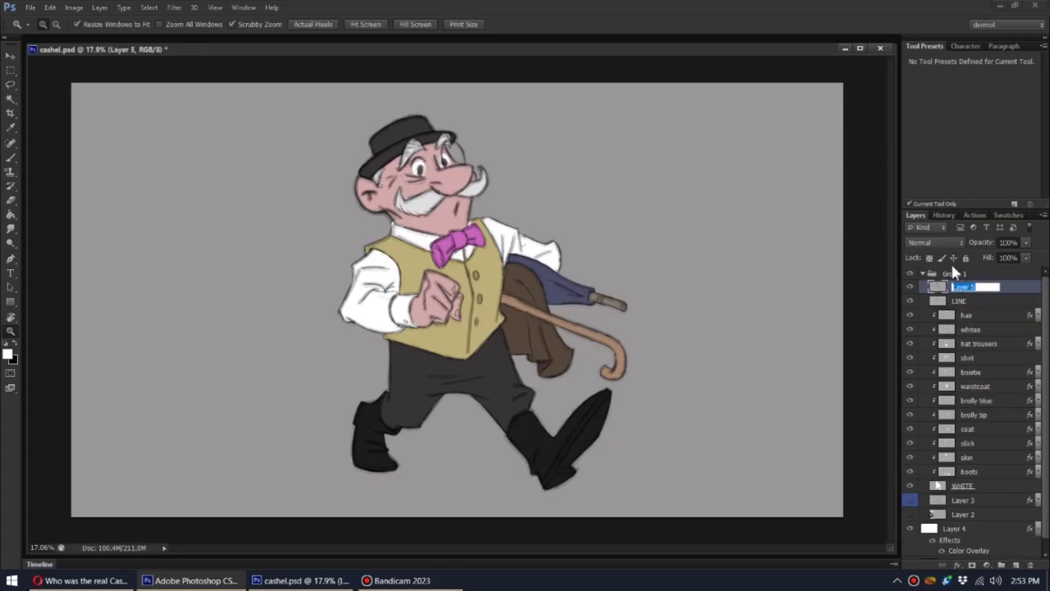
pyautogui.moveTo(460, 294); pyautogui.dragTo(541, 293)
pyautogui.moveTo(443, 164); pyautogui.dragTo(537, 505)
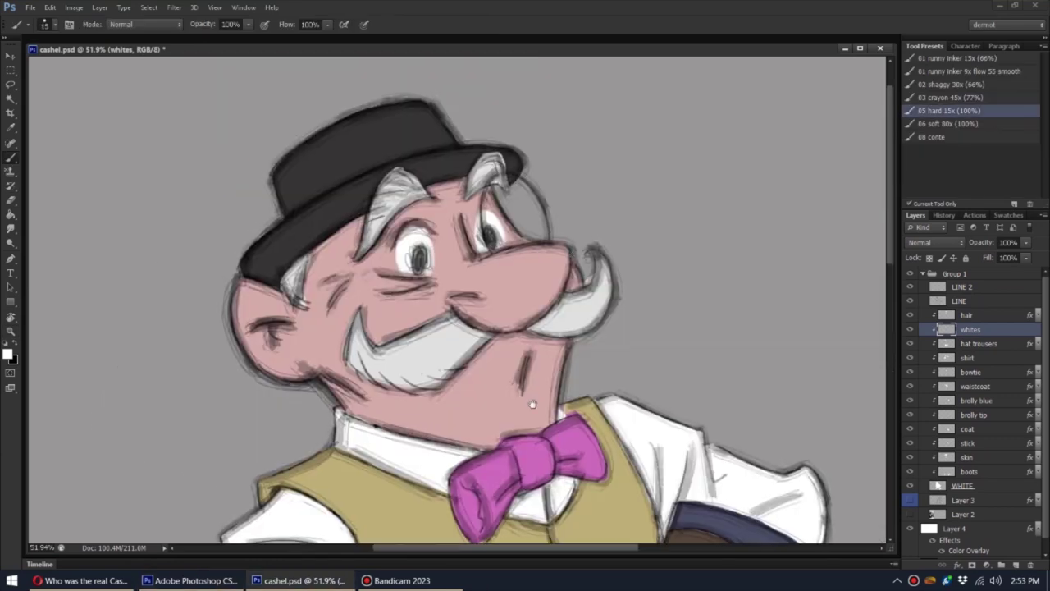
pyautogui.moveTo(575, 246); pyautogui.dragTo(639, 246)
pyautogui.press('b')
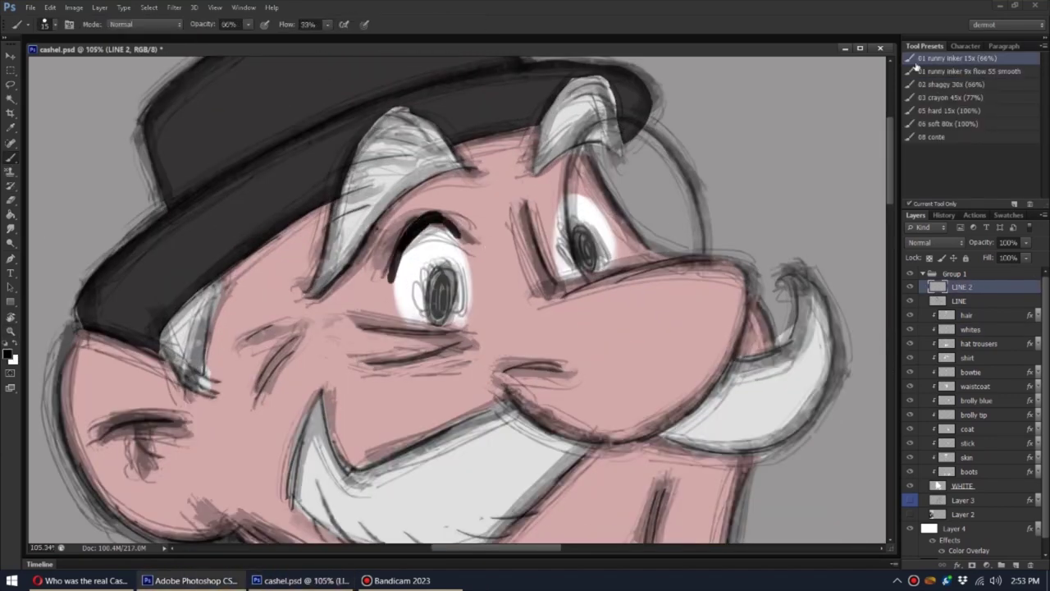
# - At lowered opacity, ink dark lines on the left eyelid, beard edge and top-right head outline
pyautogui.moveTo(391, 269); pyautogui.dragTo(420, 220)
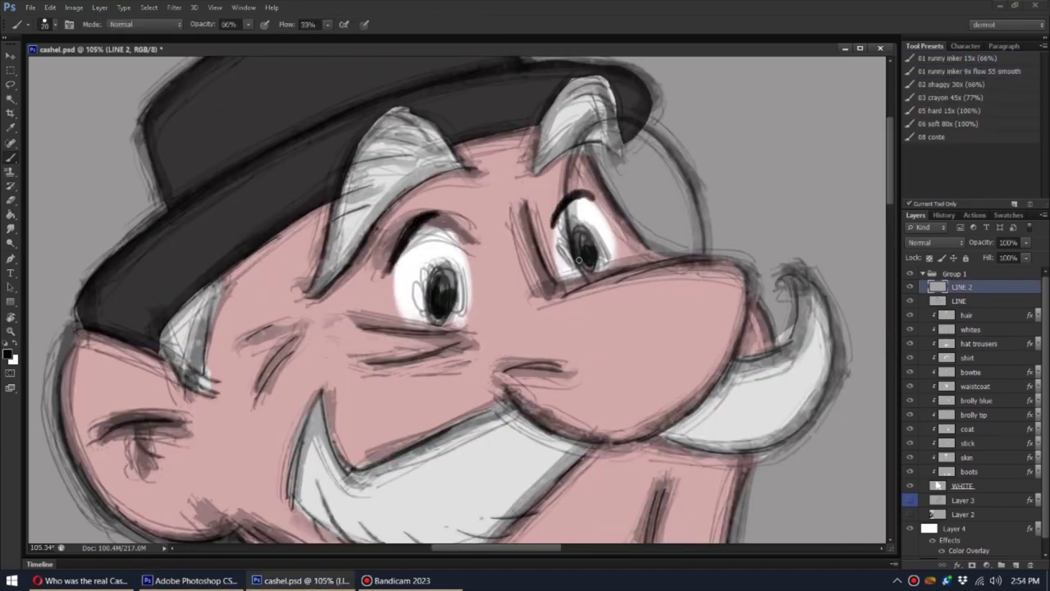
pyautogui.moveTo(579, 260); pyautogui.dragTo(535, 120)
pyautogui.press('5')
pyautogui.press('6')
pyautogui.moveTo(368, 403); pyautogui.dragTo(631, 300)
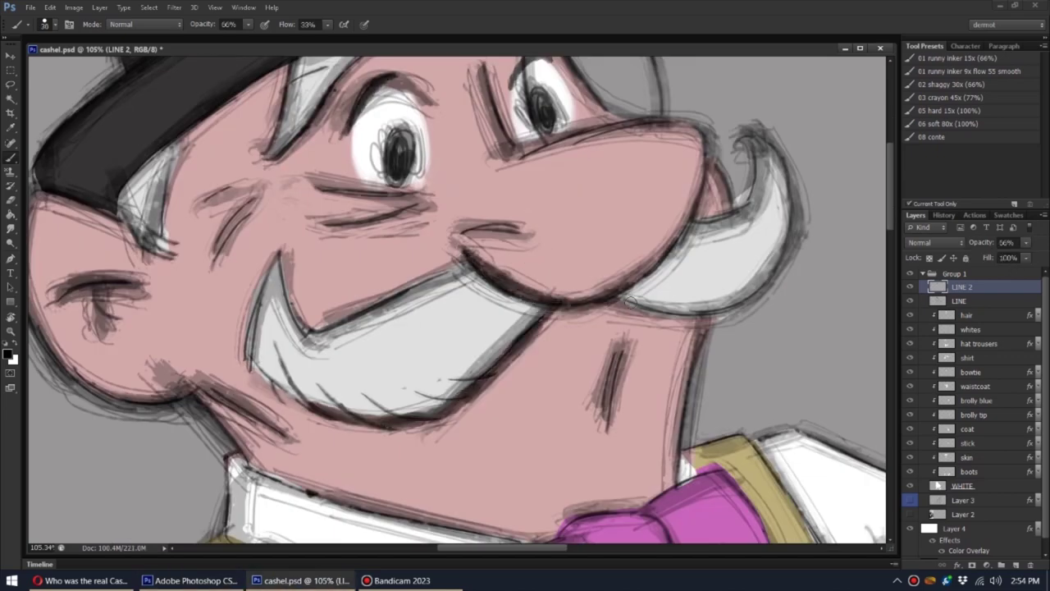
pyautogui.moveTo(738, 165); pyautogui.dragTo(751, 291)
pyautogui.moveTo(611, 119); pyautogui.dragTo(669, 182)
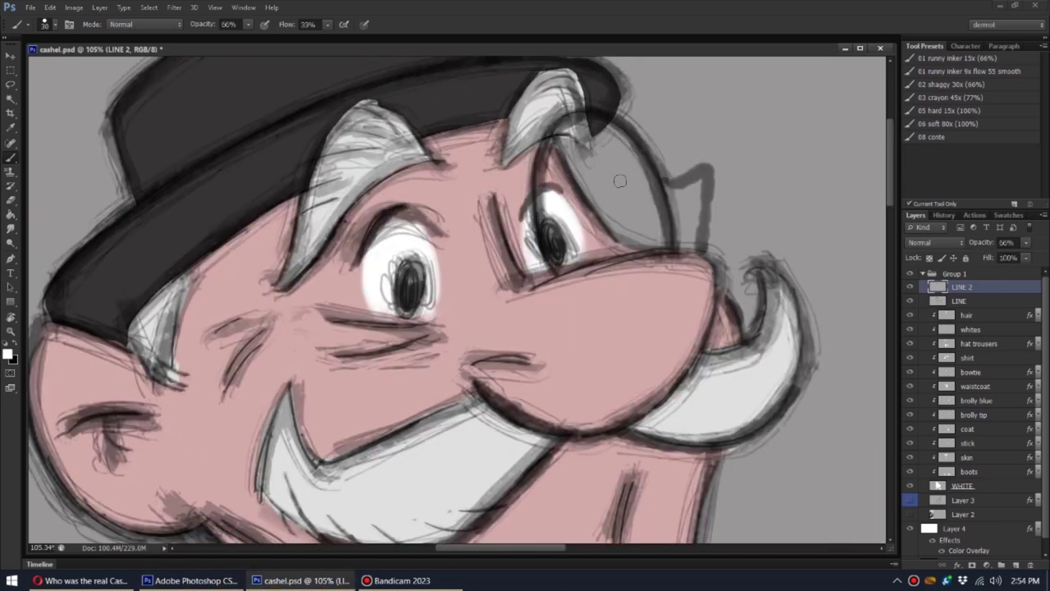
# - Switch to black and ink dark strokes over the hair locks
pyautogui.click(20, 349)
pyautogui.moveTo(365, 300); pyautogui.dragTo(320, 192)
pyautogui.moveTo(443, 155); pyautogui.dragTo(279, 234)
pyautogui.moveTo(493, 164); pyautogui.dragTo(468, 223)
pyautogui.moveTo(533, 123); pyautogui.dragTo(564, 181)
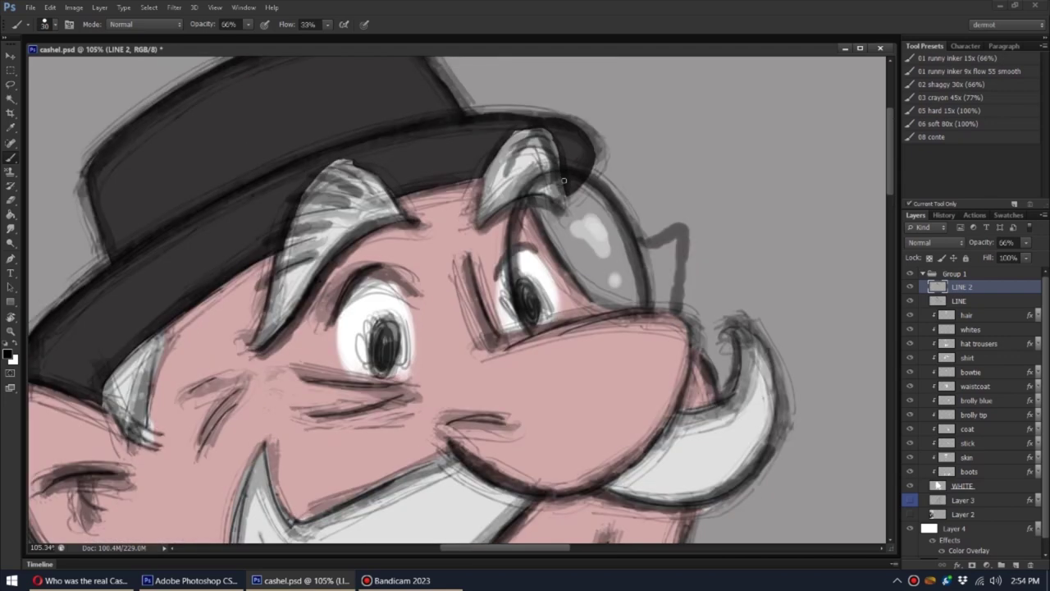
# - On a rotated canvas, ink outline strokes around the collar and bowtie with a size 30 brush
pyautogui.moveTo(474, 215); pyautogui.dragTo(369, 139)
pyautogui.press('r')
pyautogui.moveTo(369, 246)
pyautogui.mouseDown()
pyautogui.moveTo(397, 238)
pyautogui.moveTo(459, 164)
pyautogui.mouseUp()
pyautogui.press(']')
pyautogui.moveTo(563, 217)
pyautogui.mouseDown()
pyautogui.moveTo(501, 320)
pyautogui.moveTo(475, 443)
pyautogui.mouseUp()
pyautogui.moveTo(460, 246)
pyautogui.mouseDown()
pyautogui.moveTo(407, 324)
pyautogui.moveTo(412, 396)
pyautogui.mouseUp()
# - Reset the canvas rotation to upright and zoom out to see the whole figure
pyautogui.press('r')
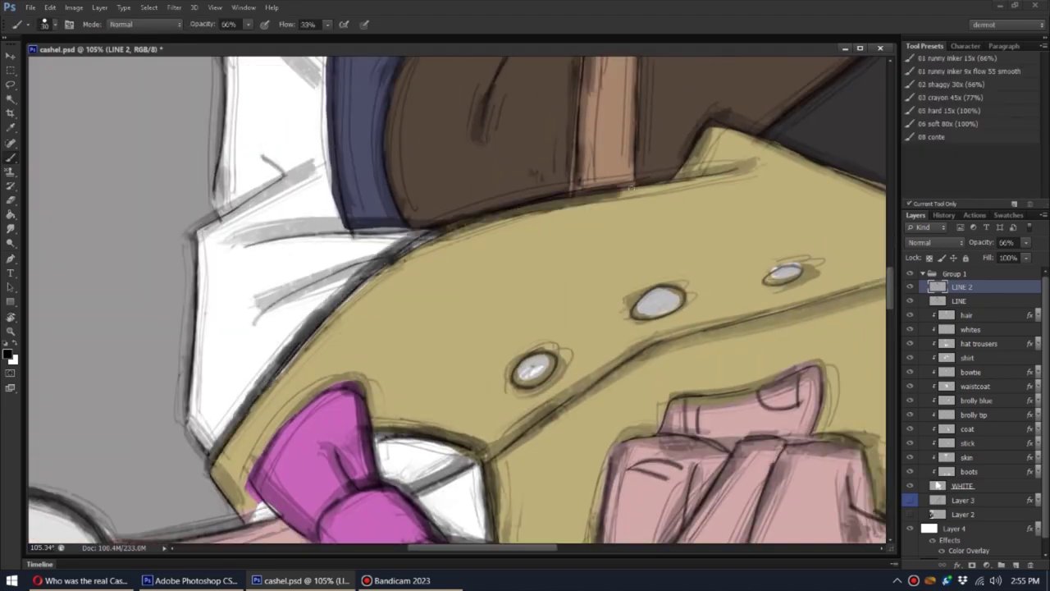
pyautogui.hotkey('ctrl', '0')
pyautogui.scroll(5, 467, 205)
pyautogui.press('b')
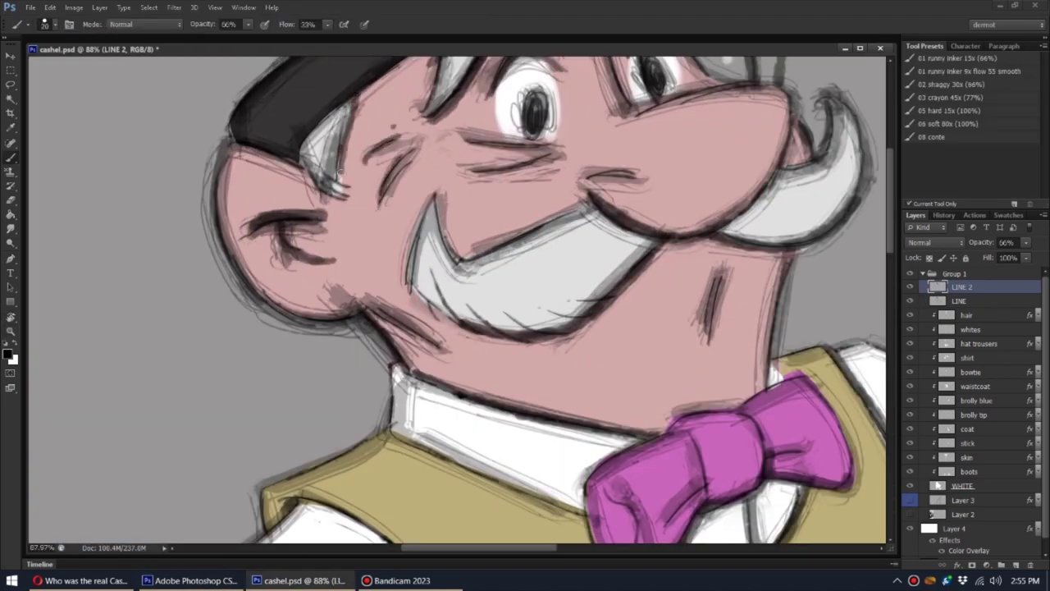
pyautogui.press('z')
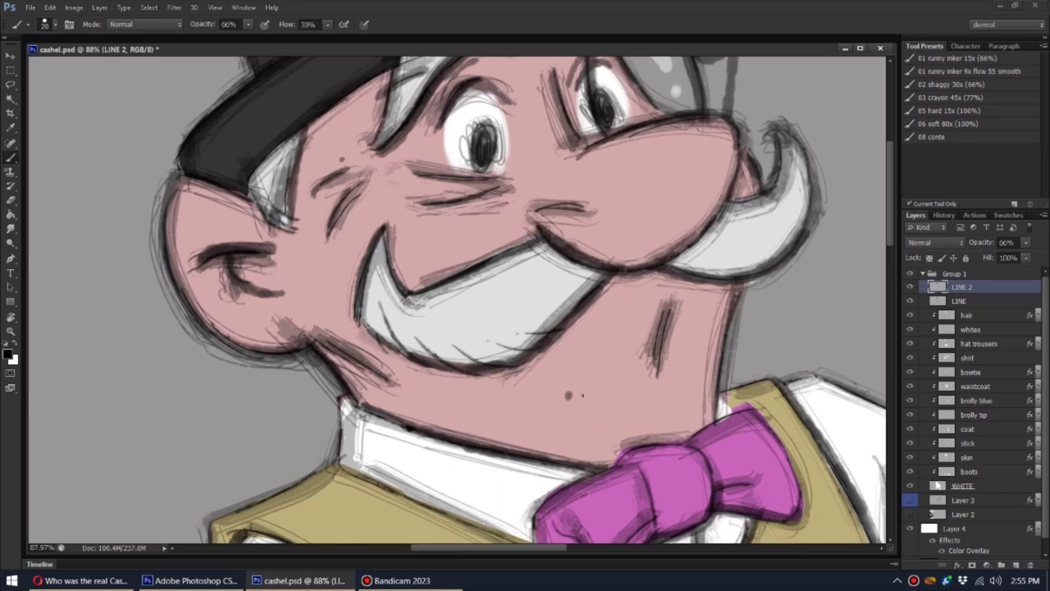
pyautogui.moveTo(716, 226)
pyautogui.mouseDown()
pyautogui.moveTo(621, 259)
pyautogui.moveTo(574, 261)
pyautogui.mouseUp()
# - Collapse Group 1, rename it cashel, and name a new layer ground
pyautogui.click(923, 273)
pyautogui.doubleClick(955, 273)
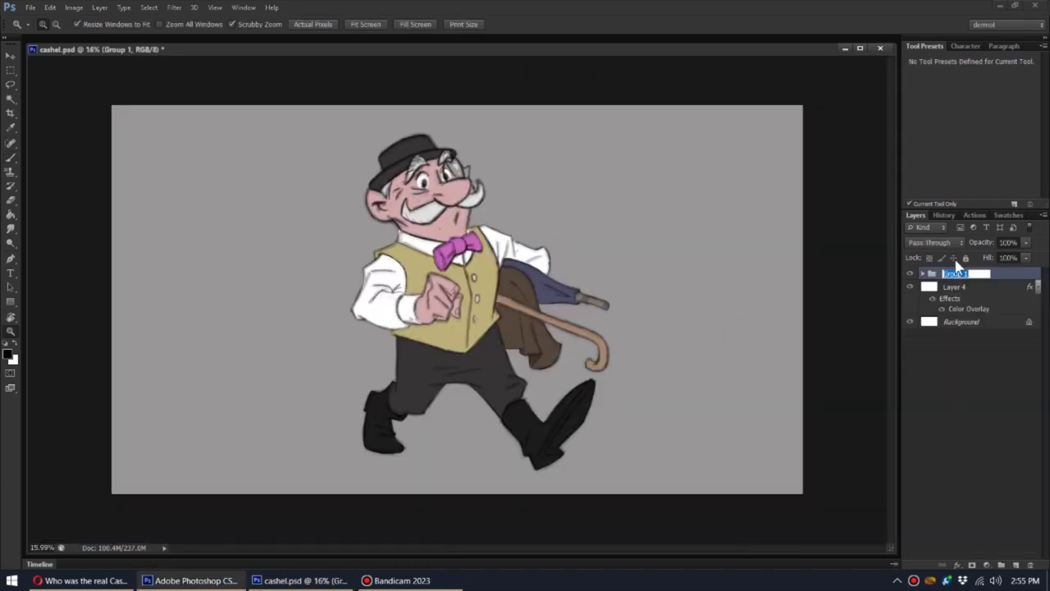
pyautogui.write('cashel')
pyautogui.press('Tab')
pyautogui.write('grount')
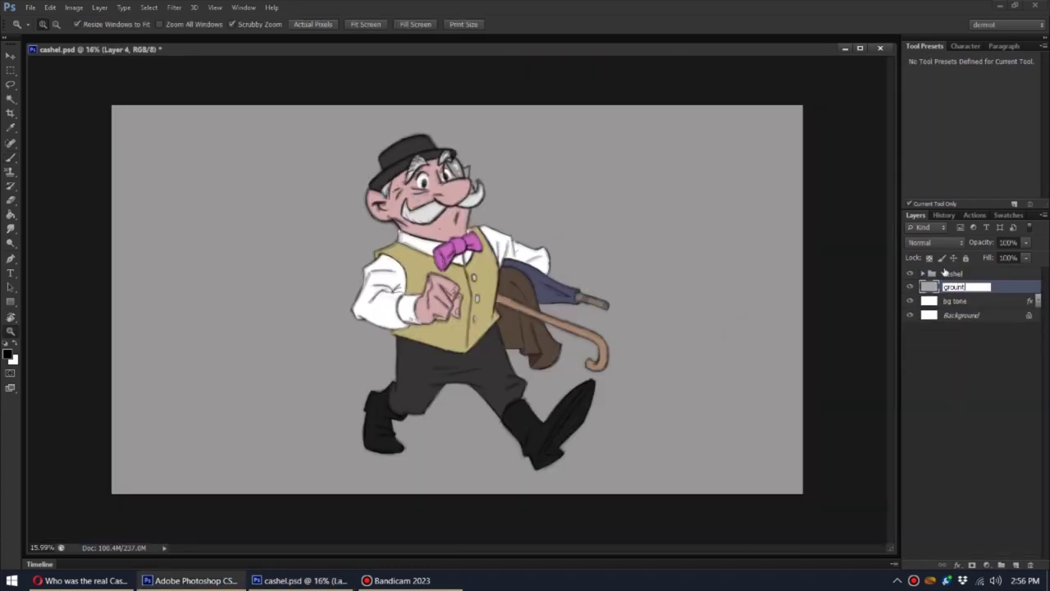
pyautogui.click(923, 273)
# - Ink darker lines along the fist's top and lower-left edges on a rotated view
pyautogui.moveTo(444, 275); pyautogui.dragTo(508, 276)
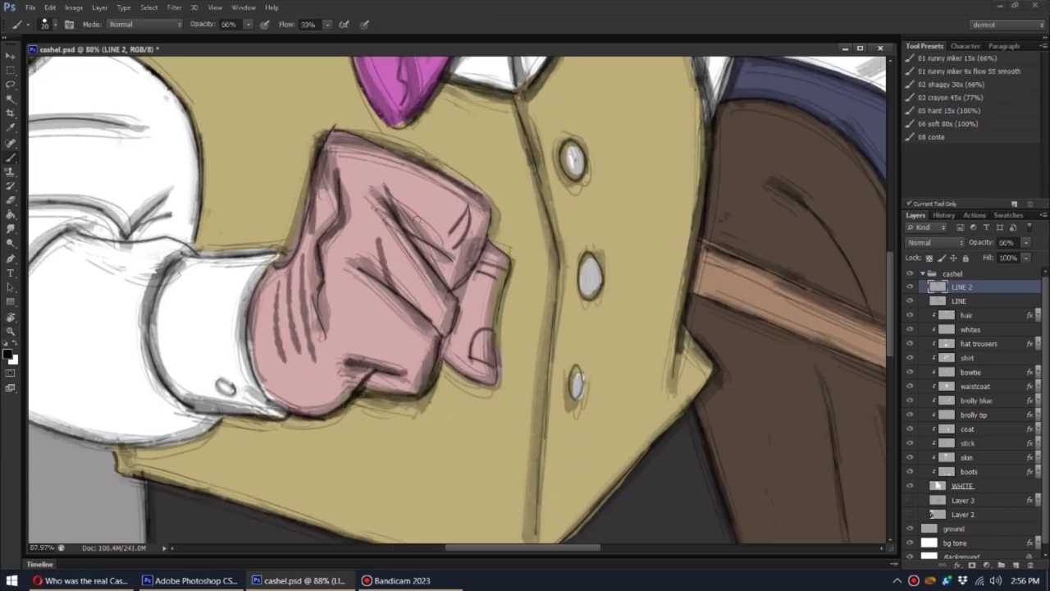
pyautogui.moveTo(480, 374); pyautogui.dragTo(385, 246)
pyautogui.moveTo(246, 291); pyautogui.dragTo(397, 219)
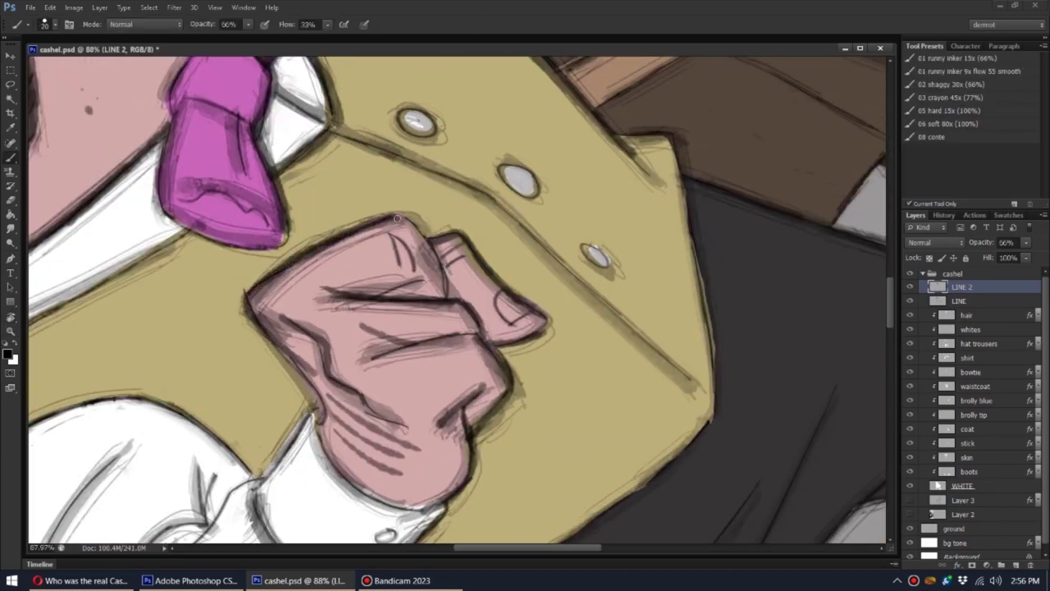
pyautogui.moveTo(254, 316); pyautogui.dragTo(326, 420)
pyautogui.press('r')
pyautogui.moveTo(563, 352); pyautogui.dragTo(459, 410)
# - Ink lines along the shirt cuff and shirt edge, then return the view upright
pyautogui.moveTo(344, 465); pyautogui.dragTo(394, 465)
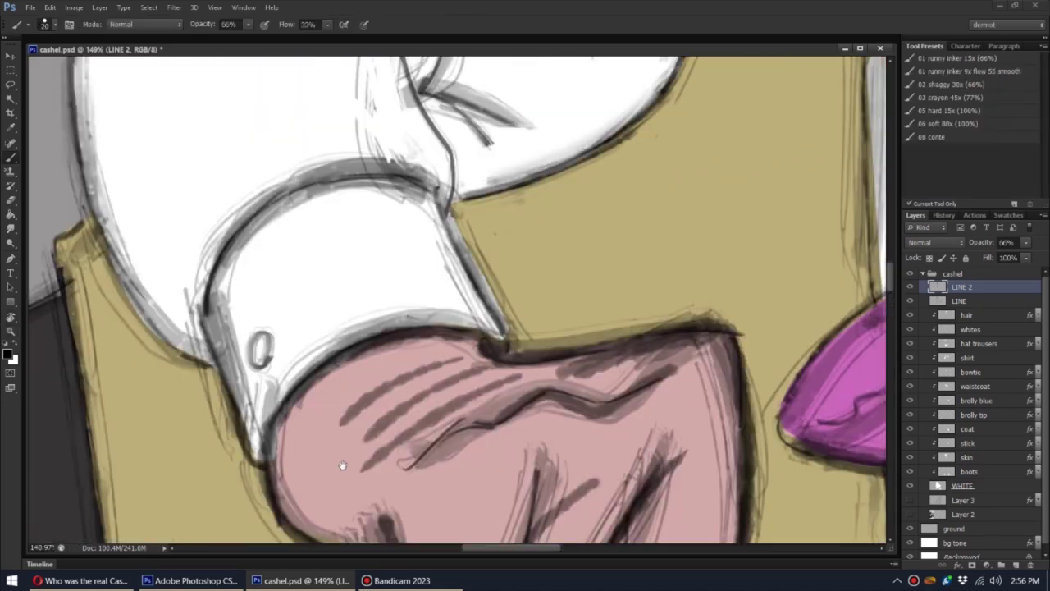
pyautogui.moveTo(209, 350)
pyautogui.mouseDown()
pyautogui.moveTo(301, 195)
pyautogui.moveTo(426, 393)
pyautogui.mouseUp()
pyautogui.moveTo(263, 427); pyautogui.dragTo(295, 214)
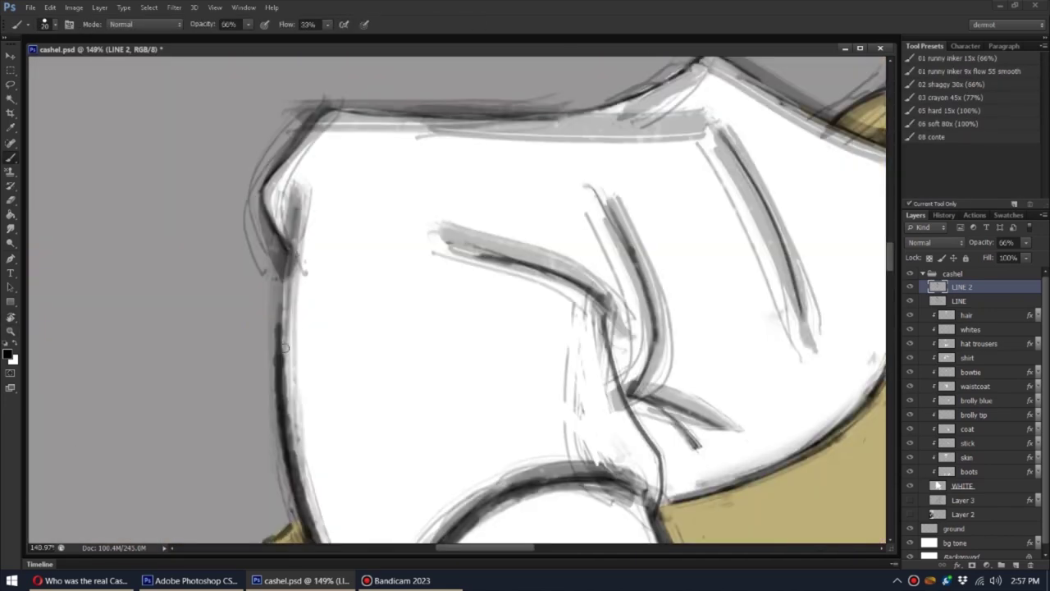
pyautogui.moveTo(295, 352); pyautogui.dragTo(329, 115)
pyautogui.moveTo(501, 257); pyautogui.dragTo(575, 164)
pyautogui.moveTo(574, 287); pyautogui.dragTo(493, 205)
pyautogui.moveTo(738, 369); pyautogui.dragTo(634, 369)
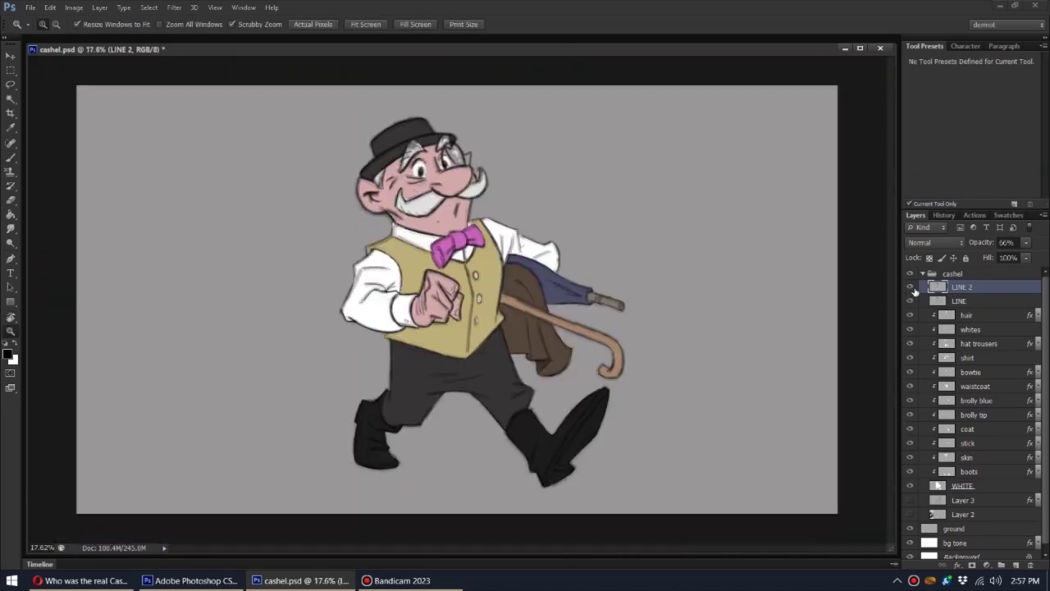
# - Add the SH and LT layers, try blend modes on SH, and leave it at Normal
pyautogui.click(968, 315)
pyautogui.write('SH')
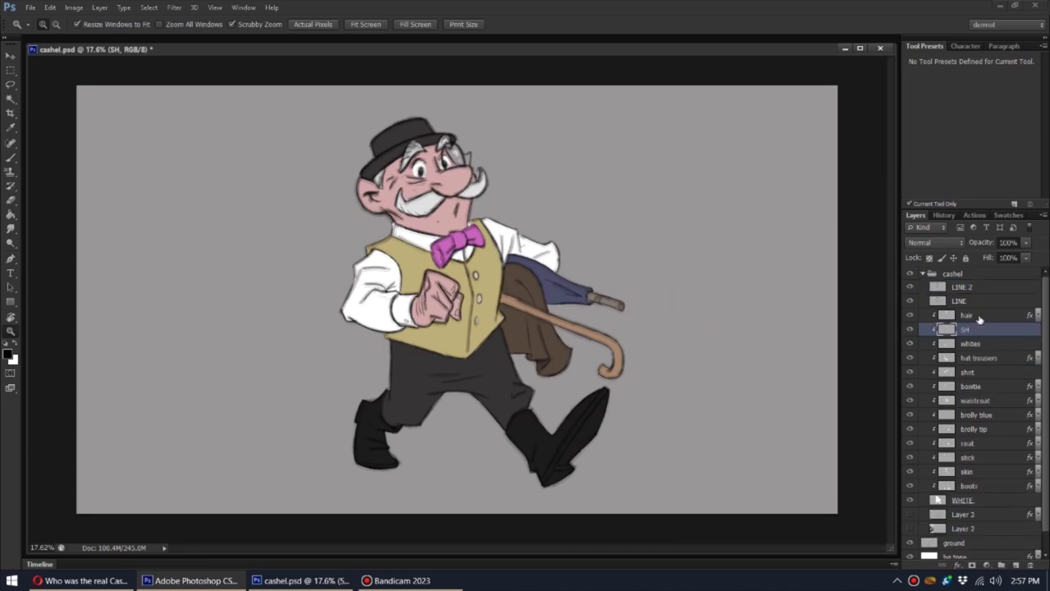
pyautogui.hotkey('ctrl', 'shift', 'alt', 'n')
pyautogui.click(980, 315)
pyautogui.moveTo(418, 172); pyautogui.dragTo(492, 172)
pyautogui.press('b')
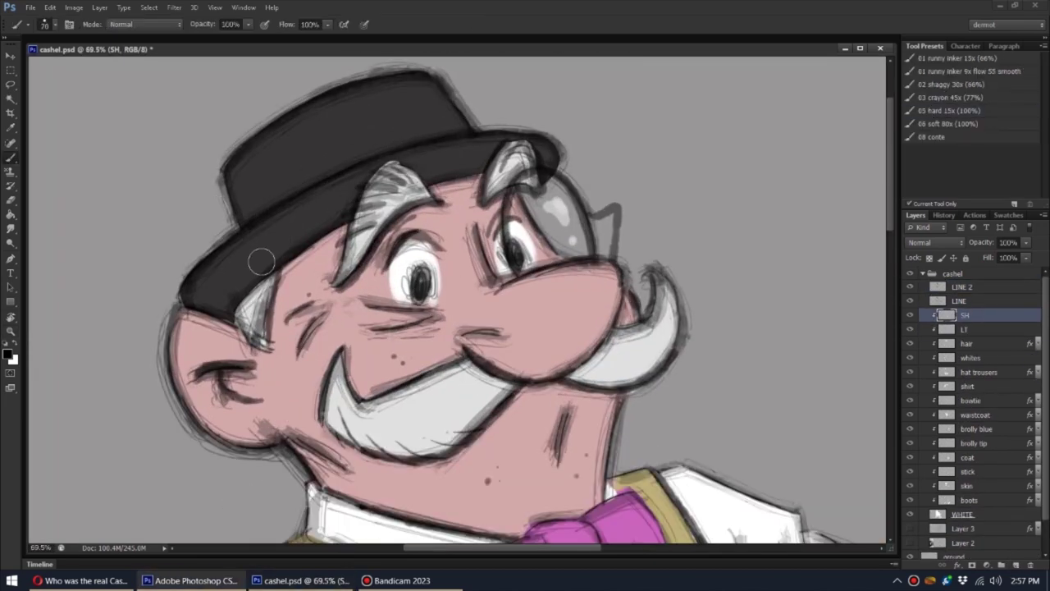
pyautogui.moveTo(246, 283); pyautogui.dragTo(333, 226)
pyautogui.click(936, 242)
pyautogui.click(927, 197)
pyautogui.click(931, 242)
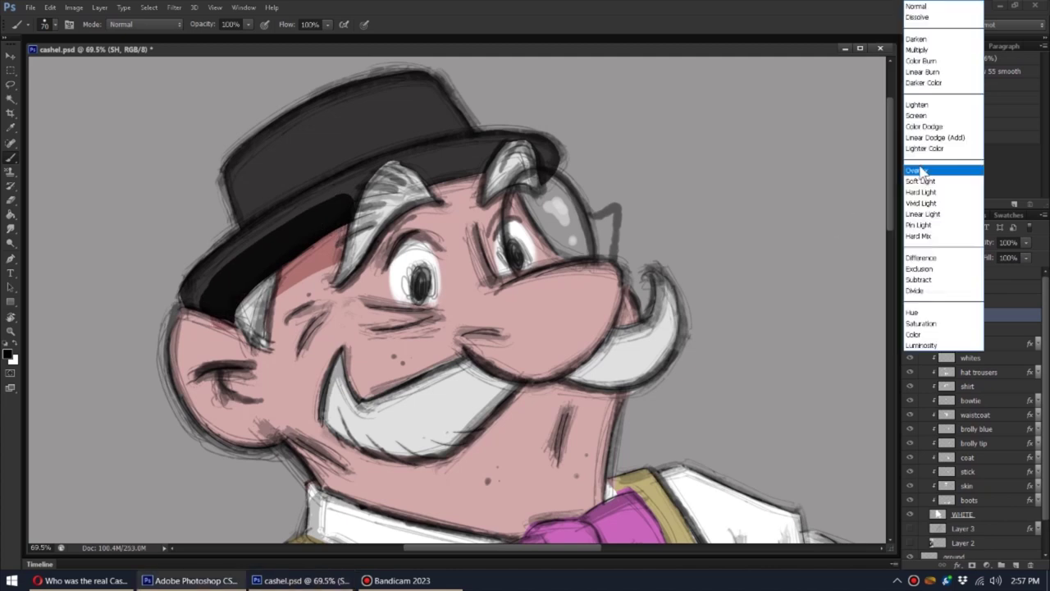
pyautogui.click(920, 344)
pyautogui.click(931, 242)
pyautogui.click(915, 6)
# - Paint brown shading on the cheek, hair, under the hat brim, brow and jaw
pyautogui.moveTo(1025, 242); pyautogui.dragTo(994, 260)
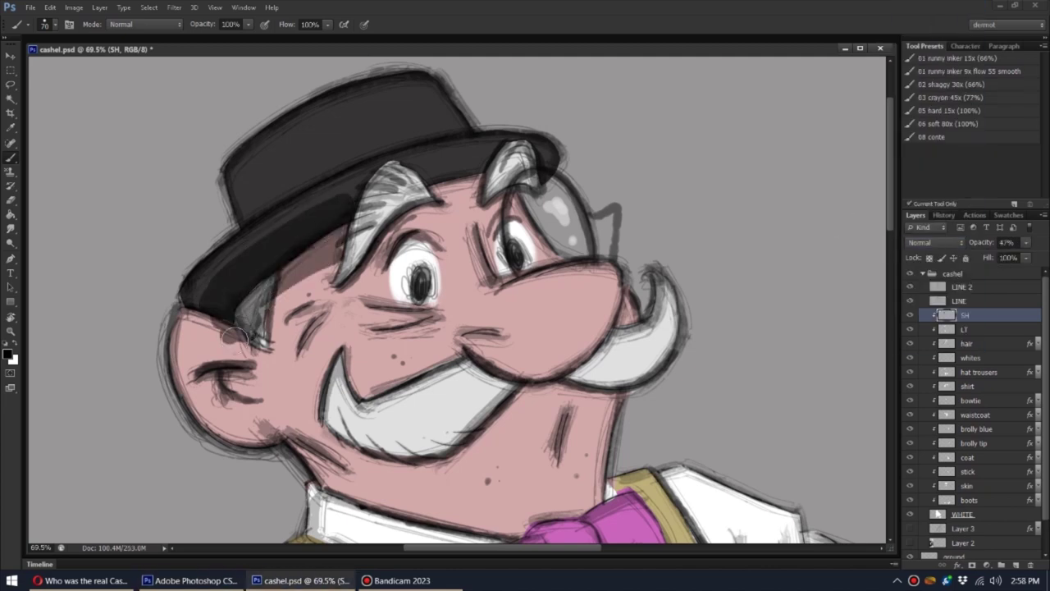
pyautogui.moveTo(246, 312); pyautogui.dragTo(196, 361)
pyautogui.moveTo(312, 218)
pyautogui.mouseDown()
pyautogui.moveTo(420, 212)
pyautogui.moveTo(542, 160)
pyautogui.mouseUp()
pyautogui.moveTo(328, 270); pyautogui.dragTo(189, 377)
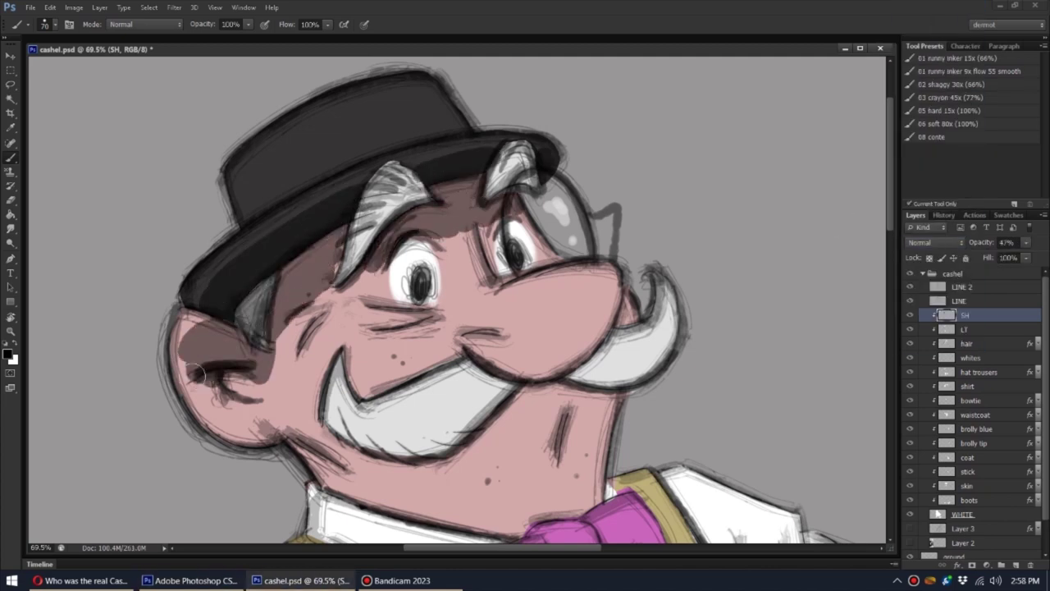
pyautogui.moveTo(246, 443); pyautogui.dragTo(337, 304)
pyautogui.press('r')
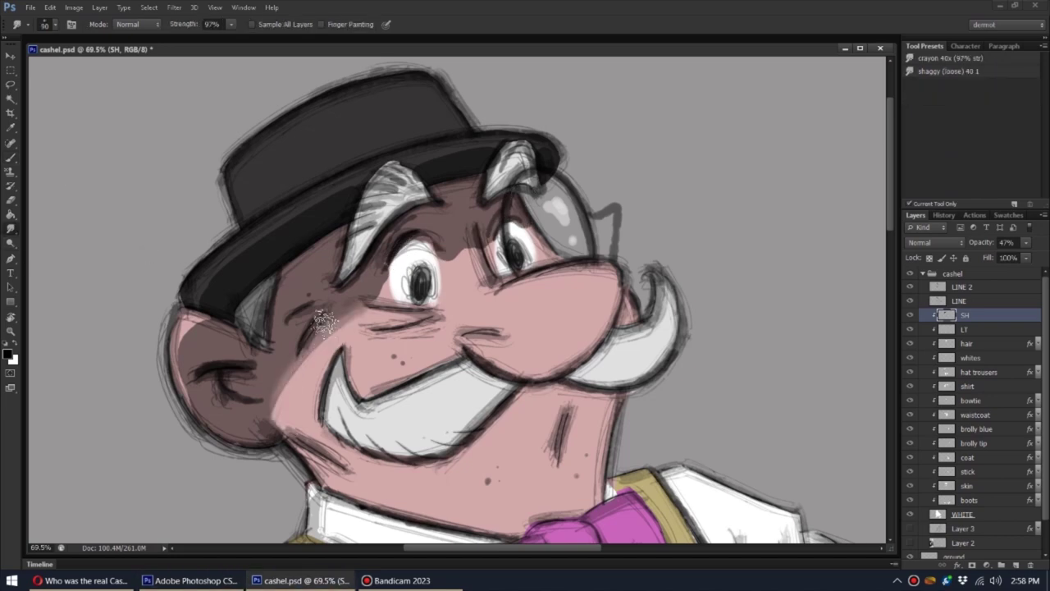
pyautogui.press('z')
pyautogui.moveTo(426, 246); pyautogui.dragTo(311, 246)
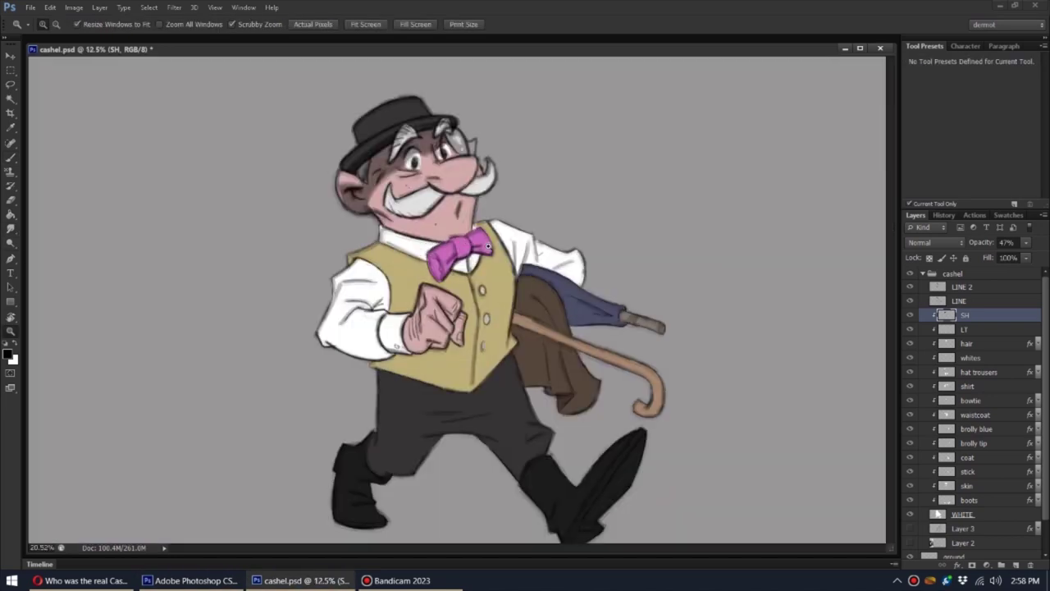
# - Shade under the nose and mustache, then soften it with a soft eraser and smudging
pyautogui.moveTo(426, 311); pyautogui.dragTo(526, 311)
pyautogui.press('b')
pyautogui.moveTo(385, 188); pyautogui.dragTo(459, 164)
pyautogui.moveTo(422, 197); pyautogui.dragTo(386, 270)
pyautogui.moveTo(443, 213); pyautogui.dragTo(410, 279)
pyautogui.press('e')
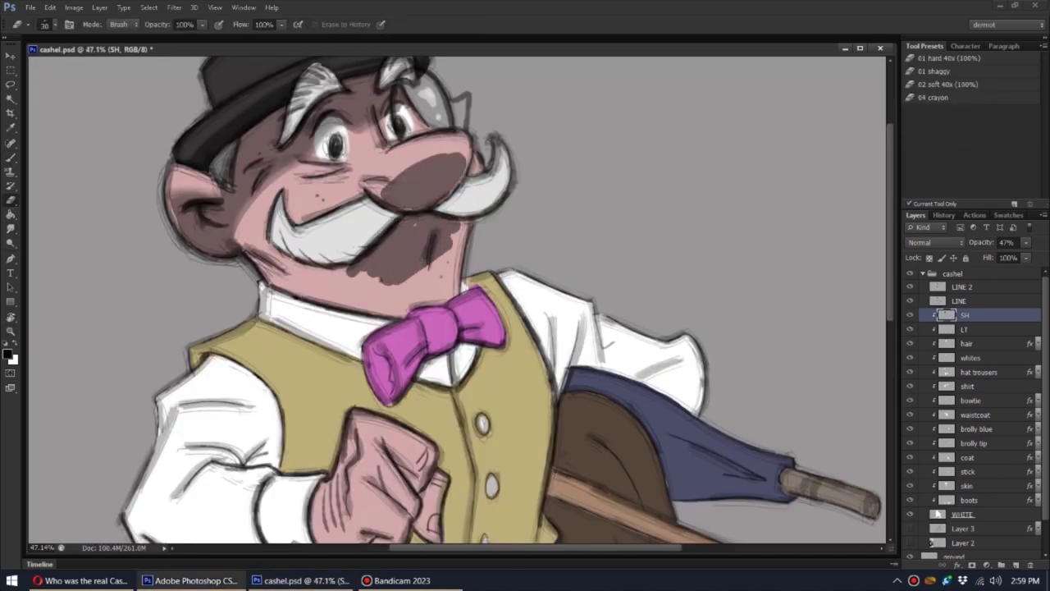
pyautogui.click(947, 84)
pyautogui.click(14, 233)
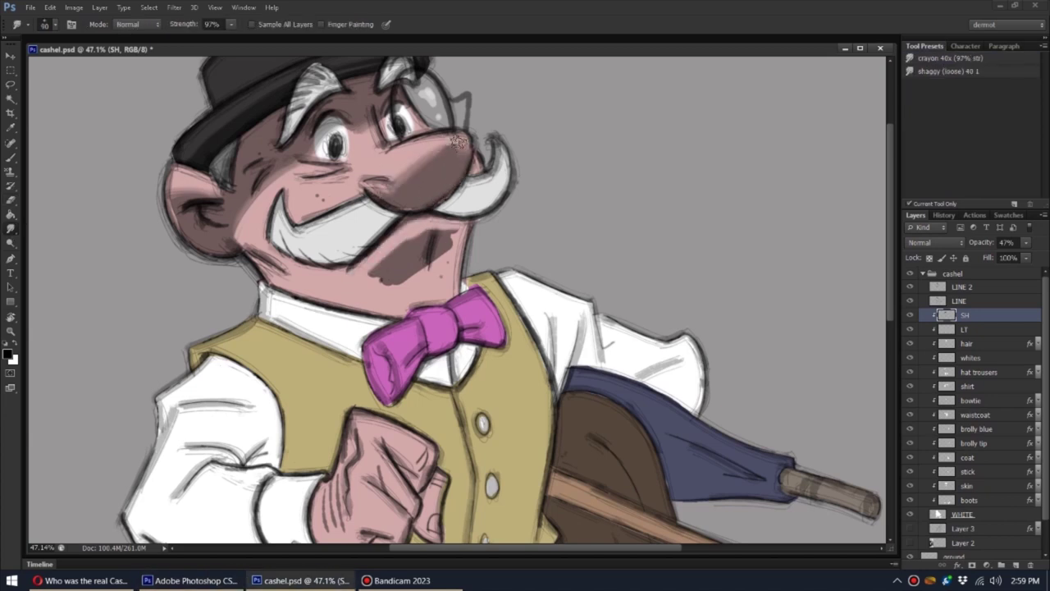
pyautogui.moveTo(435, 271)
pyautogui.mouseDown()
pyautogui.moveTo(408, 235)
pyautogui.moveTo(452, 248)
pyautogui.mouseUp()
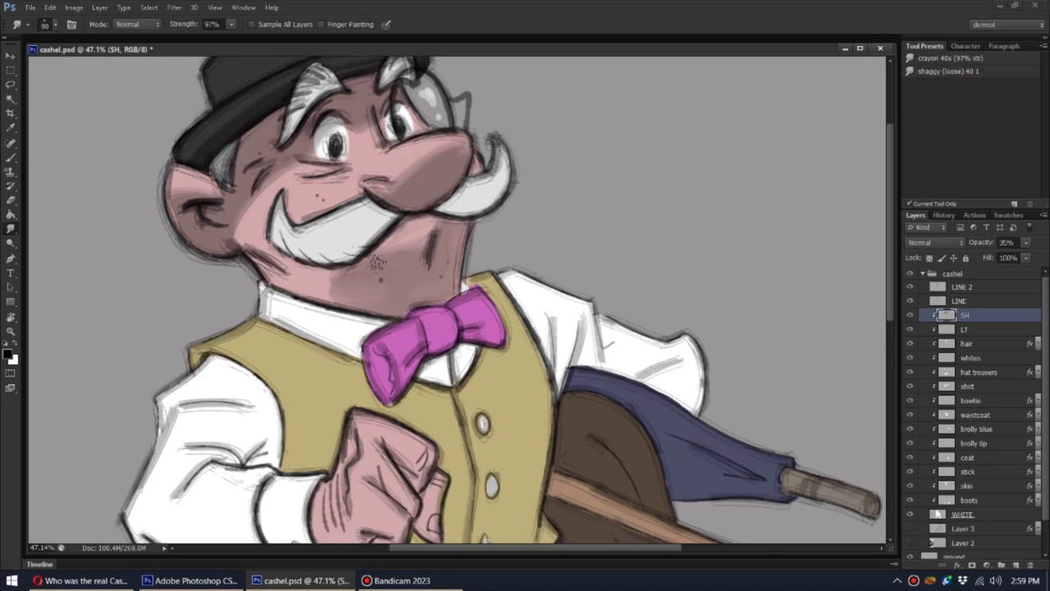
# - Adjust the hue and saturation of a lassoed shading area, then view the whole figure
pyautogui.scroll(-3, 448, 166)
pyautogui.scroll(3, 289, 343)
pyautogui.press('l')
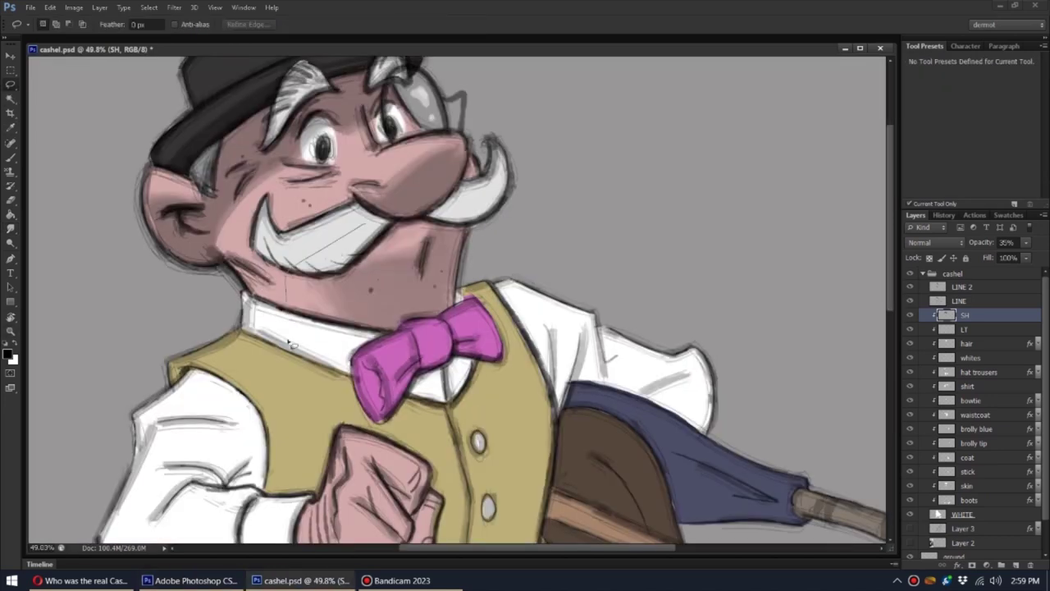
pyautogui.hotkey('ctrl', 'u')
pyautogui.press('Return')
pyautogui.hotkey('ctrl', 'd')
pyautogui.scroll(-3, 386, 229)
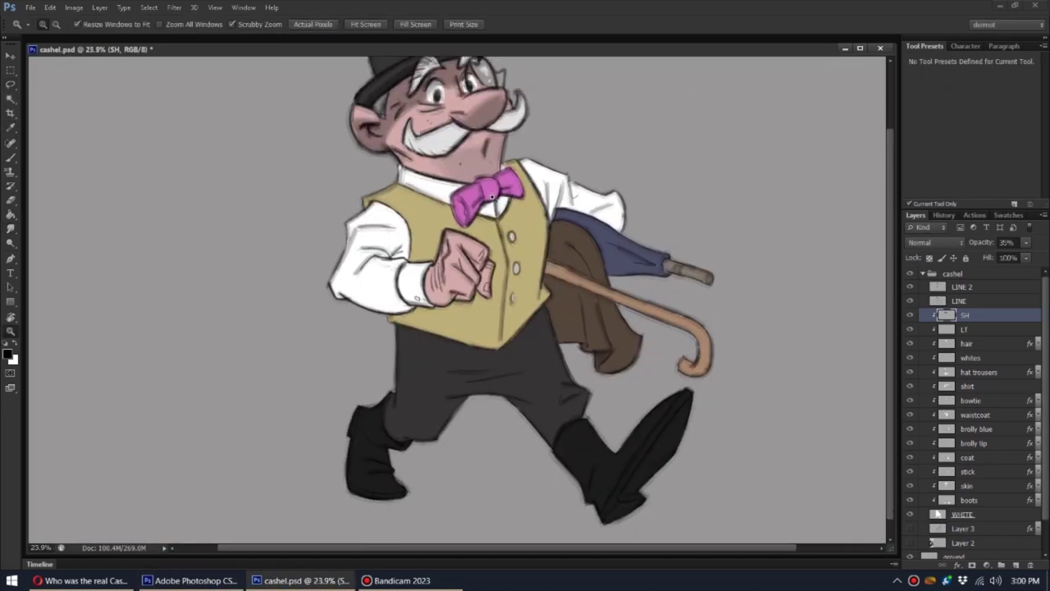
pyautogui.scroll(4, 385, 240)
pyautogui.press('b')
pyautogui.scroll(-3, 385, 246)
pyautogui.press('r')
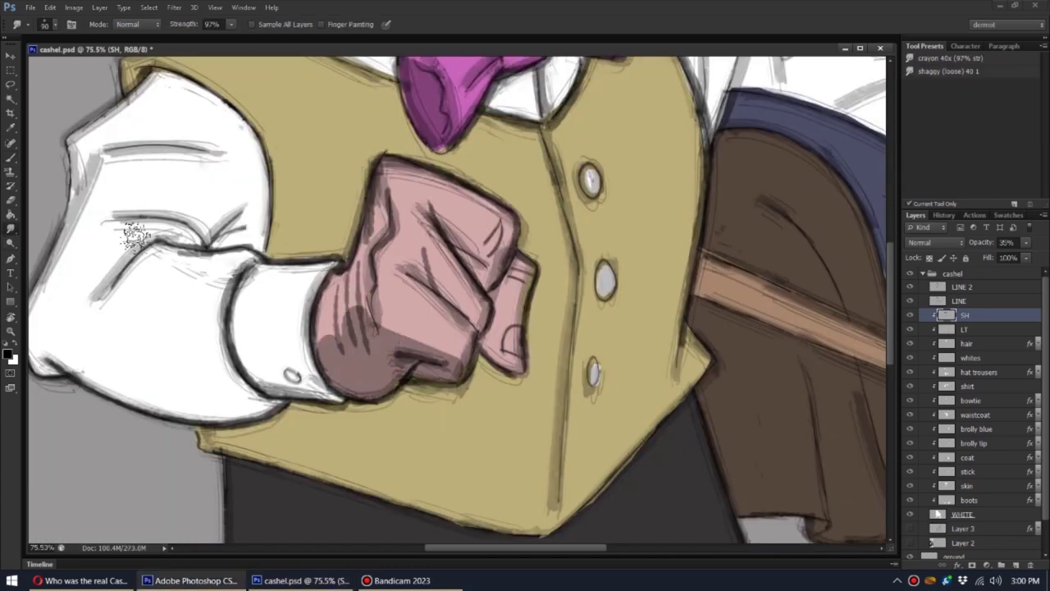
pyautogui.press('z')
pyautogui.hotkey('ctrl', '0')
# - Test textured brushes for grainy ground strokes, ending on the surface 3 rock strata brush
pyautogui.hotkey('ctrl', '-')
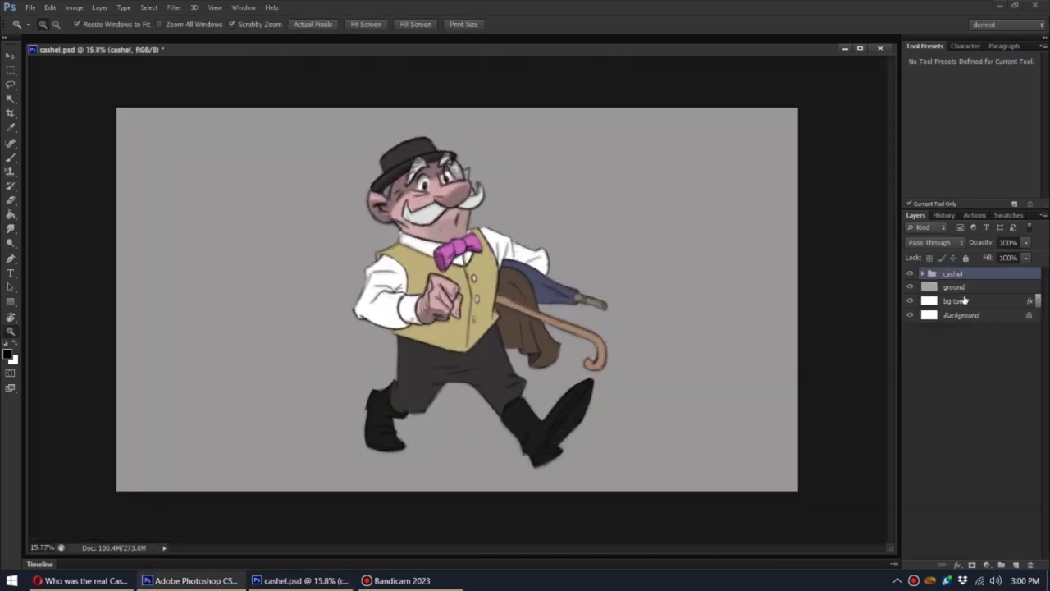
pyautogui.press('b')
pyautogui.rightClick(277, 189)
pyautogui.click(316, 458)
pyautogui.moveTo(328, 443); pyautogui.dragTo(542, 476)
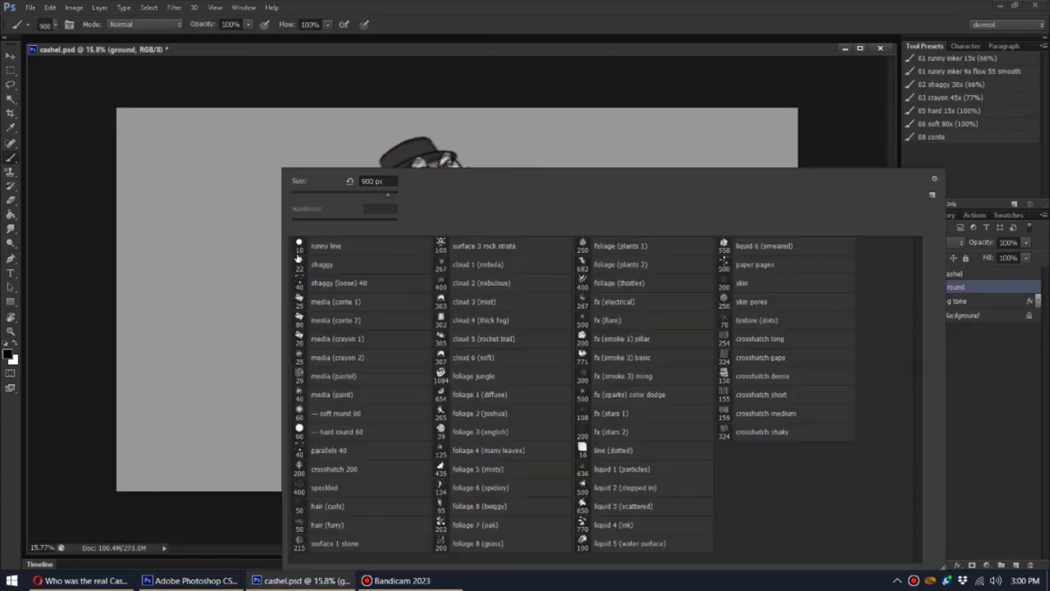
pyautogui.rightClick(304, 190)
pyautogui.click(329, 541)
pyautogui.moveTo(311, 459); pyautogui.dragTo(574, 394)
pyautogui.rightClick(293, 335)
pyautogui.doubleClick(484, 245)
# - Undo the grainy strokes, test the speckled brush beside the character, then undo the tests
pyautogui.hotkey('ctrl', 'z')
pyautogui.moveTo(230, 418); pyautogui.dragTo(328, 402)
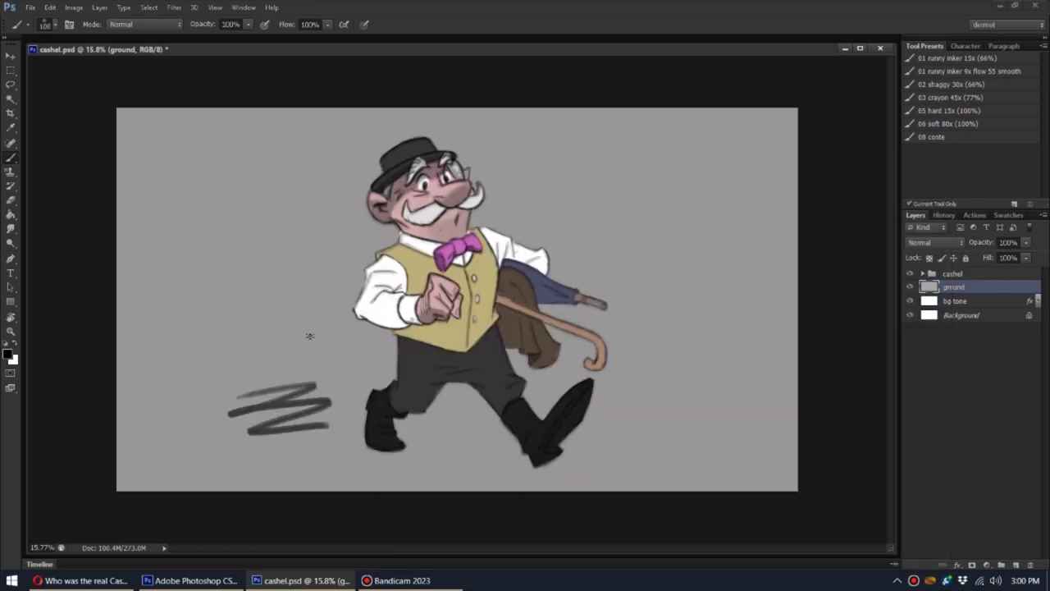
pyautogui.rightClick(390, 367)
pyautogui.click(332, 491)
pyautogui.press('Return')
pyautogui.moveTo(226, 381); pyautogui.dragTo(337, 345)
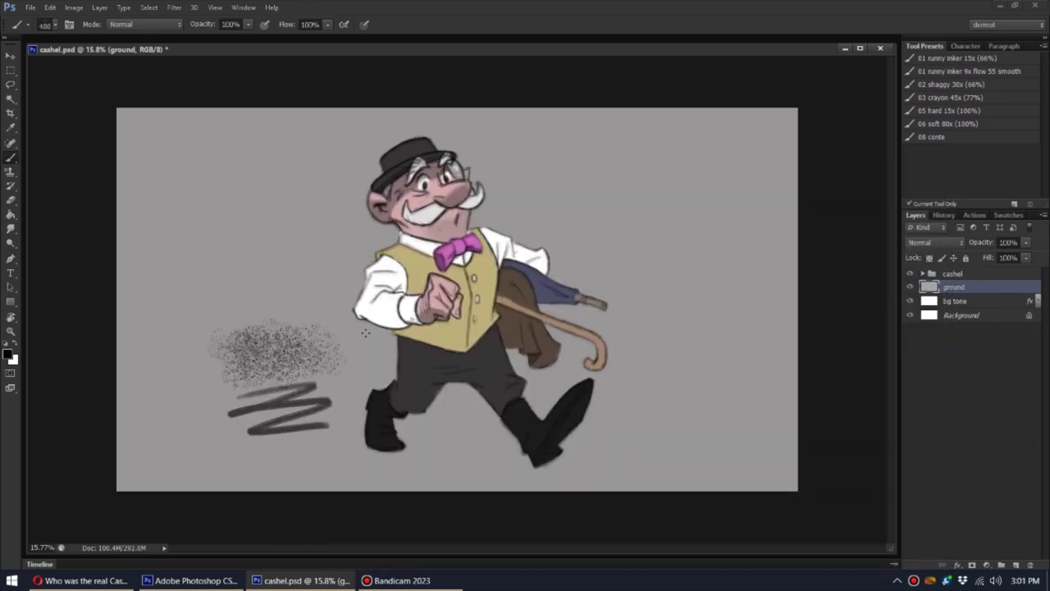
pyautogui.moveTo(217, 304); pyautogui.dragTo(304, 271)
pyautogui.press('z')
pyautogui.moveTo(271, 328); pyautogui.dragTo(400, 330)
pyautogui.hotkey('ctrl', 'alt', 'z')
pyautogui.press('b')
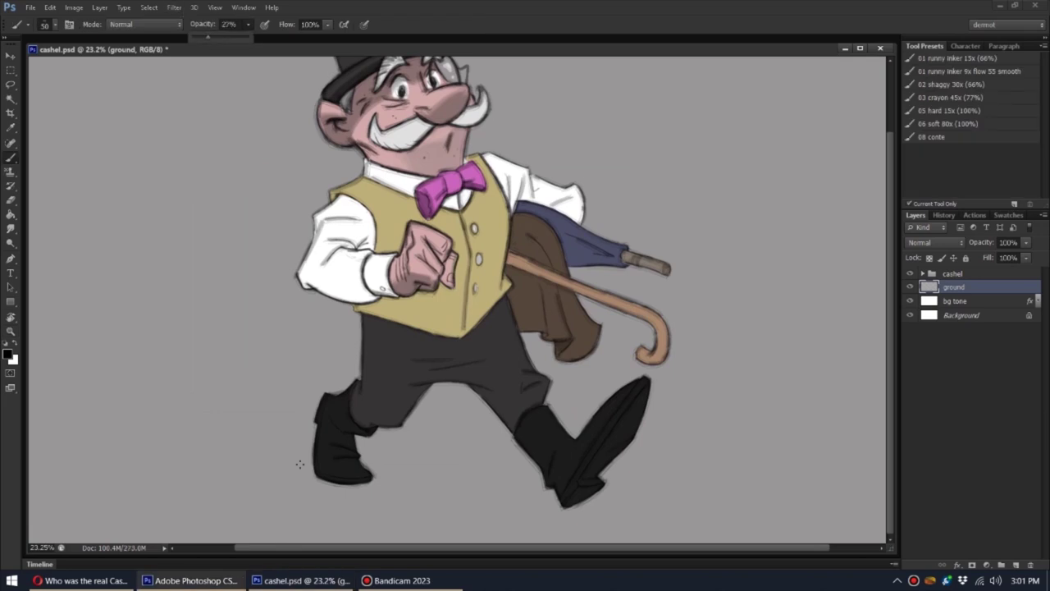
# - Paint grey ground shading under the feet at 27% opacity and extend the crop below the canvas
pyautogui.press('2')
pyautogui.press('7')
pyautogui.moveTo(247, 492)
pyautogui.mouseDown()
pyautogui.moveTo(738, 491)
pyautogui.moveTo(164, 509)
pyautogui.mouseUp()
pyautogui.press('z')
pyautogui.moveTo(492, 328); pyautogui.dragTo(411, 328)
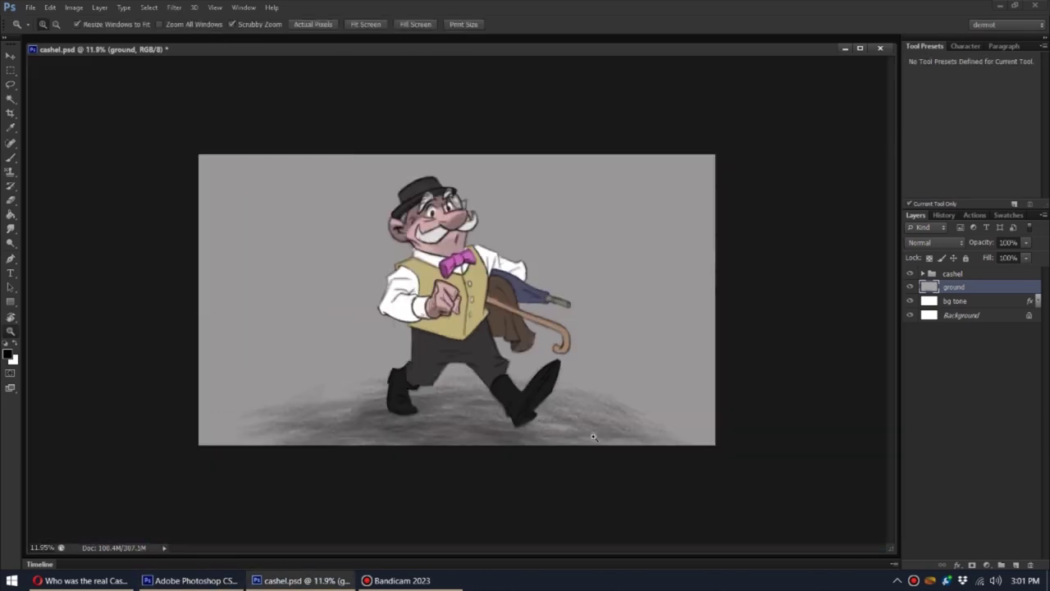
pyautogui.press('c')
pyautogui.moveTo(457, 418); pyautogui.dragTo(458, 426)
# - Commit the enlarged canvas and stretch bg tone to fill it using edge snapping
pyautogui.press('Return')
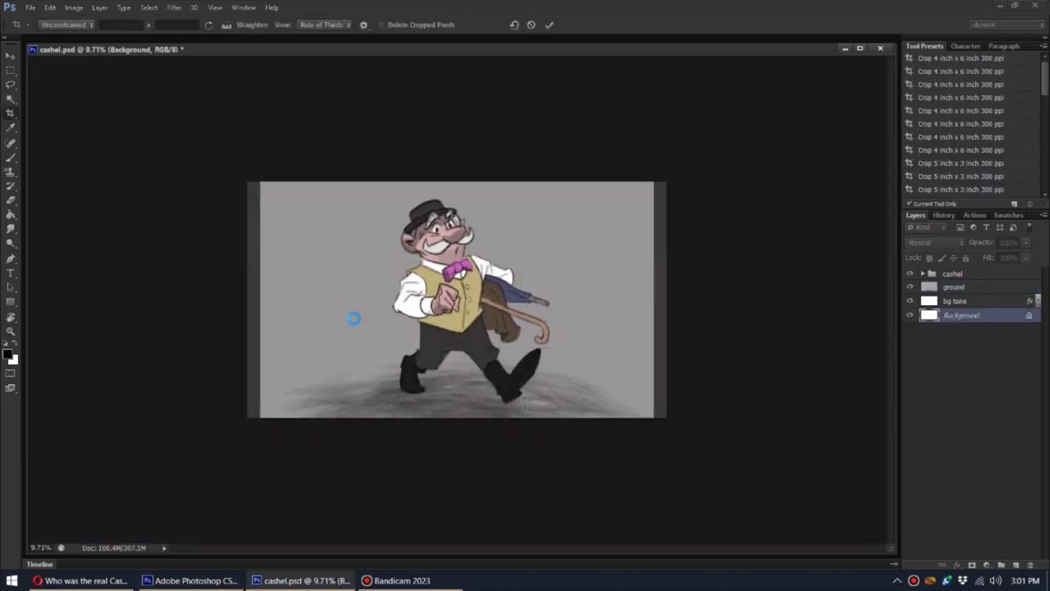
pyautogui.press('v')
pyautogui.keyDown('alt'); pyautogui.click(909, 319); pyautogui.keyUp('alt')
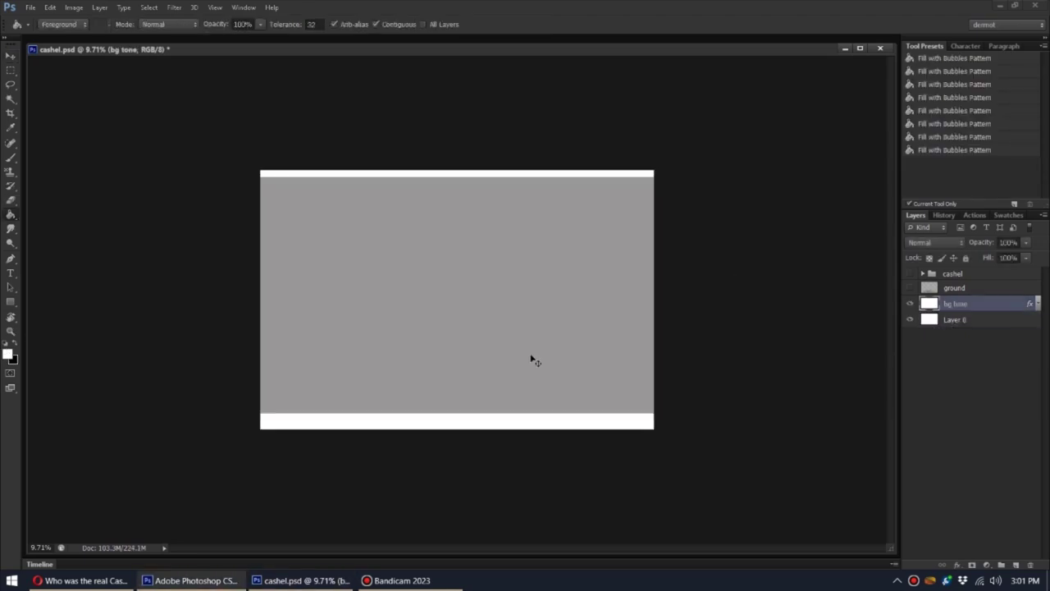
pyautogui.hotkey('ctrl', 't')
pyautogui.click(214, 7)
pyautogui.click(380, 264)
pyautogui.moveTo(667, 419); pyautogui.dragTo(654, 427)
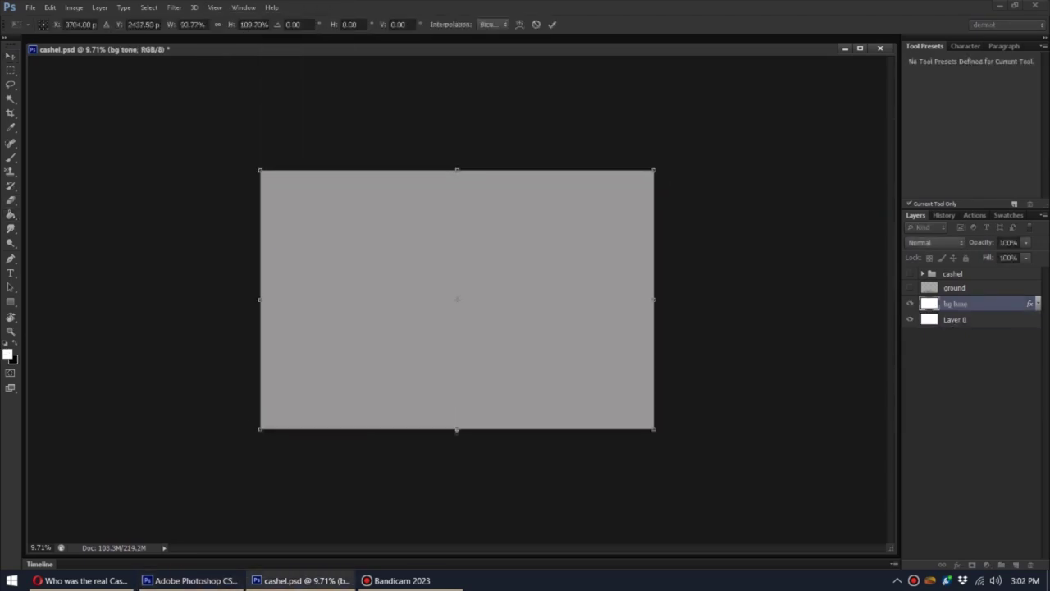
pyautogui.press('Return')
pyautogui.click(909, 287)
pyautogui.click(952, 287)
# - Paint soft white edges on a new vignette layer and add a layer named 'moon?'
pyautogui.press('g')
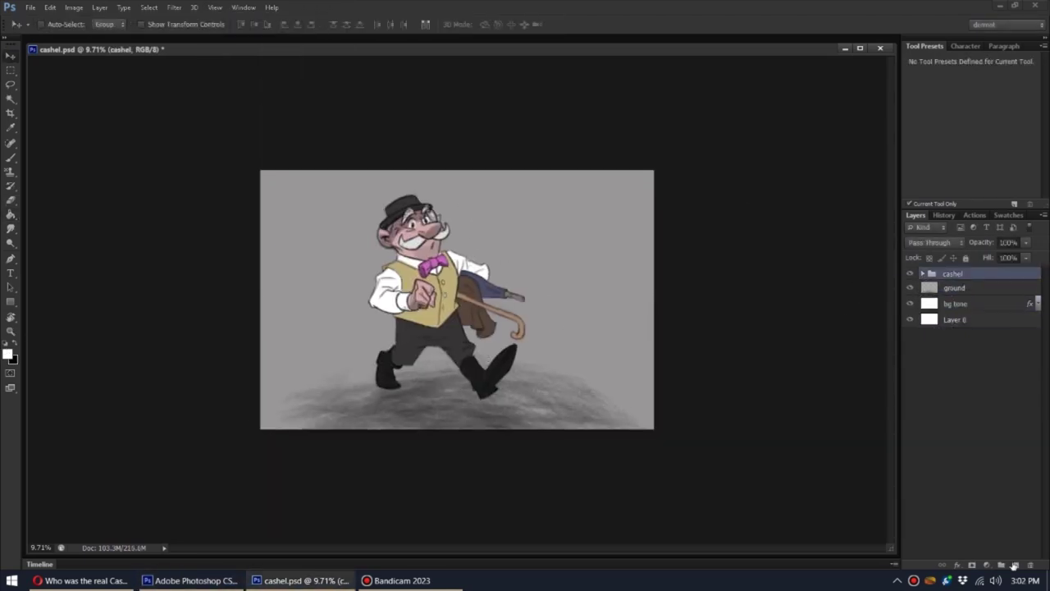
pyautogui.write('vignette')
pyautogui.press('Return')
pyautogui.press('b')
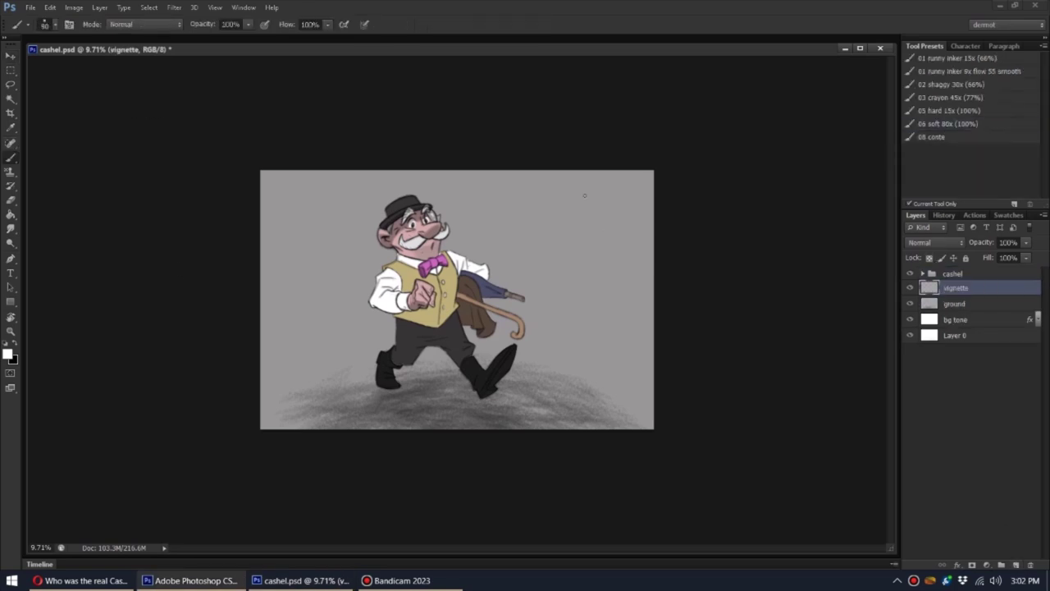
pyautogui.moveTo(585, 195)
pyautogui.mouseDown()
pyautogui.moveTo(649, 369)
pyautogui.moveTo(286, 413)
pyautogui.moveTo(286, 183)
pyautogui.moveTo(656, 220)
pyautogui.moveTo(553, 452)
pyautogui.moveTo(258, 356)
pyautogui.mouseUp()
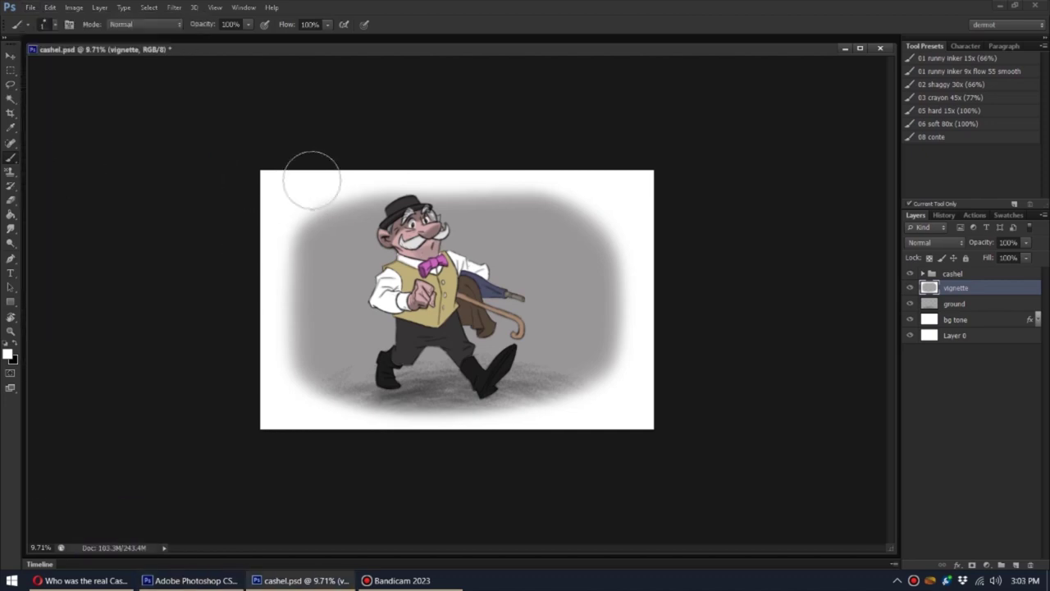
pyautogui.hotkey('ctrl', 'alt', 'shift', 'n')
pyautogui.doubleClick(954, 303)
# - Draw a white ellipse for the moon on the moon? layer
pyautogui.hotkey('ctrl', '0')
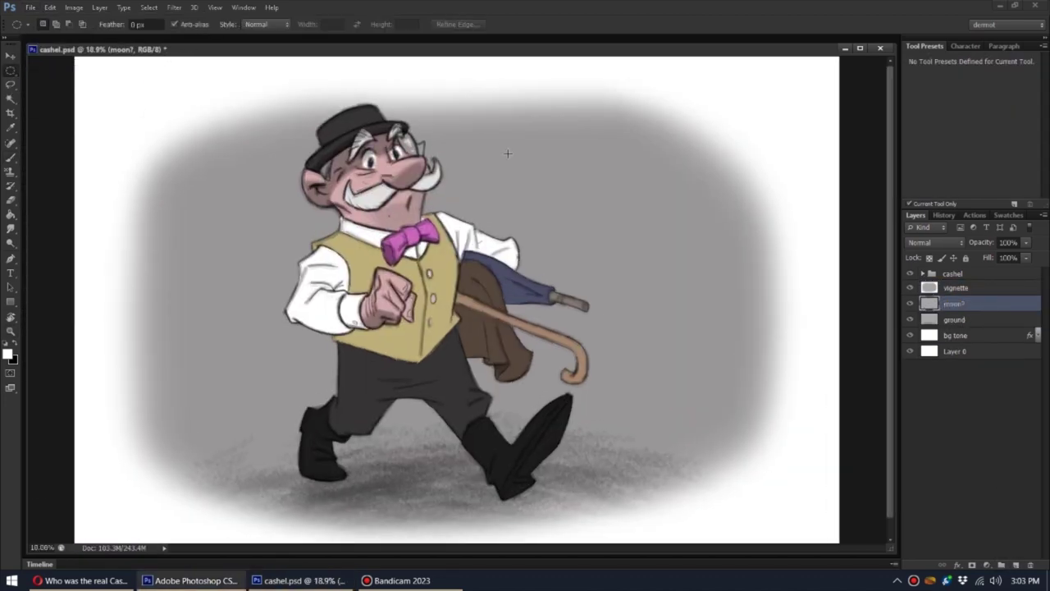
pyautogui.press('u')
pyautogui.moveTo(481, 136)
pyautogui.mouseDown()
pyautogui.moveTo(612, 268)
pyautogui.moveTo(563, 242)
pyautogui.mouseUp()
pyautogui.press('v')
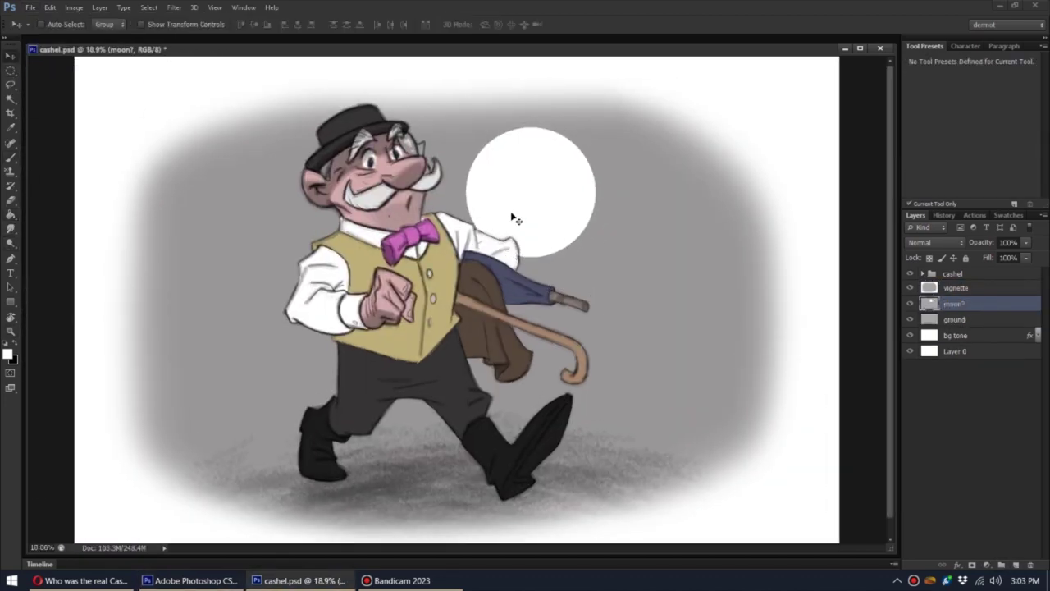
# - Inside the moon smart object, tint the disc light grey and brighten its right edge
pyautogui.doubleClick(955, 305)
pyautogui.hotkey('ctrl', '0')
pyautogui.press('c')
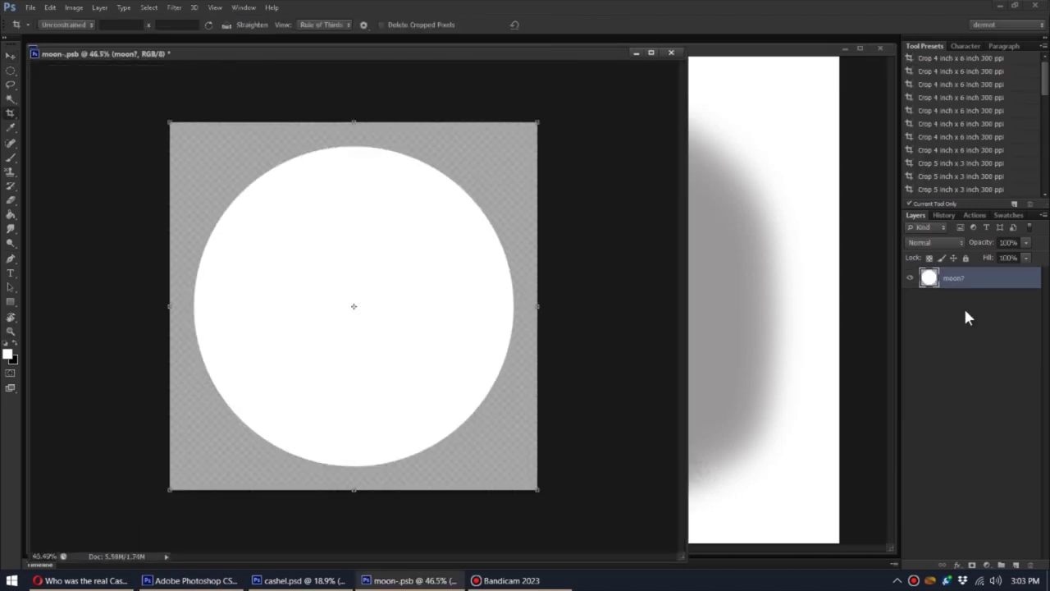
pyautogui.click(10, 56)
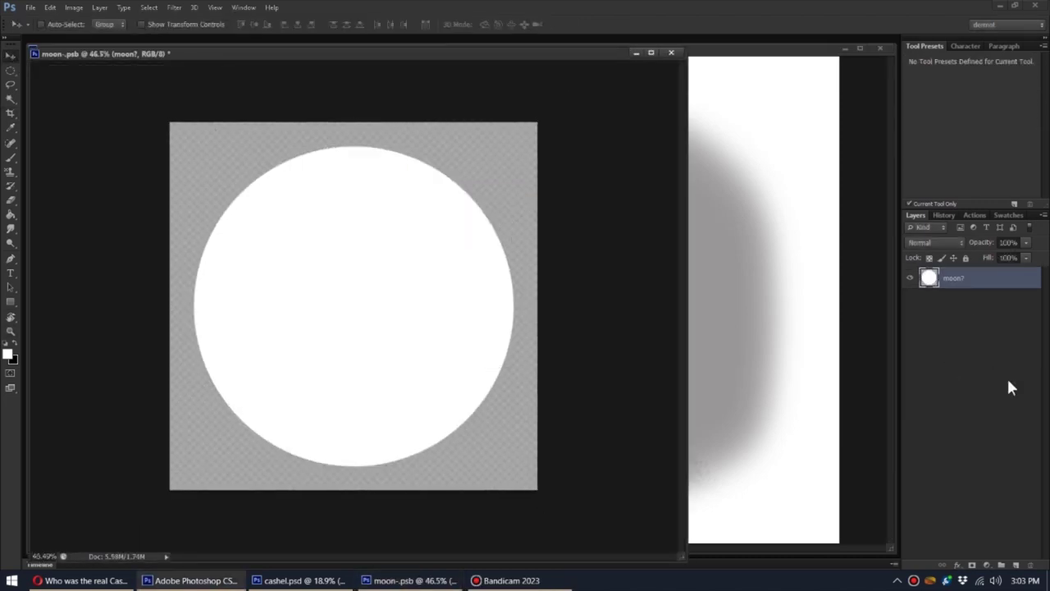
pyautogui.click(11, 358)
pyautogui.click(11, 157)
pyautogui.hotkey('alt', 'BackSpace')
pyautogui.click(8, 354)
pyautogui.click(976, 115)
pyautogui.moveTo(459, 197)
pyautogui.mouseDown()
pyautogui.moveTo(477, 395)
pyautogui.moveTo(455, 439)
pyautogui.mouseUp()
# - Paint dark crater dabs at 20% opacity, then save the moon smart object
pyautogui.click(963, 278)
pyautogui.press('x')
pyautogui.press('[')
pyautogui.press('[')
pyautogui.press('[')
pyautogui.press('2')
pyautogui.moveTo(267, 269)
pyautogui.mouseDown()
pyautogui.moveTo(275, 279)
pyautogui.moveTo(271, 267)
pyautogui.mouseUp()
pyautogui.moveTo(311, 215); pyautogui.dragTo(320, 223)
pyautogui.press(']')
pyautogui.press(']')
pyautogui.press(']')
pyautogui.press('0')
pyautogui.press('4')
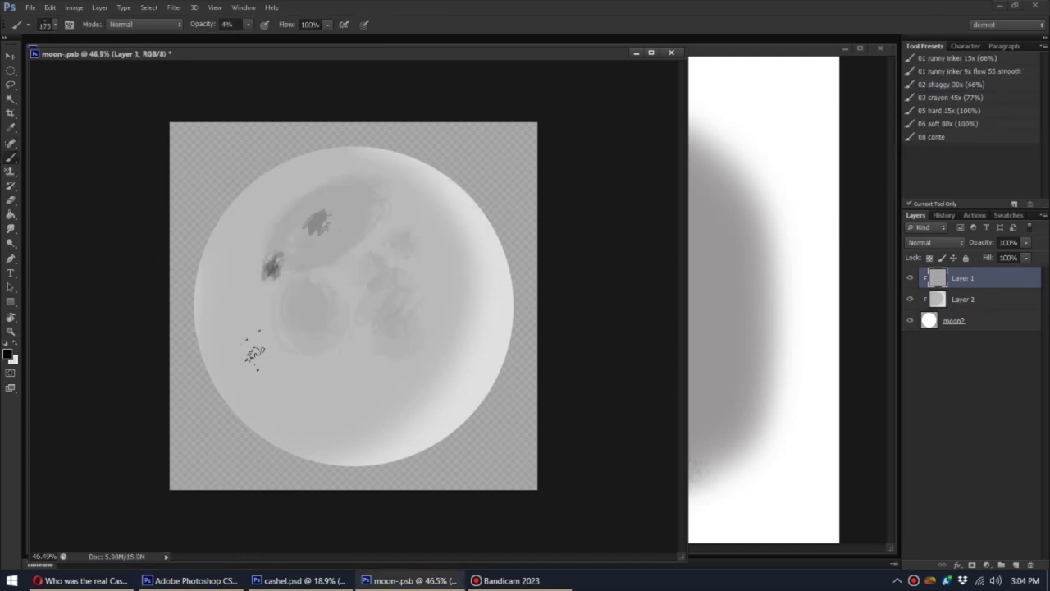
pyautogui.hotkey('ctrl', 'w')
pyautogui.press('Return')
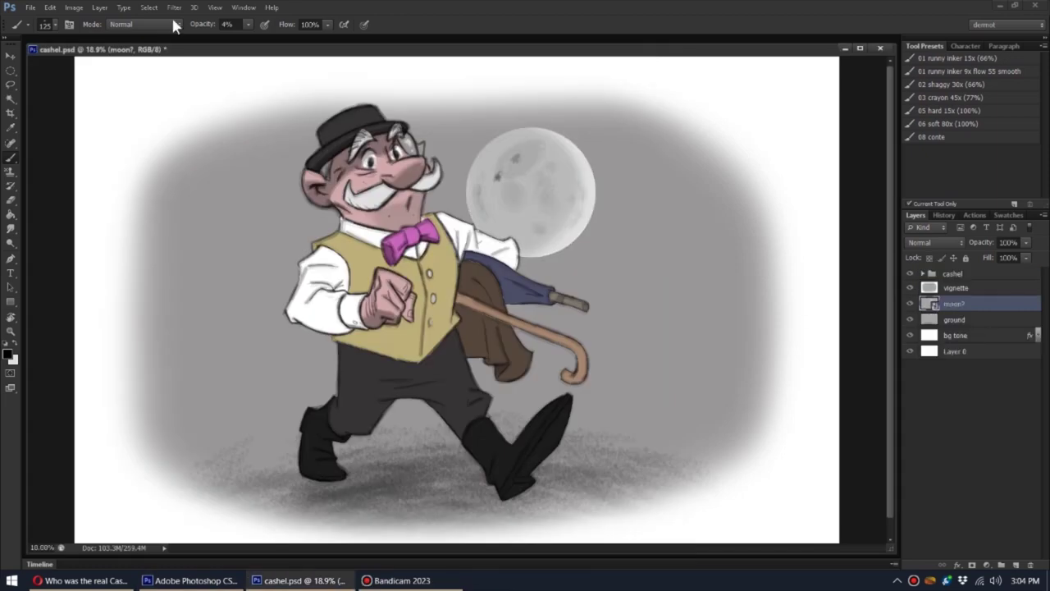
# - Apply a Gaussian Blur smart filter to the moon
pyautogui.click(174, 8)
pyautogui.click(371, 244)
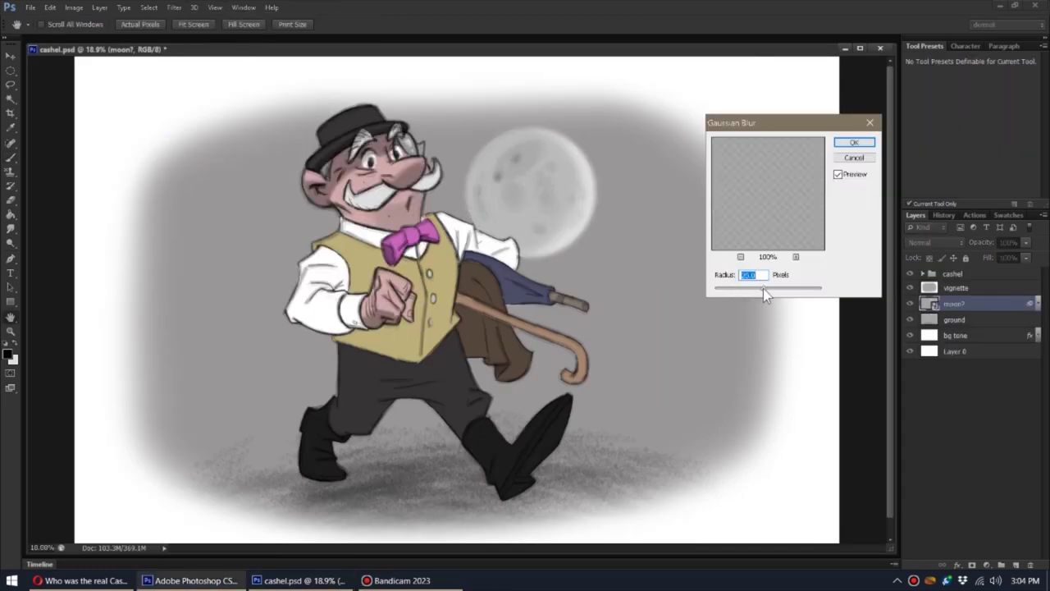
pyautogui.click(866, 163)
# - Smudge the crater shapes inside the moon smart object and save the changes
pyautogui.doubleClick(935, 305)
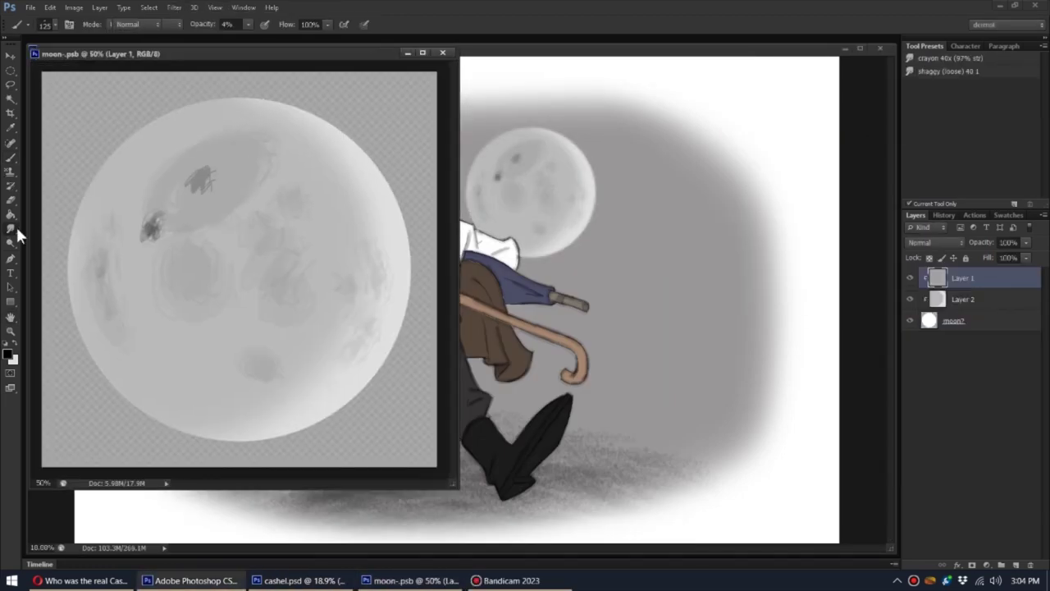
pyautogui.click(13, 227)
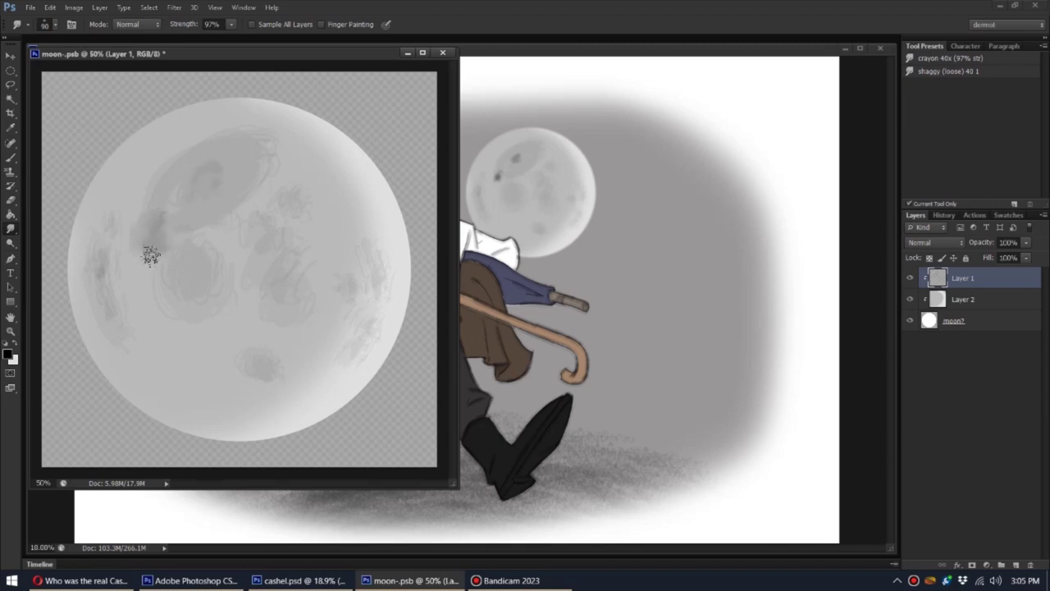
pyautogui.press('b')
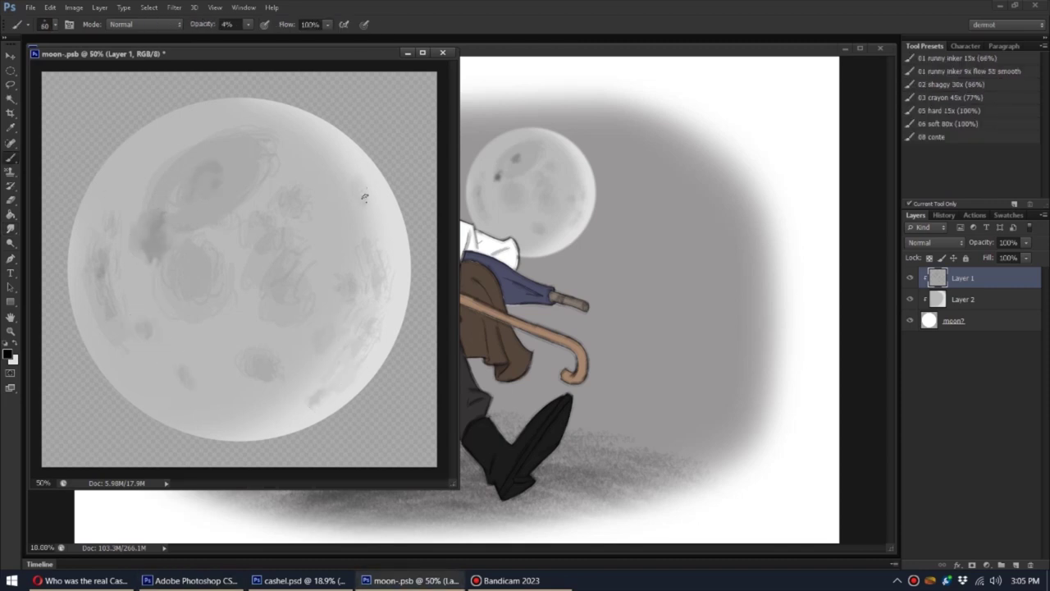
pyautogui.click(443, 52)
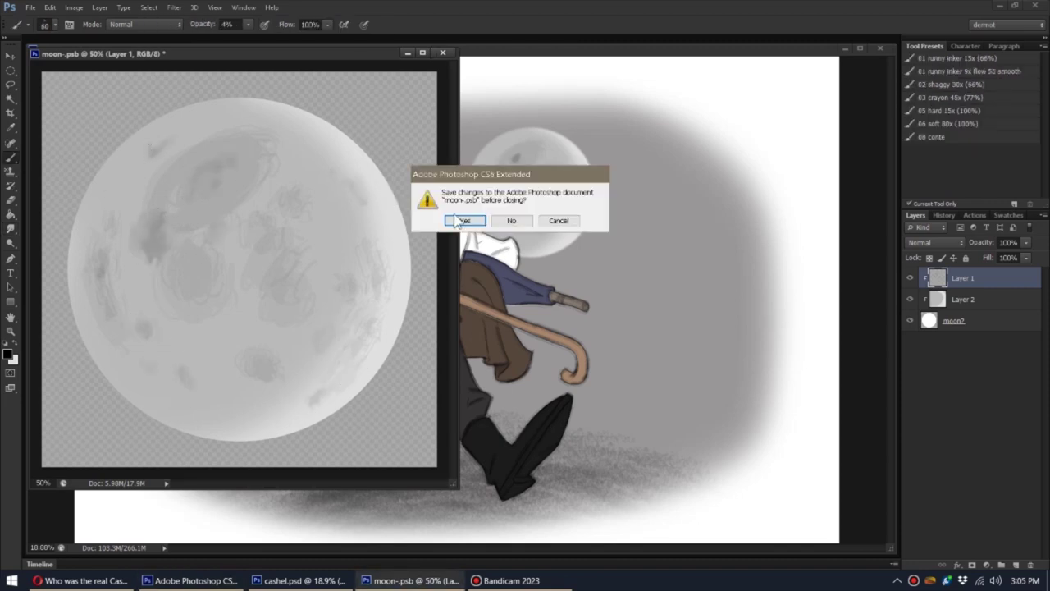
pyautogui.click(465, 220)
# - Position the moon behind the gentleman's shoulder
pyautogui.hotkey('ctrl', '-')
pyautogui.press('v')
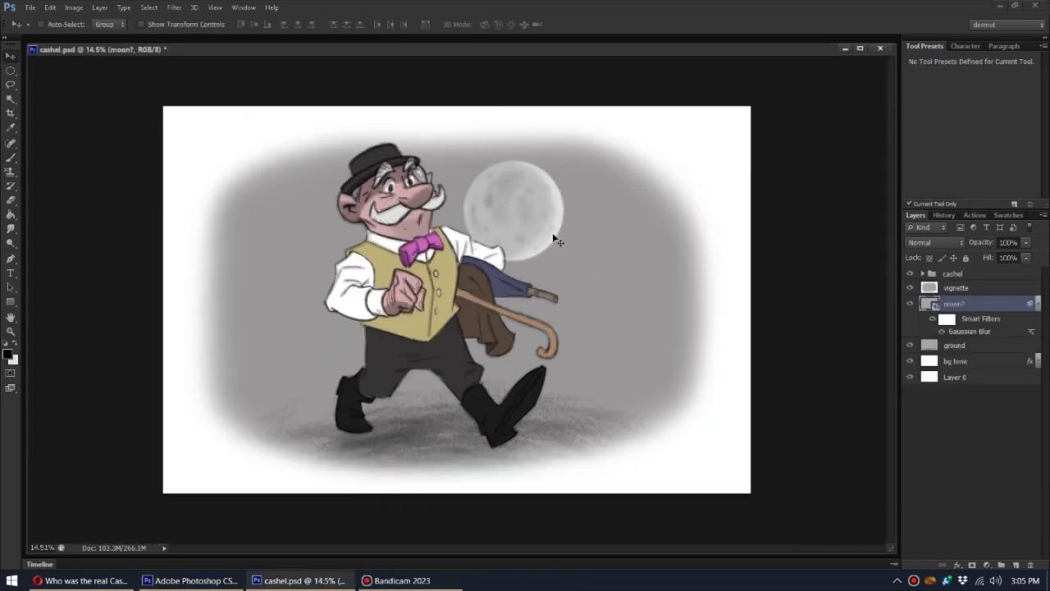
pyautogui.moveTo(556, 235)
pyautogui.mouseDown()
pyautogui.moveTo(525, 201)
pyautogui.moveTo(558, 211)
pyautogui.moveTo(548, 226)
pyautogui.mouseUp()
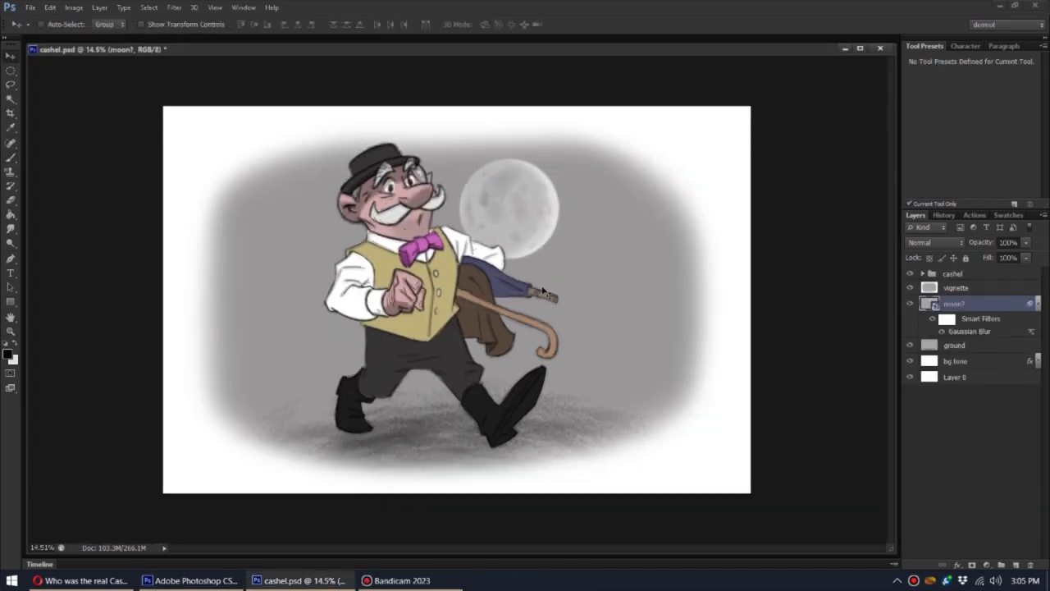
pyautogui.press('z')
pyautogui.moveTo(525, 329); pyautogui.dragTo(546, 334)
# - On a new layer above vignette, hand-letter the signature with the runny inker brush
pyautogui.click(1037, 303)
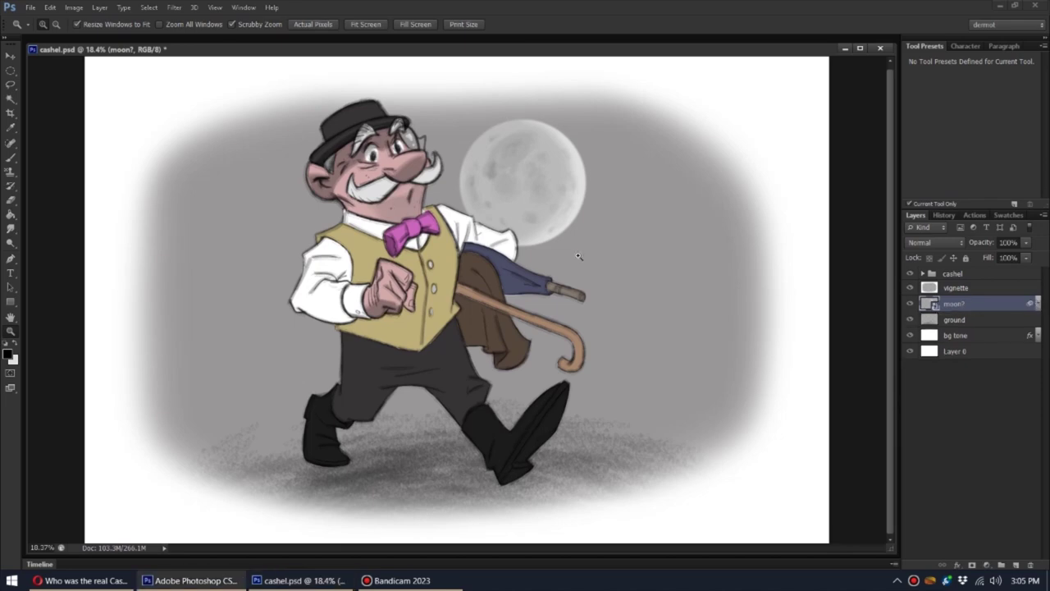
pyautogui.click(955, 288)
pyautogui.click(1001, 565)
pyautogui.click(525, 369)
pyautogui.click(11, 157)
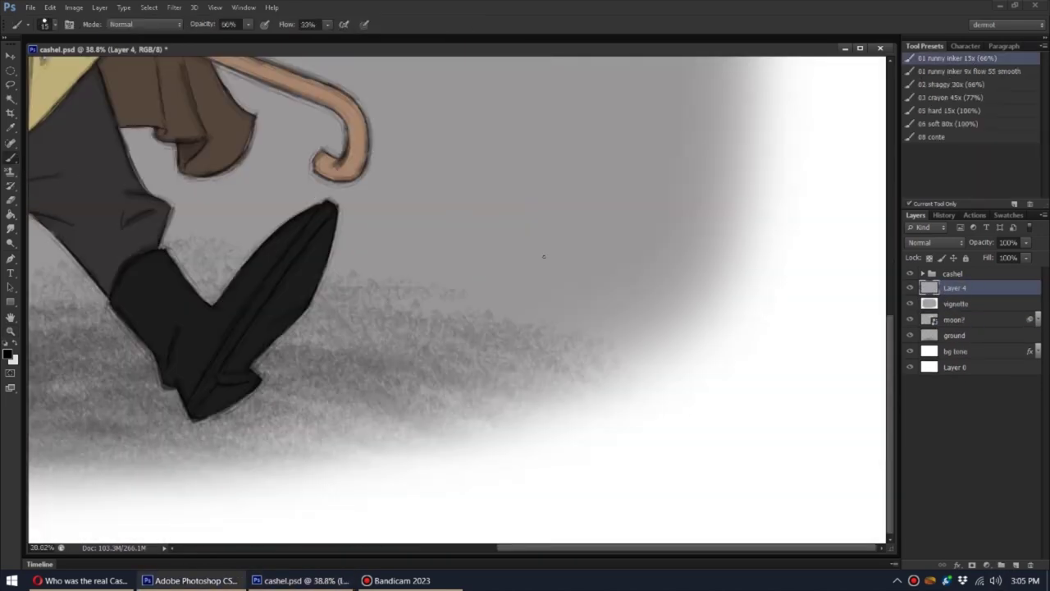
pyautogui.moveTo(390, 261); pyautogui.dragTo(404, 297)
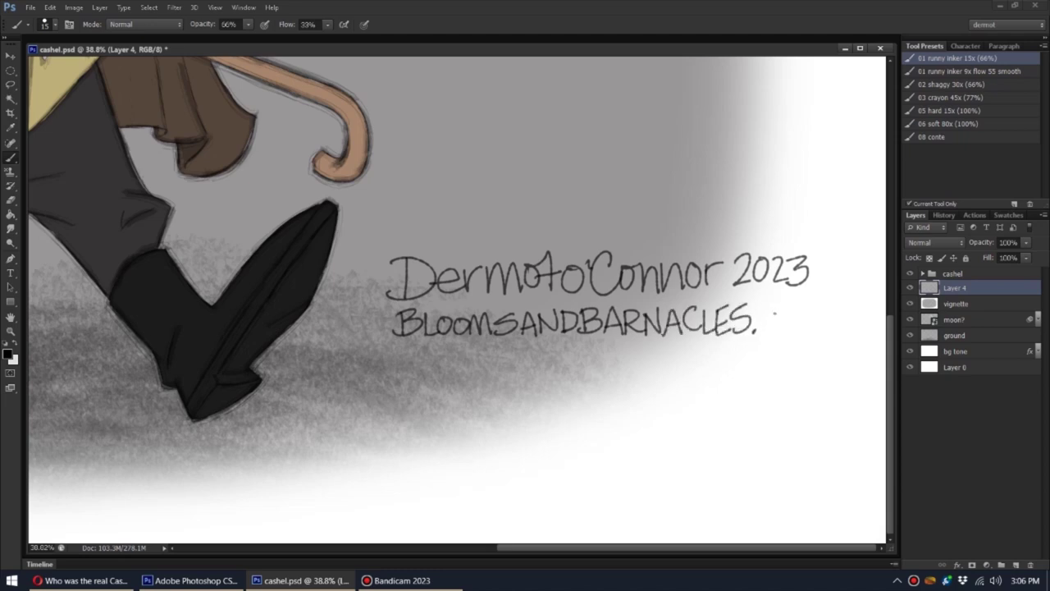
# - Free Transform the signature to the bottom right, scaled to about 75%
pyautogui.press('v')
pyautogui.hotkey('ctrl', '0')
pyautogui.moveTo(663, 364); pyautogui.dragTo(645, 156)
pyautogui.hotkey('ctrl', 't')
pyautogui.moveTo(585, 168); pyautogui.dragTo(651, 402)
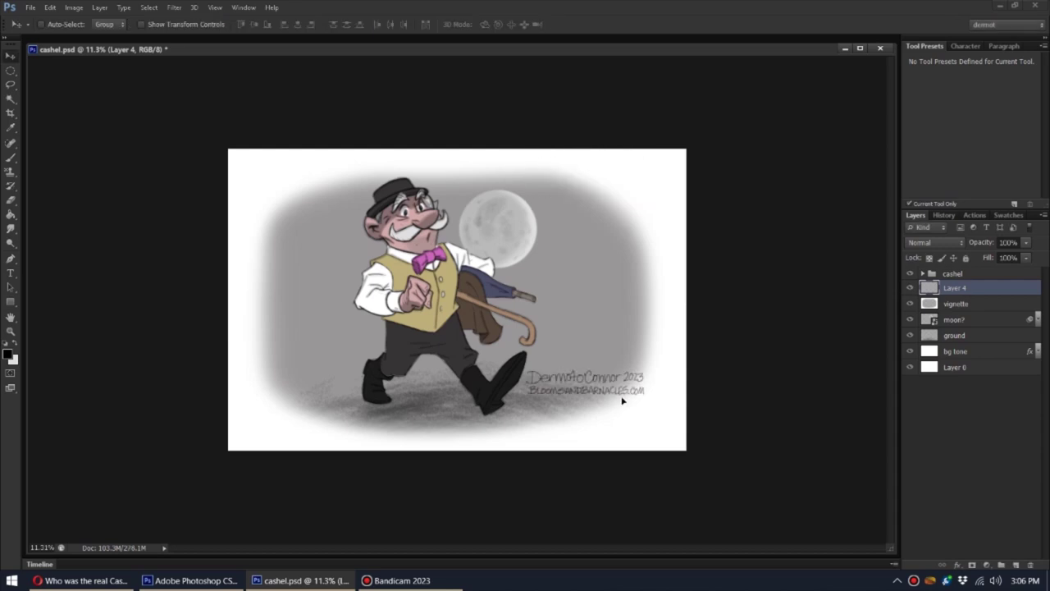
pyautogui.scroll(3, 621, 399)
pyautogui.moveTo(786, 436)
pyautogui.mouseDown()
pyautogui.moveTo(707, 414)
pyautogui.moveTo(697, 425)
pyautogui.mouseUp()
pyautogui.press('super')
pyautogui.press('super')
pyautogui.click(10, 55)
pyautogui.click(462, 218)
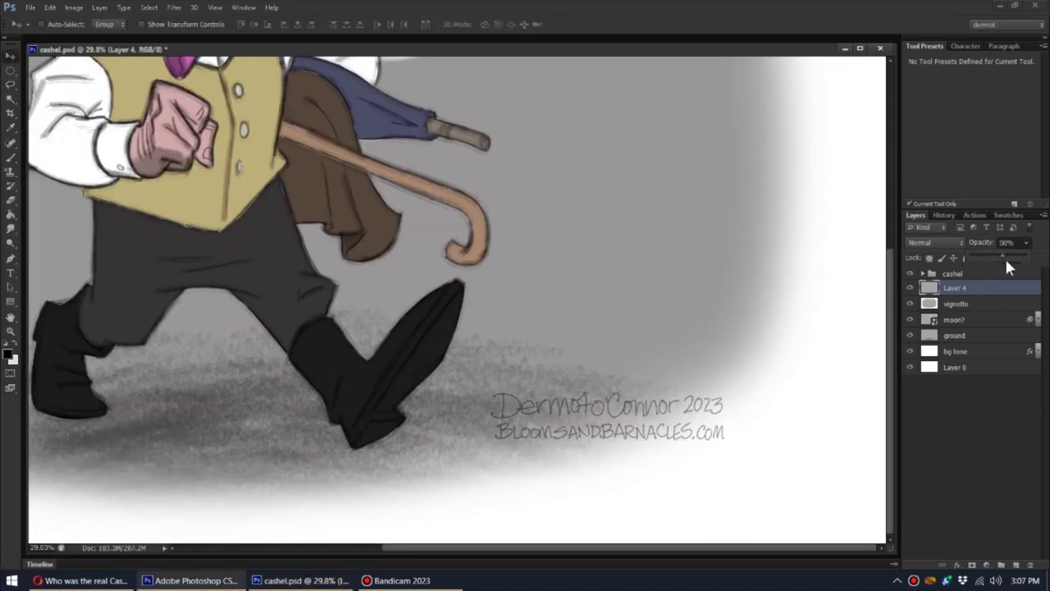
# - Fit the whole picture in view and reselect the vignette layer
pyautogui.press('z')
pyautogui.hotkey('ctrl', '0')
pyautogui.click(956, 303)
pyautogui.moveTo(958, 300); pyautogui.dragTo(961, 305)
pyautogui.press('h')
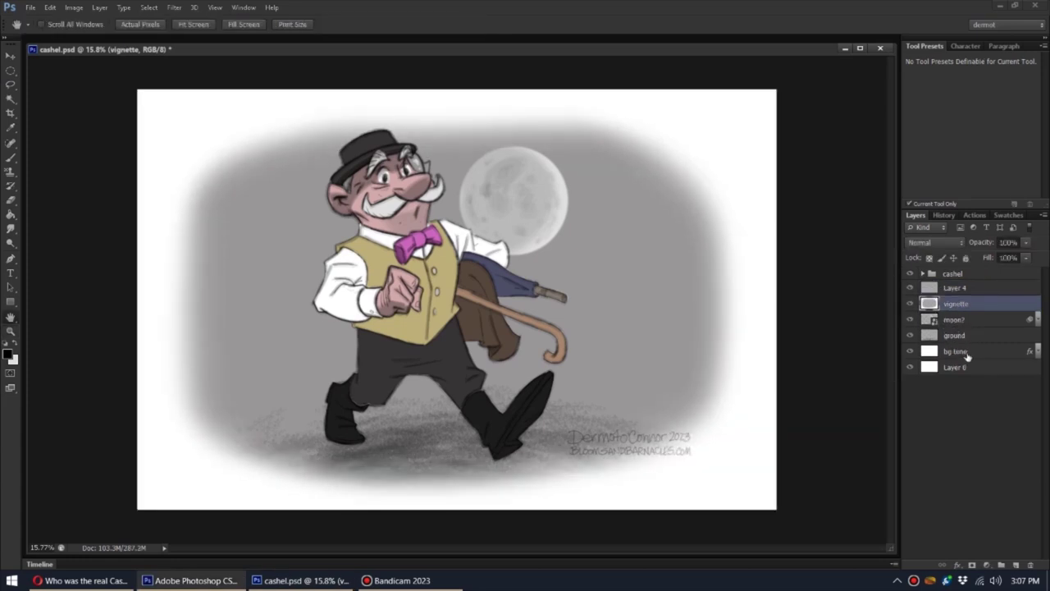
# - Paint light blue into the sky near the moon on a new layer, then save
pyautogui.click(967, 353)
pyautogui.hotkey('ctrl', 'shift', 'alt', 'n')
pyautogui.click(8, 353)
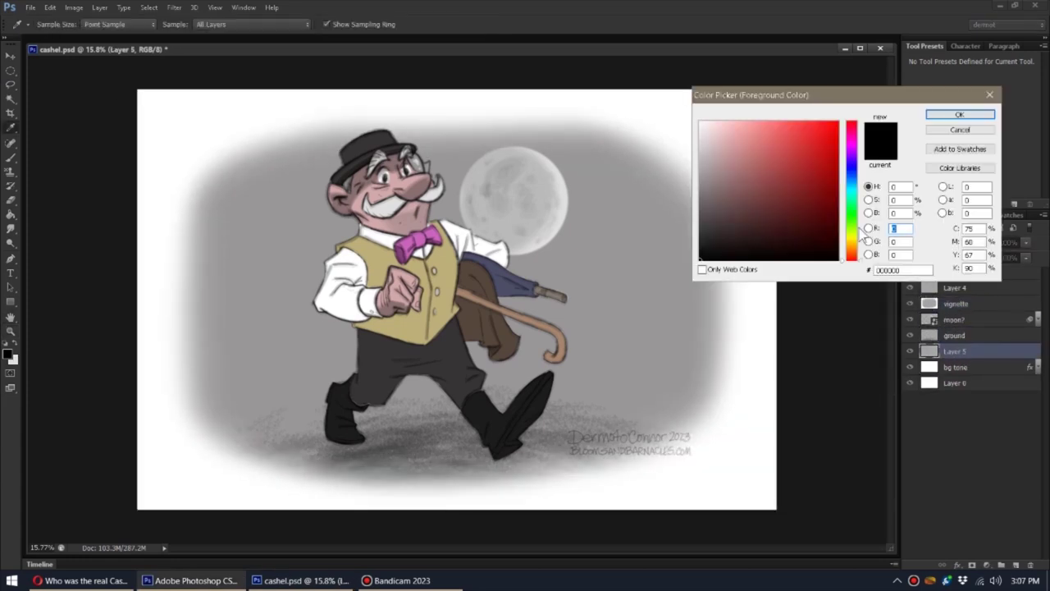
pyautogui.click(852, 181)
pyautogui.click(738, 135)
pyautogui.press('Return')
pyautogui.click(11, 157)
pyautogui.click(567, 158)
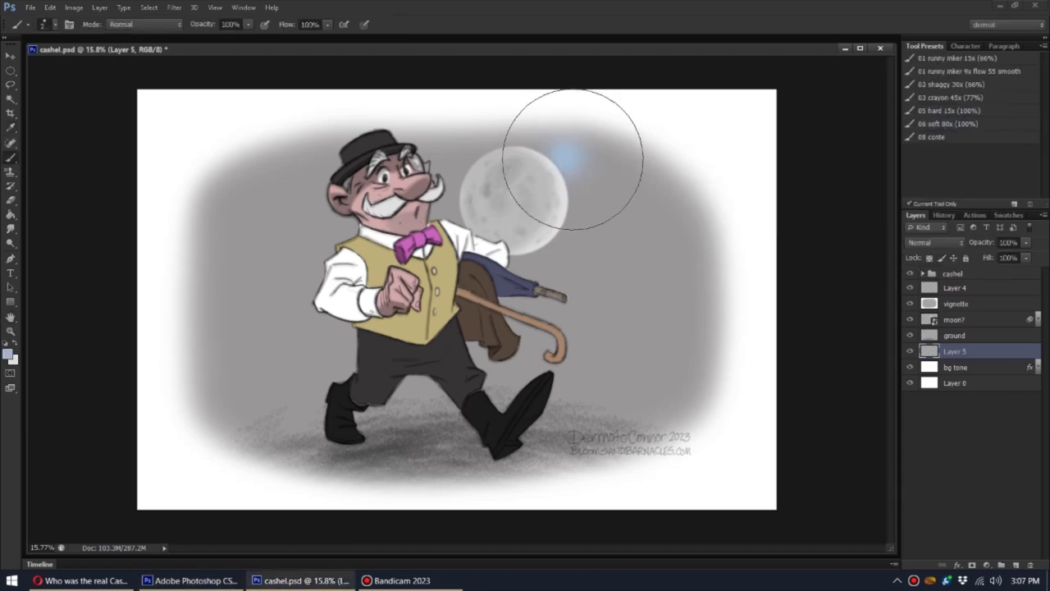
pyautogui.moveTo(572, 158)
pyautogui.mouseDown()
pyautogui.moveTo(680, 140)
pyautogui.moveTo(258, 270)
pyautogui.moveTo(558, 220)
pyautogui.mouseUp()
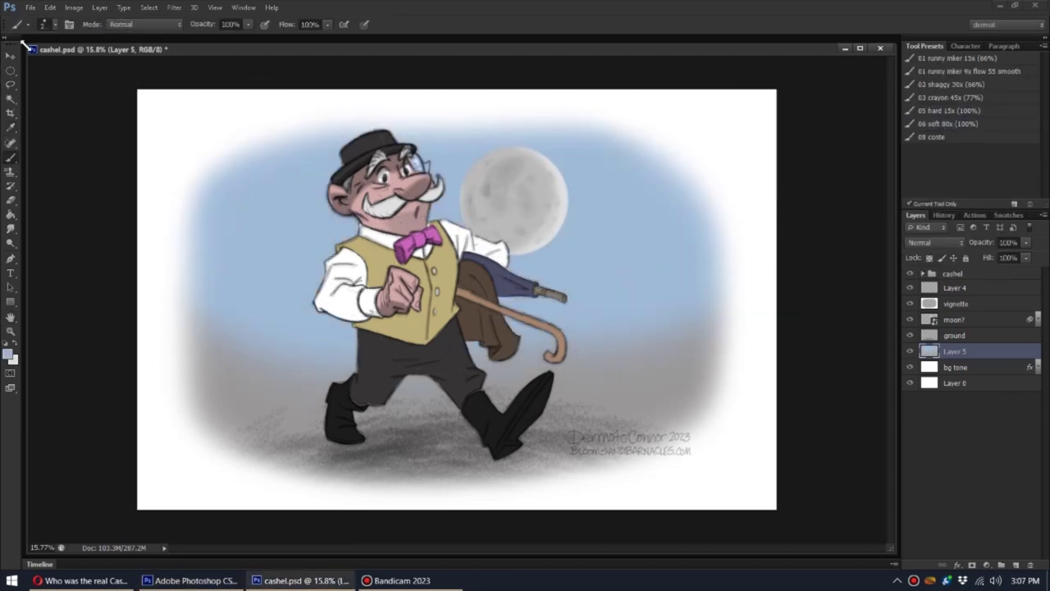
pyautogui.hotkey('ctrl', 's')
# - Paint soft, lowered-opacity light highlights along the brown coat on a rotated canvas
pyautogui.click(923, 274)
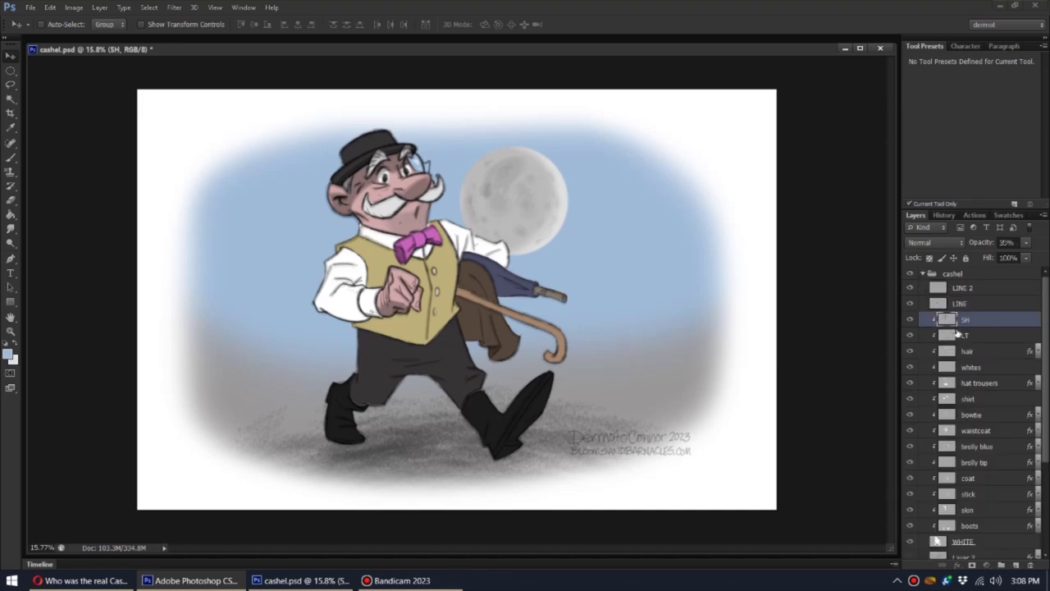
pyautogui.press('r')
pyautogui.press('b')
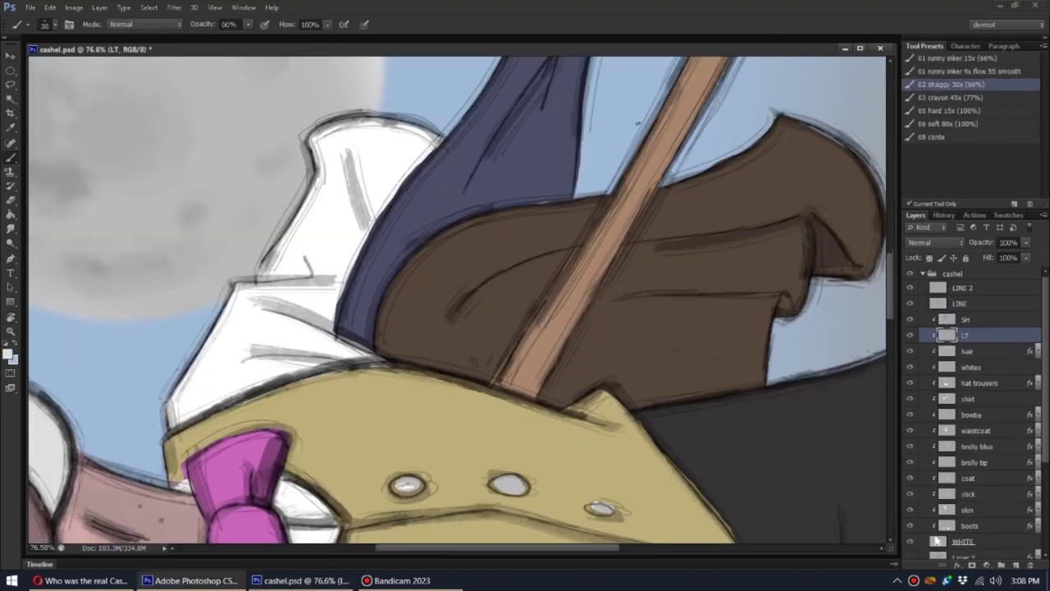
pyautogui.moveTo(380, 347); pyautogui.dragTo(463, 232)
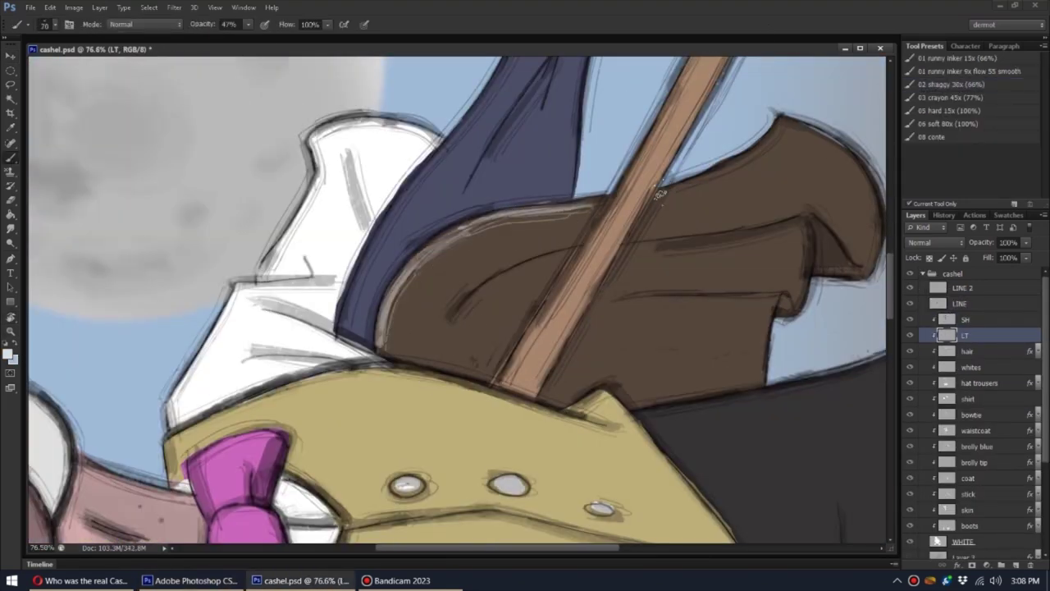
pyautogui.moveTo(1026, 242); pyautogui.dragTo(964, 258)
pyautogui.moveTo(452, 319)
pyautogui.mouseDown()
pyautogui.moveTo(575, 253)
pyautogui.moveTo(736, 60)
pyautogui.mouseUp()
pyautogui.moveTo(415, 363); pyautogui.dragTo(817, 206)
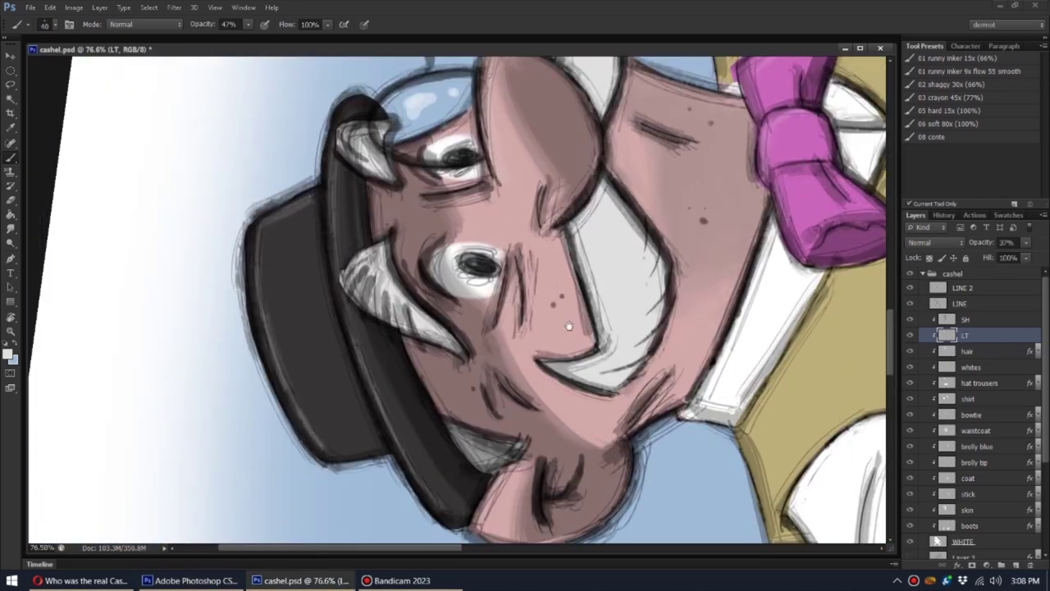
pyautogui.moveTo(568, 326); pyautogui.dragTo(494, 75)
pyautogui.moveTo(565, 206); pyautogui.dragTo(427, 33)
pyautogui.moveTo(535, 215)
pyautogui.mouseDown()
pyautogui.moveTo(568, 338)
pyautogui.moveTo(462, 446)
pyautogui.mouseUp()
# - Return the canvas upright, select the SH layer and enlarge the brush to 80 near the boots
pyautogui.press('r')
pyautogui.hotkey('ctrl', '0')
pyautogui.press('z')
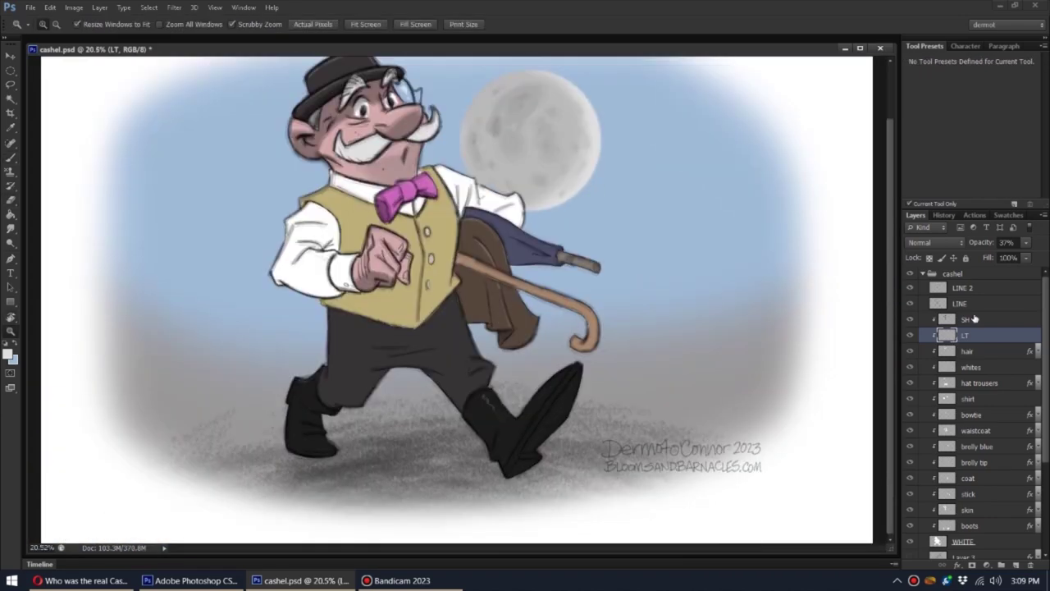
pyautogui.click(974, 319)
pyautogui.press('b')
pyautogui.click(985, 111)
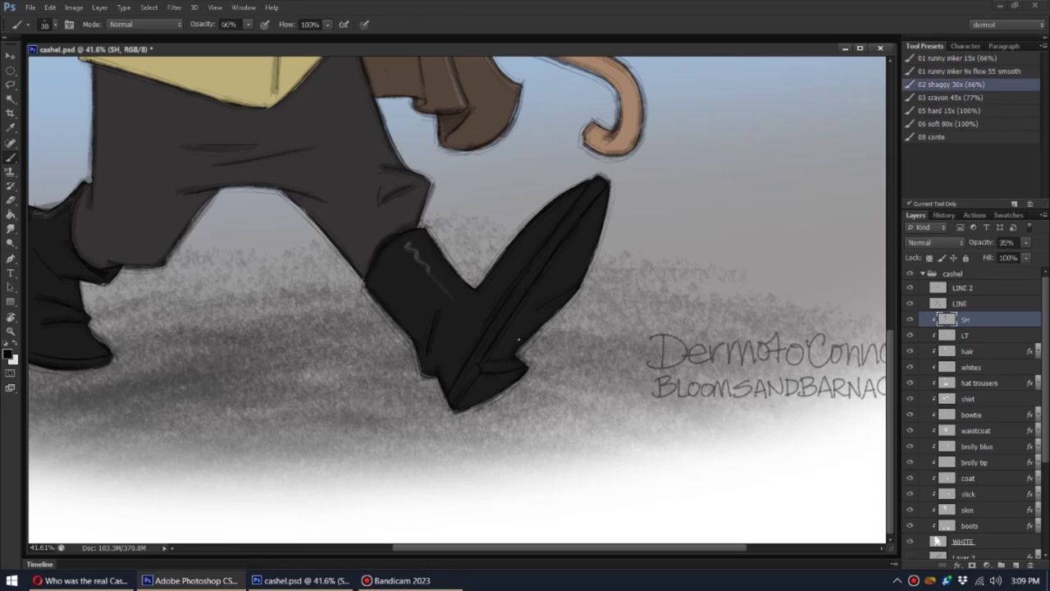
pyautogui.press(']')
pyautogui.press(']')
pyautogui.press(']')
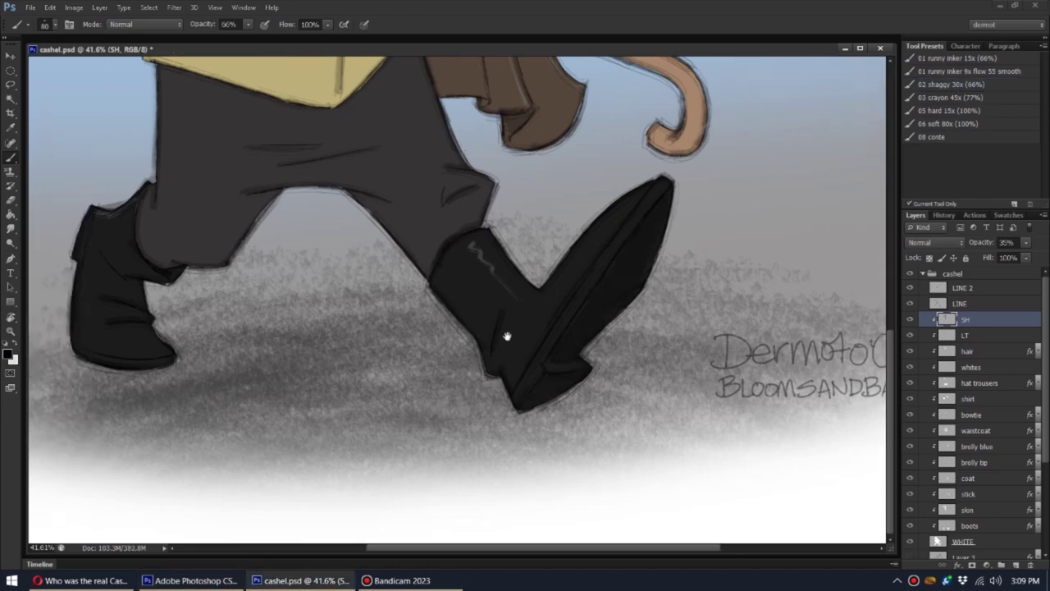
pyautogui.scroll(5, 506, 336)
pyautogui.scroll(5, 445, 328)
pyautogui.scroll(5, 567, 300)
# - Duplicate the image into a new document named cashel copy
pyautogui.press('z')
pyautogui.hotkey('ctrl', '0')
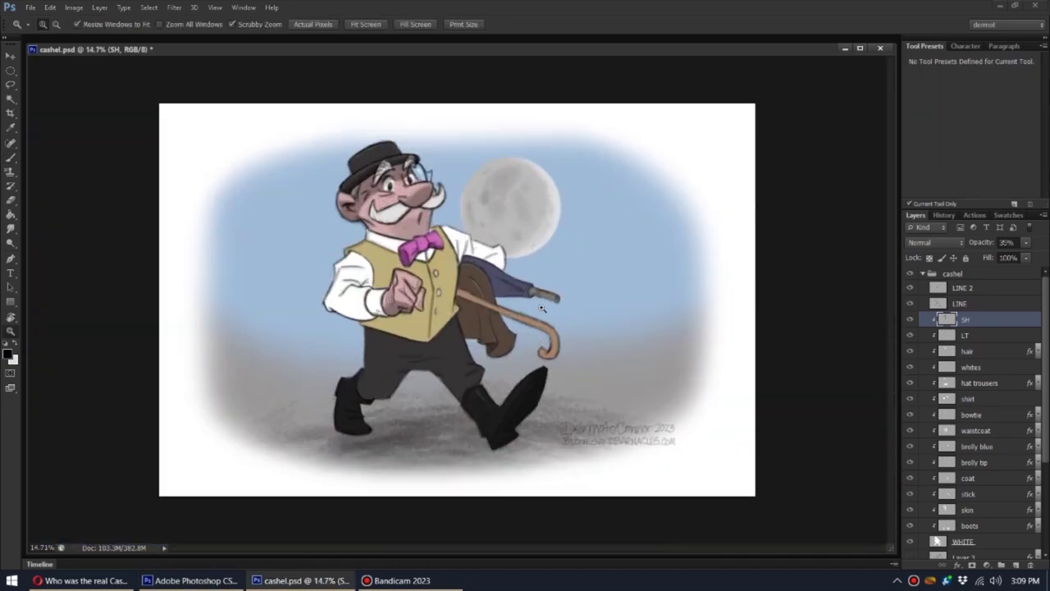
pyautogui.click(73, 7)
pyautogui.click(99, 210)
pyautogui.press('Return')
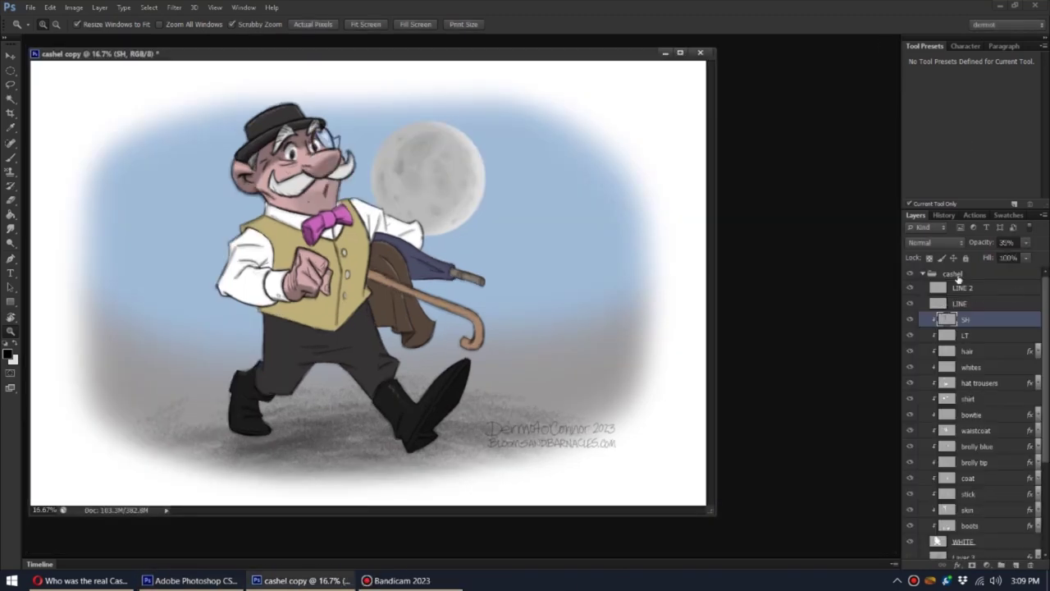
# - Merge the cashel group into one layer and add noise to it
pyautogui.click(952, 273)
pyautogui.click(922, 273)
pyautogui.rightClick(957, 271)
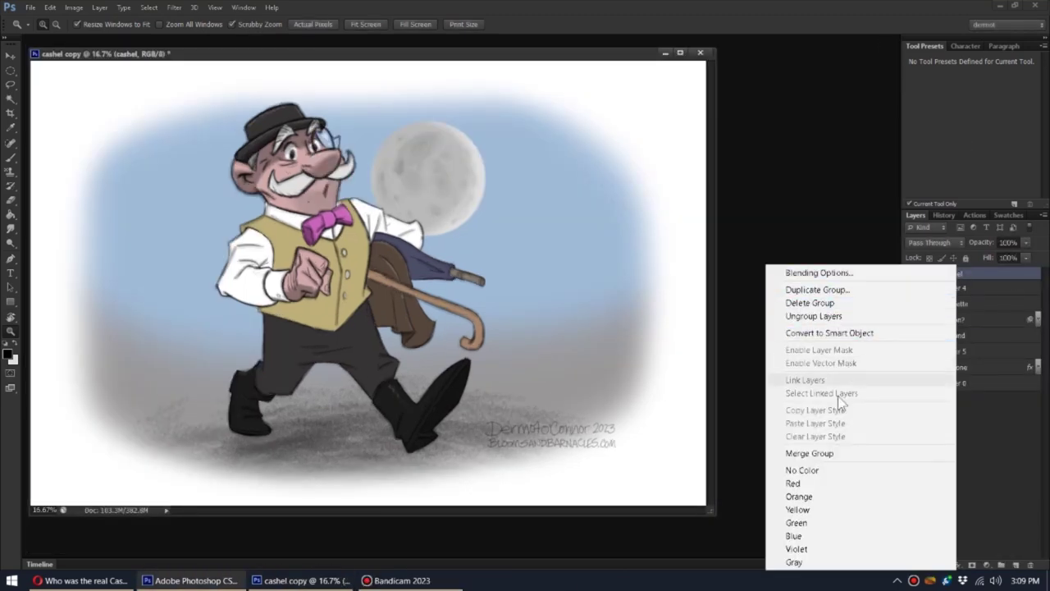
pyautogui.click(809, 453)
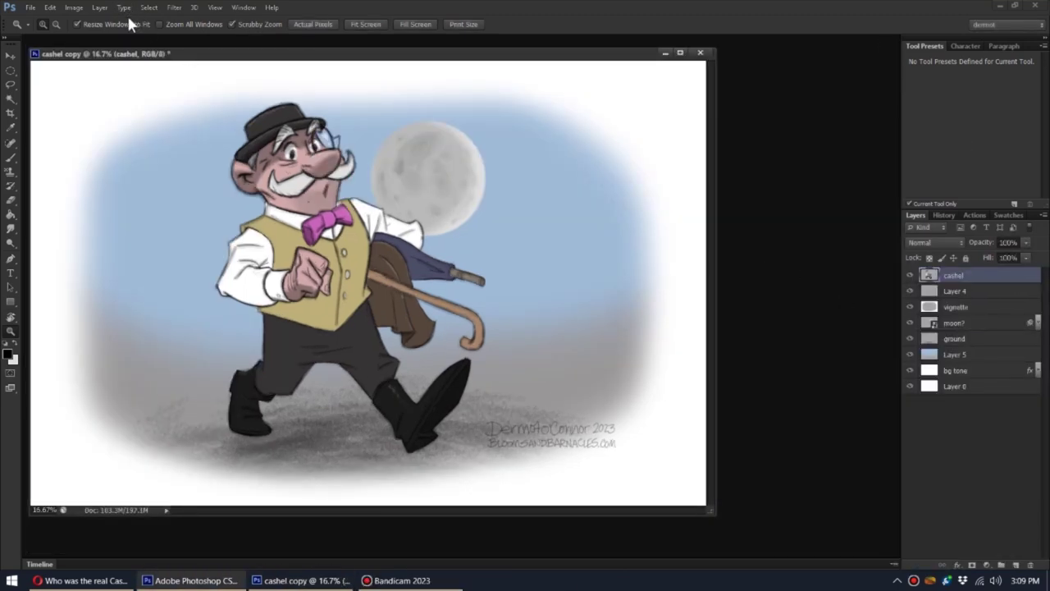
pyautogui.click(175, 7)
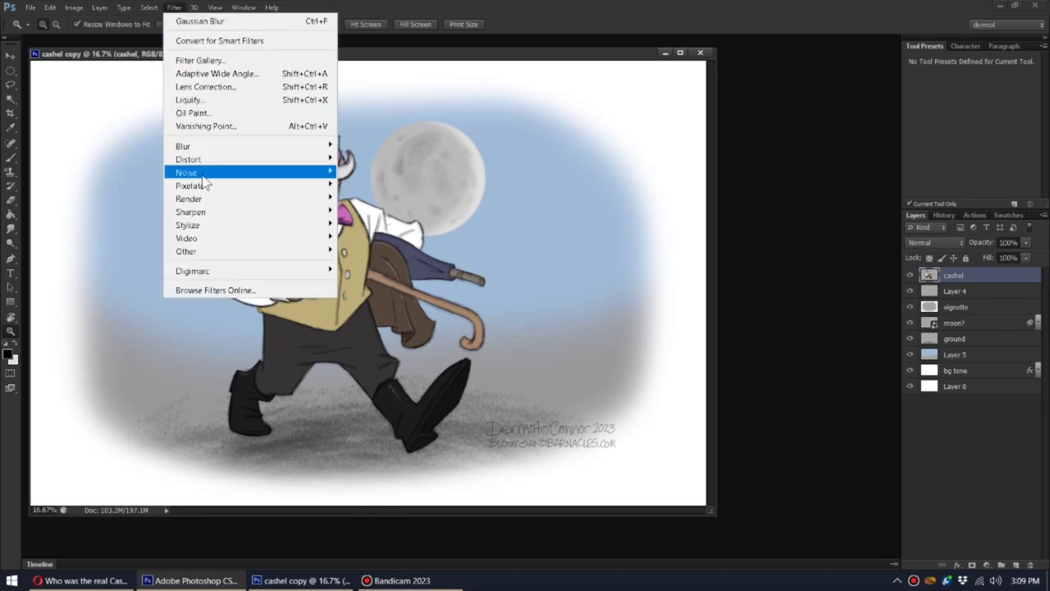
pyautogui.moveTo(187, 172)
pyautogui.click(361, 172)
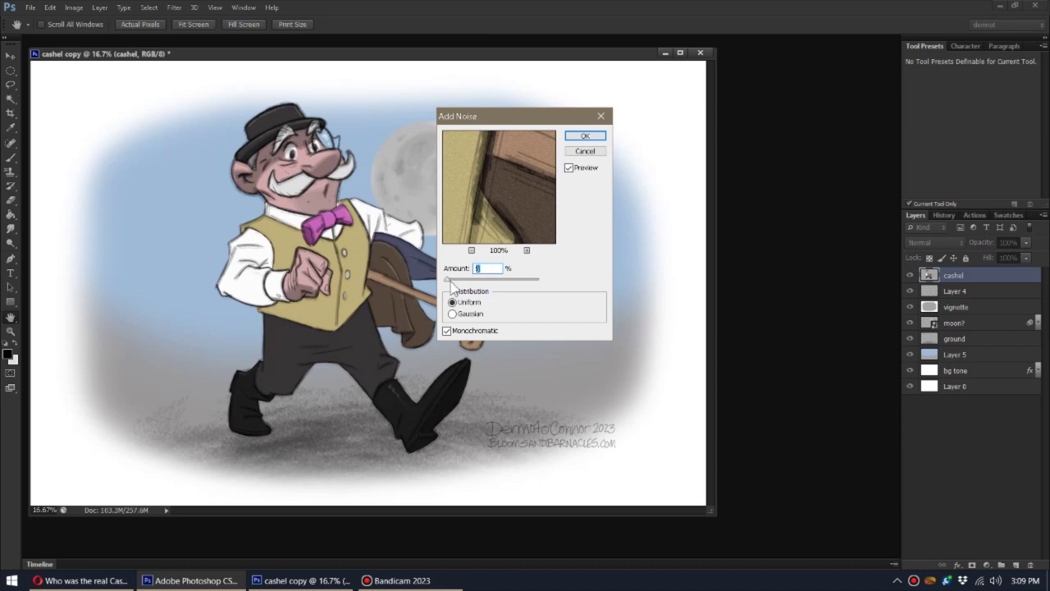
pyautogui.click(585, 137)
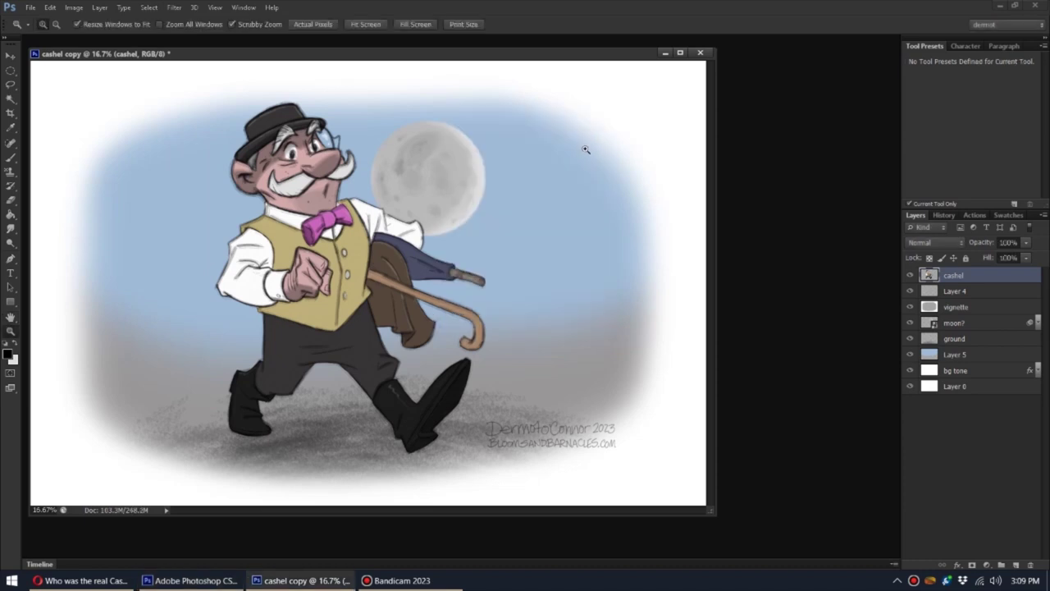
# - Set Layer 4 to 64% opacity and merge moon? down through Layer 0
pyautogui.click(956, 291)
pyautogui.press('6')
pyautogui.press('4')
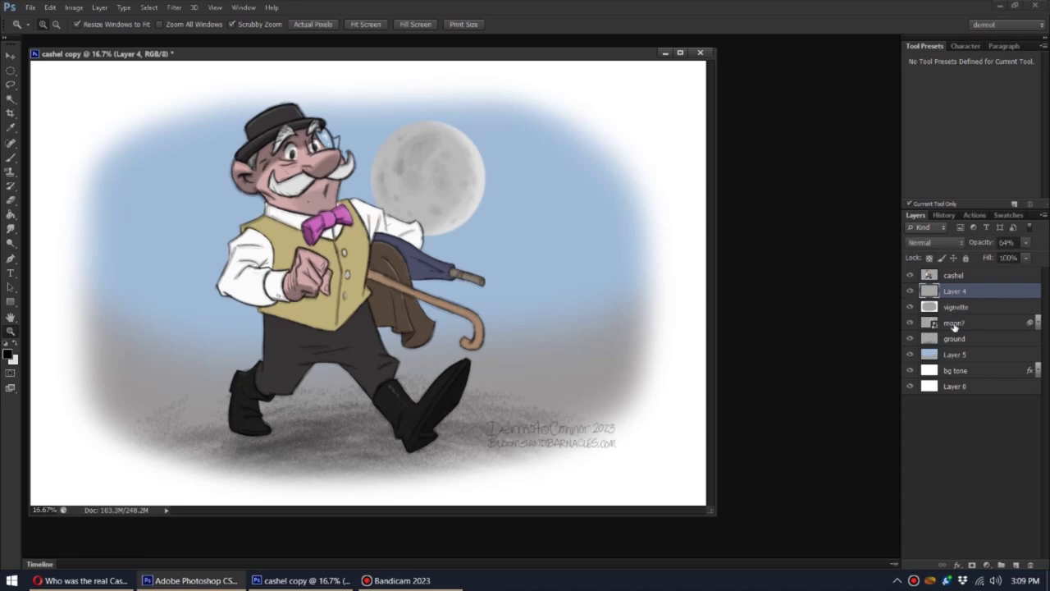
pyautogui.click(954, 325)
pyautogui.keyDown('shift'); pyautogui.click(951, 388); pyautogui.keyUp('shift')
pyautogui.rightClick(953, 387)
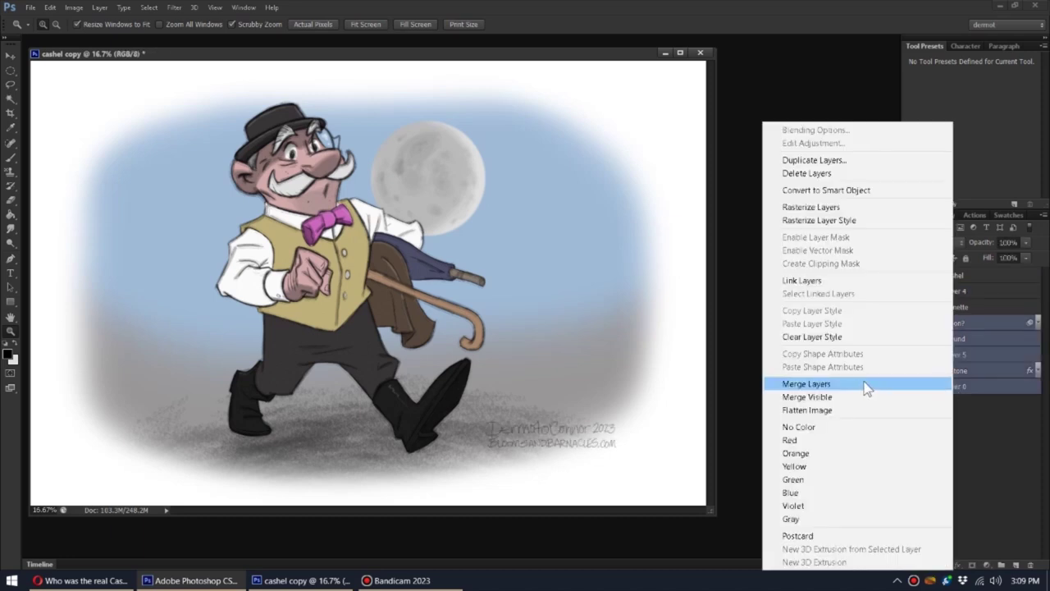
pyautogui.click(866, 387)
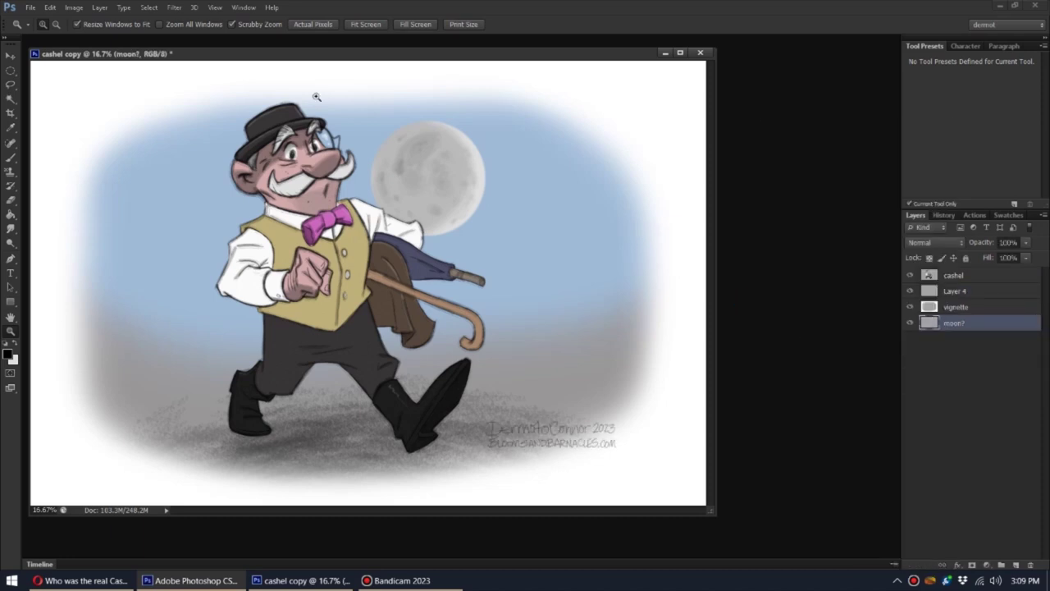
# - Flatten the image into a single Background layer
pyautogui.click(174, 8)
pyautogui.click(218, 37)
pyautogui.click(99, 8)
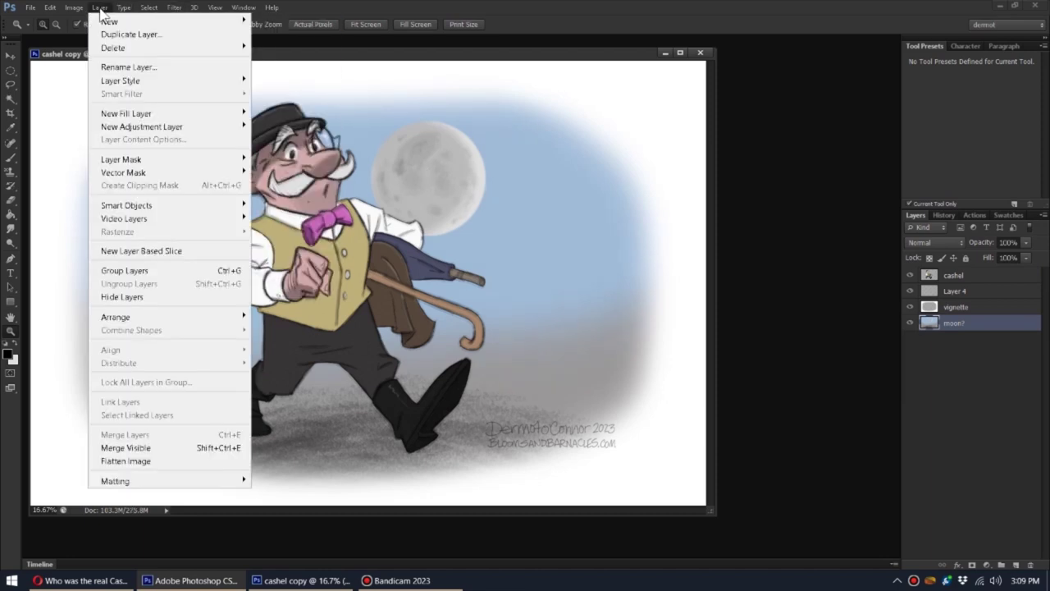
pyautogui.click(131, 461)
pyautogui.moveTo(483, 334); pyautogui.dragTo(398, 265)
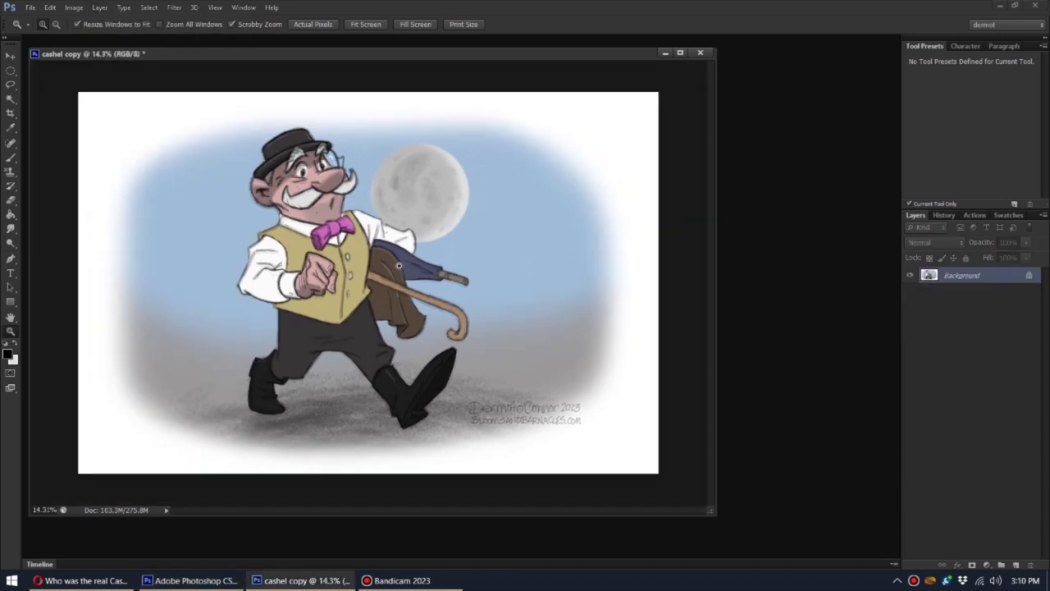
# - Resize the image to 1080 pixels high (1641 × 1080)
pyautogui.click(99, 7)
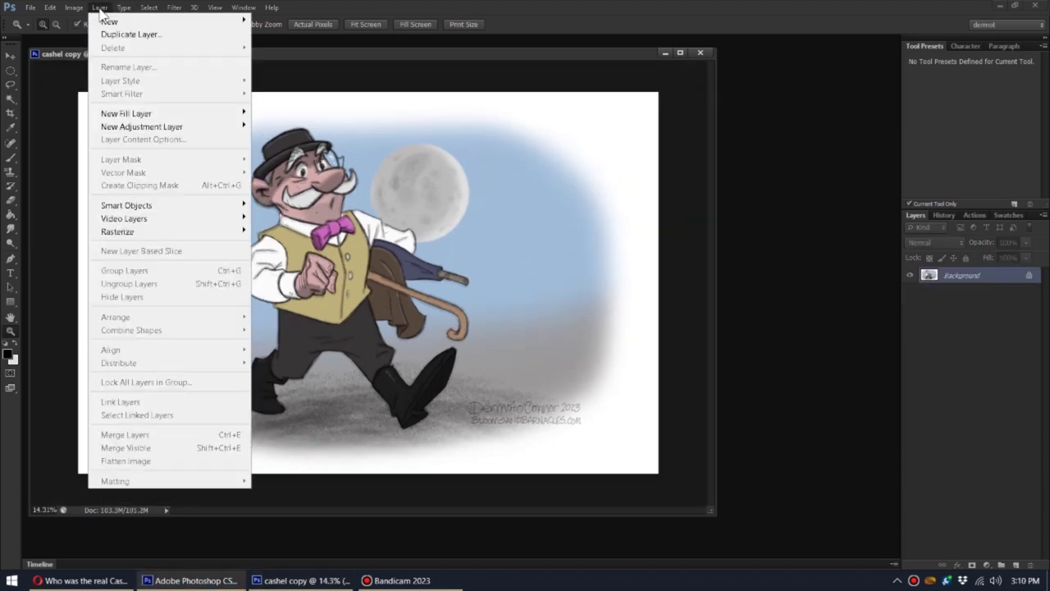
pyautogui.click(156, 108)
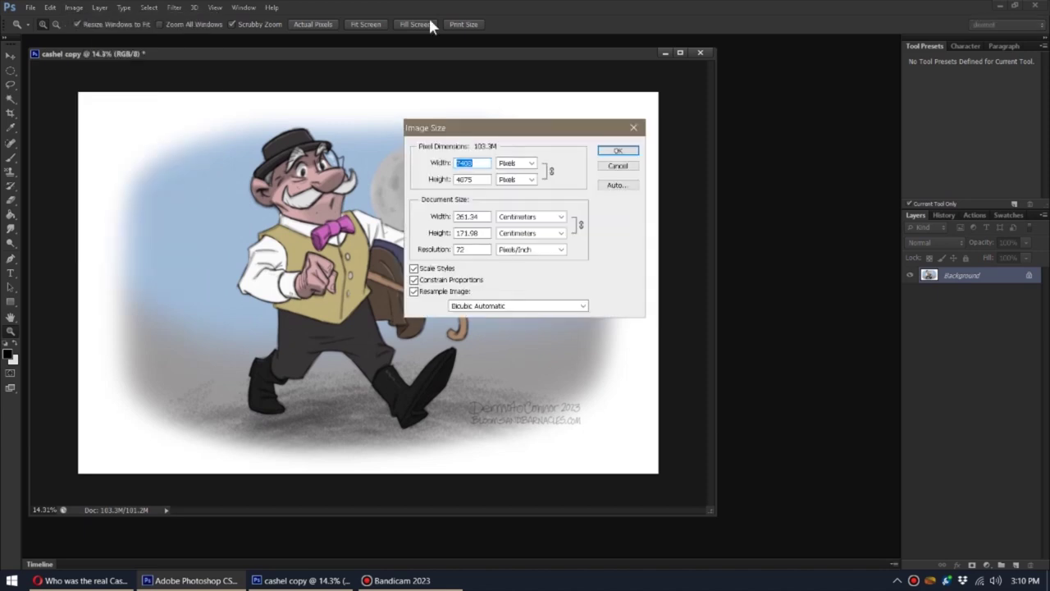
pyautogui.press('Tab')
pyautogui.write('1080')
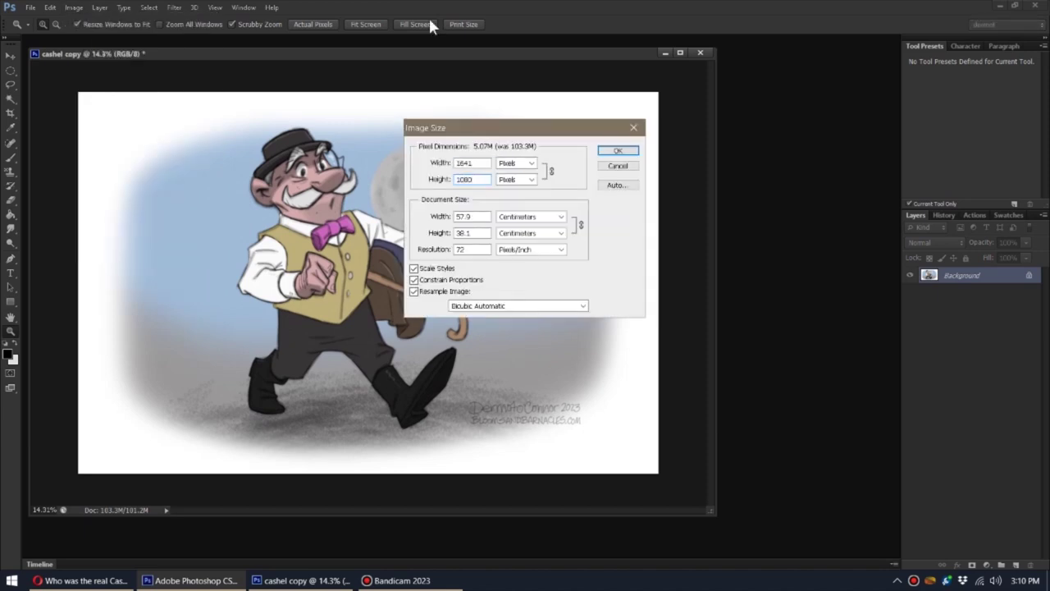
pyautogui.press('Return')
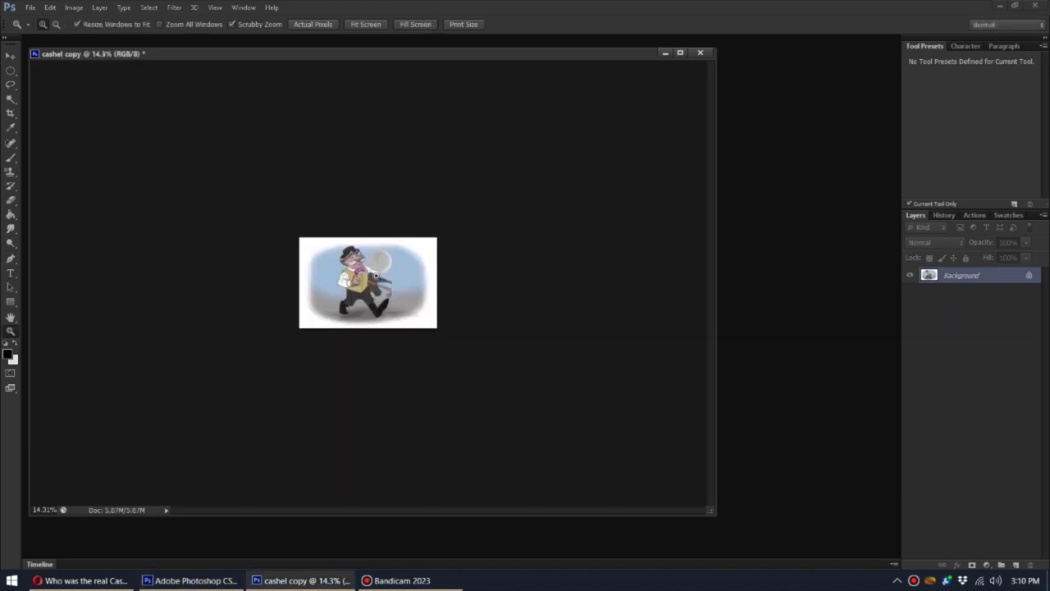
pyautogui.moveTo(370, 327); pyautogui.dragTo(411, 265)
# - Save the image to the Desktop as the PNG file cashel.png
pyautogui.click(29, 7)
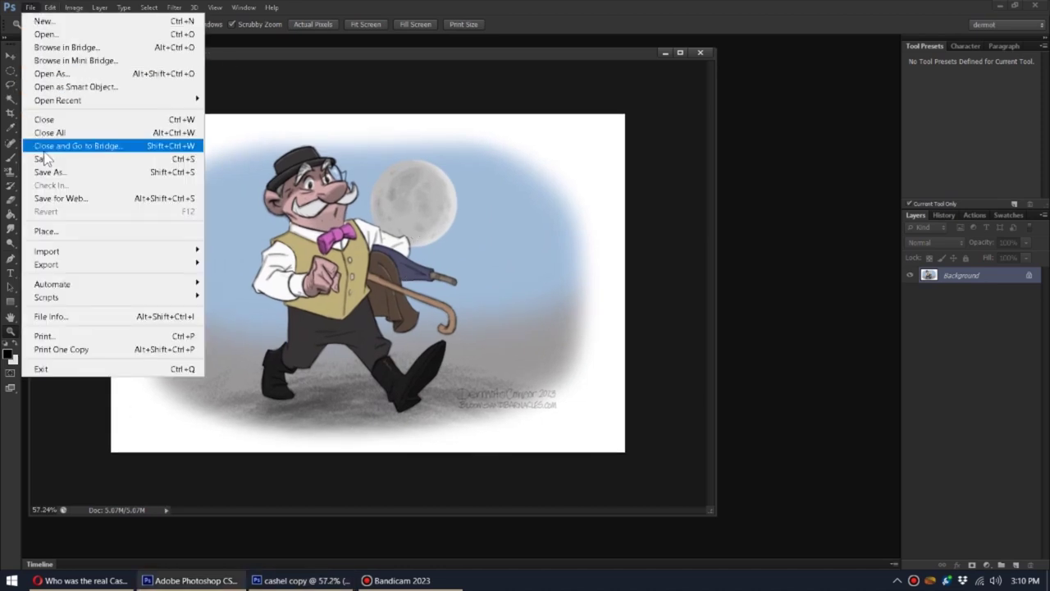
pyautogui.click(94, 174)
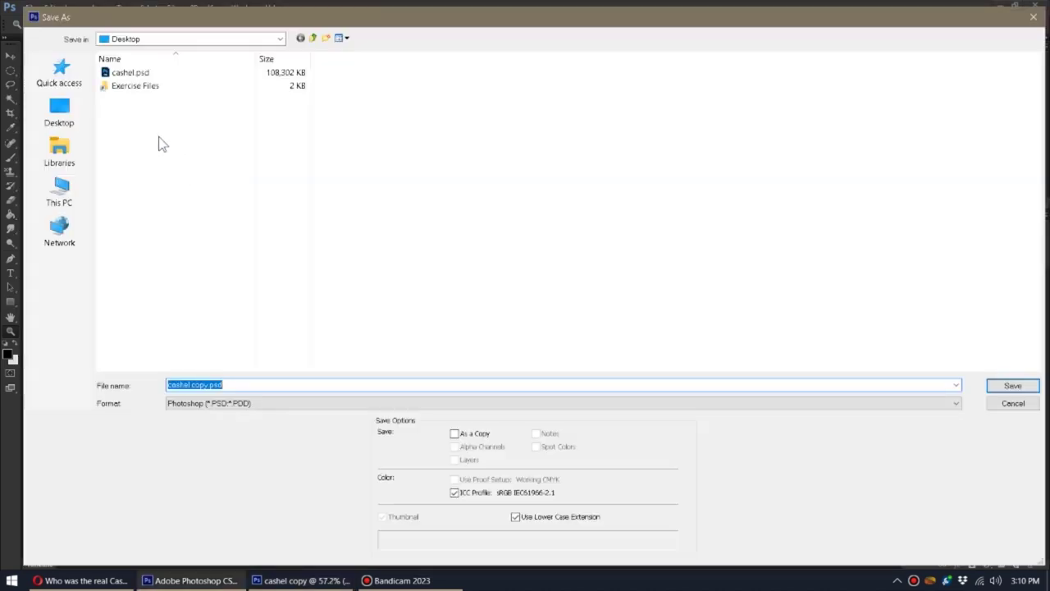
pyautogui.click(201, 402)
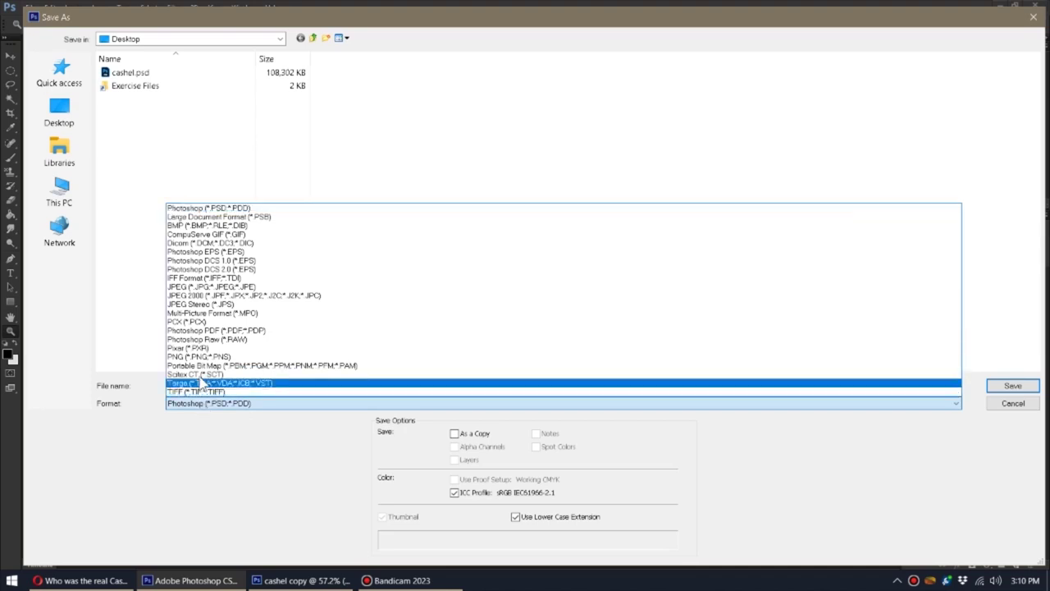
pyautogui.click(203, 357)
pyautogui.click(204, 403)
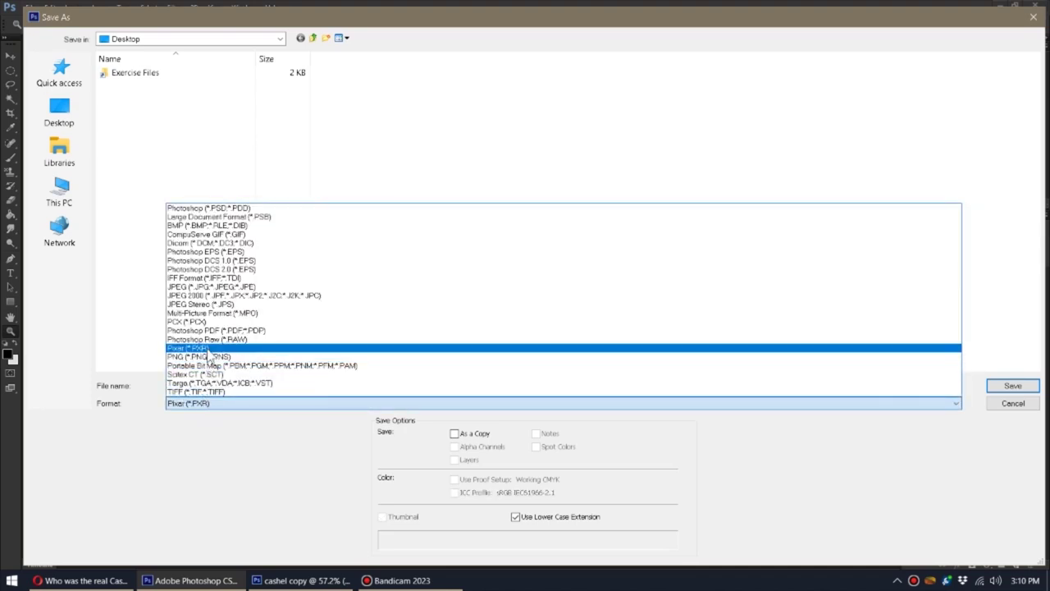
pyautogui.click(209, 357)
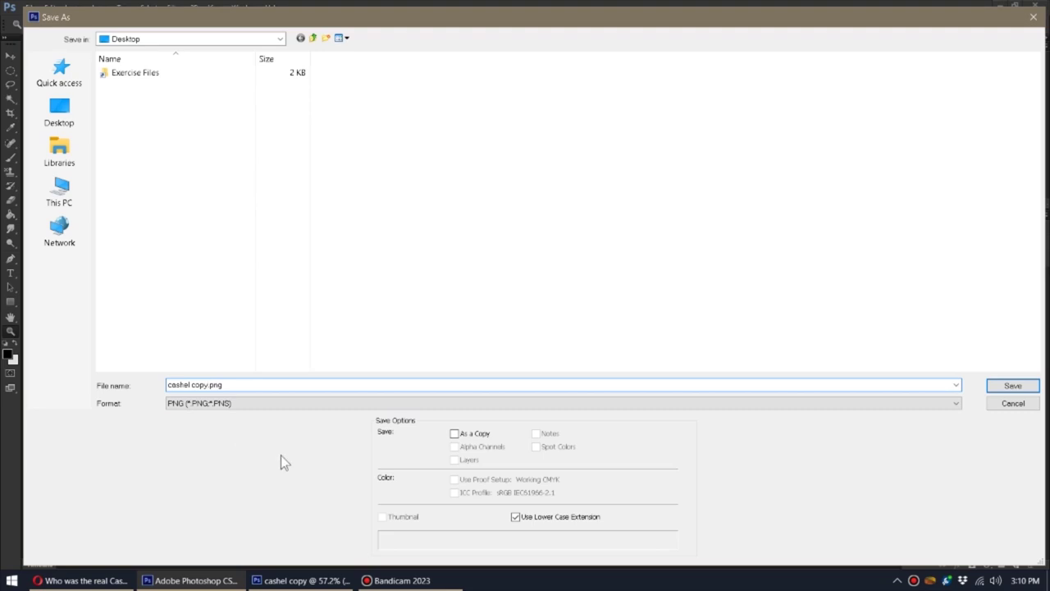
pyautogui.press('BackSpace')
pyautogui.press('BackSpace')
pyautogui.press('BackSpace')
pyautogui.press('Return')
pyautogui.press('Return')
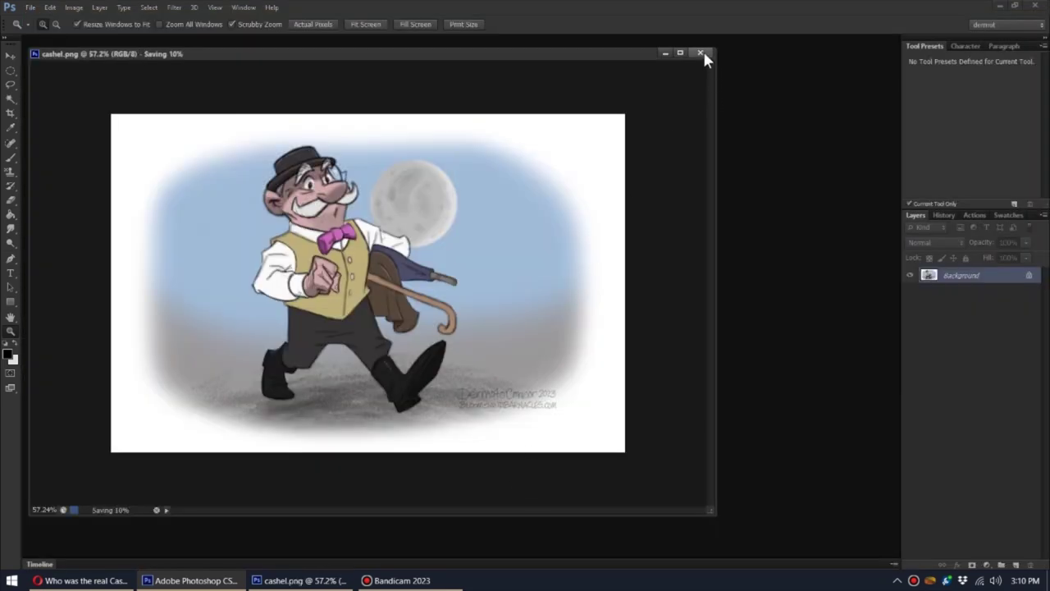